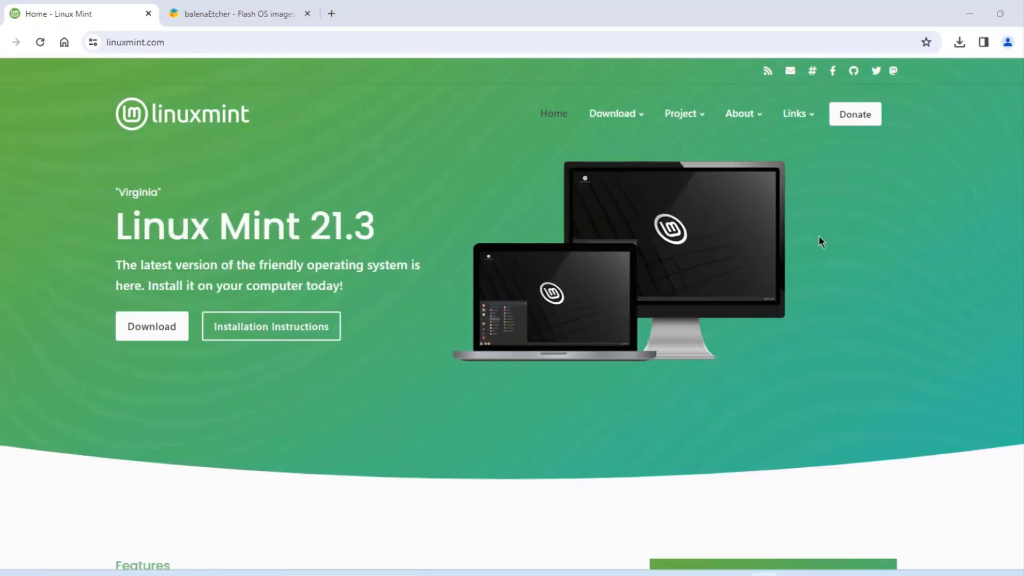
- Open the Linux Mint 21.3 download page and highlight the Cinnamon edition description
{"action": "scroll", "coordinate": [835, 259], "scroll_direction": "down", "scroll_amount": 5}
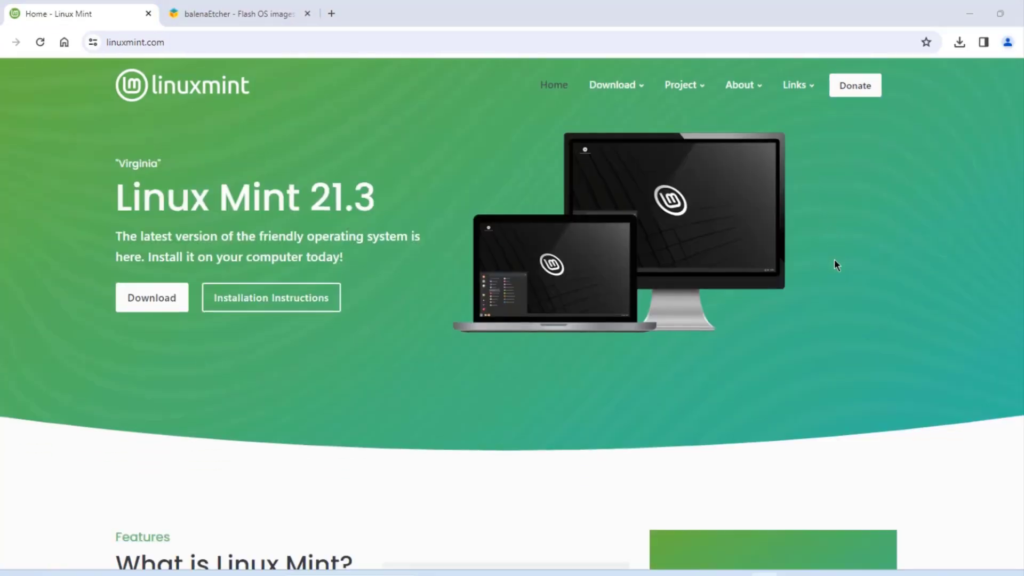
{"action": "scroll", "coordinate": [840, 266], "scroll_direction": "up", "scroll_amount": 5}
{"action": "mouse_move", "coordinate": [624, 118]}
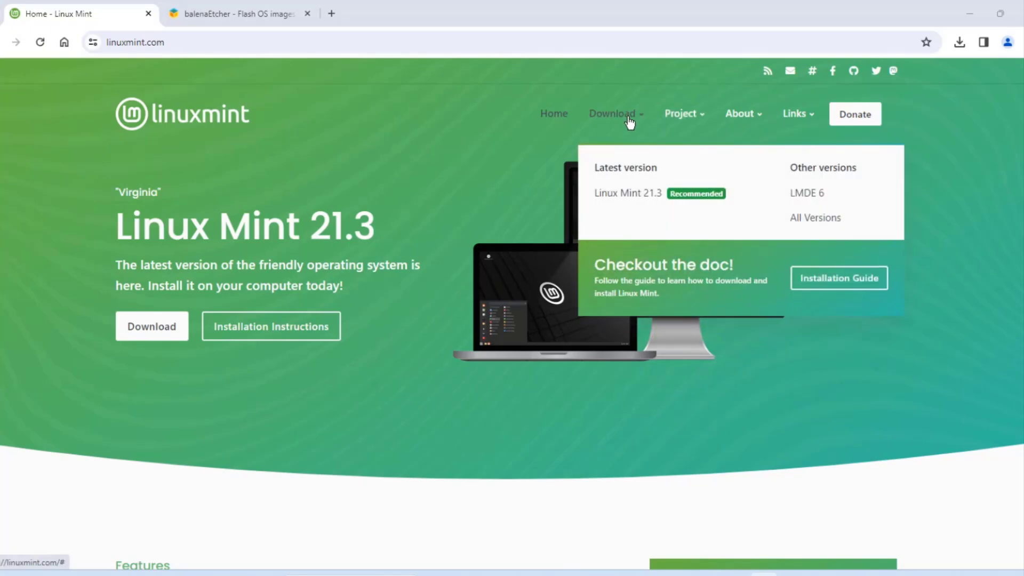
{"action": "left_click", "coordinate": [647, 195]}
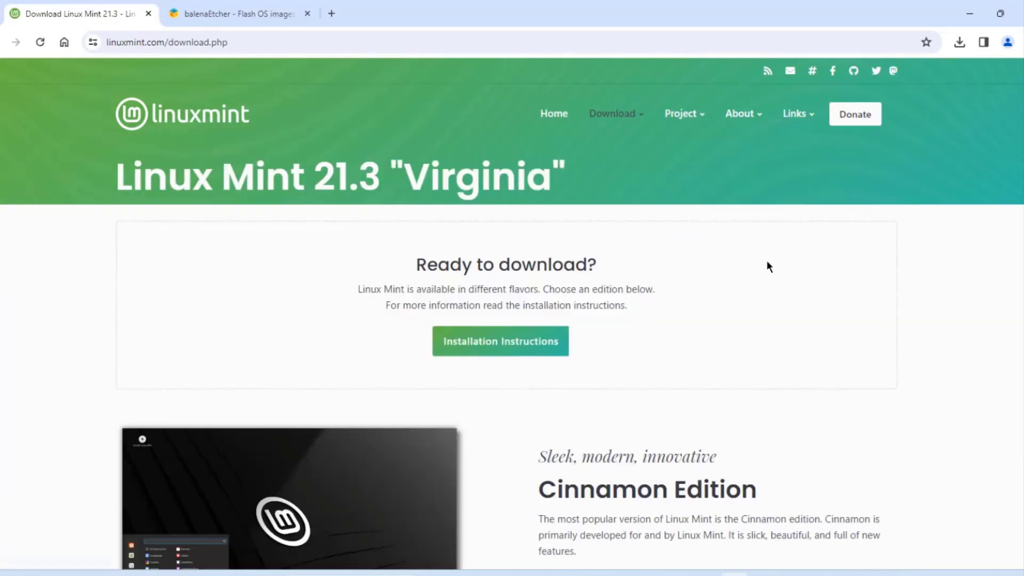
{"action": "scroll", "coordinate": [538, 317], "scroll_direction": "down", "scroll_amount": 3}
{"action": "left_click_drag", "start_coordinate": [536, 316], "coordinate": [859, 324]}
- Go to the Linux Mint 21.3 Cinnamon Edition download page
{"action": "scroll", "coordinate": [858, 323], "scroll_direction": "down", "scroll_amount": 3}
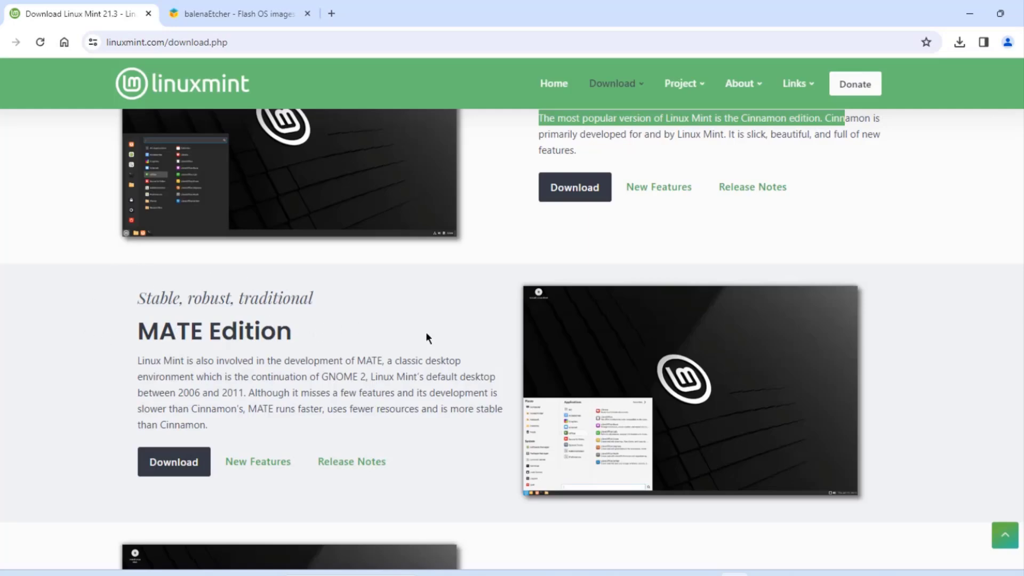
{"action": "scroll", "coordinate": [661, 347], "scroll_direction": "down", "scroll_amount": 5}
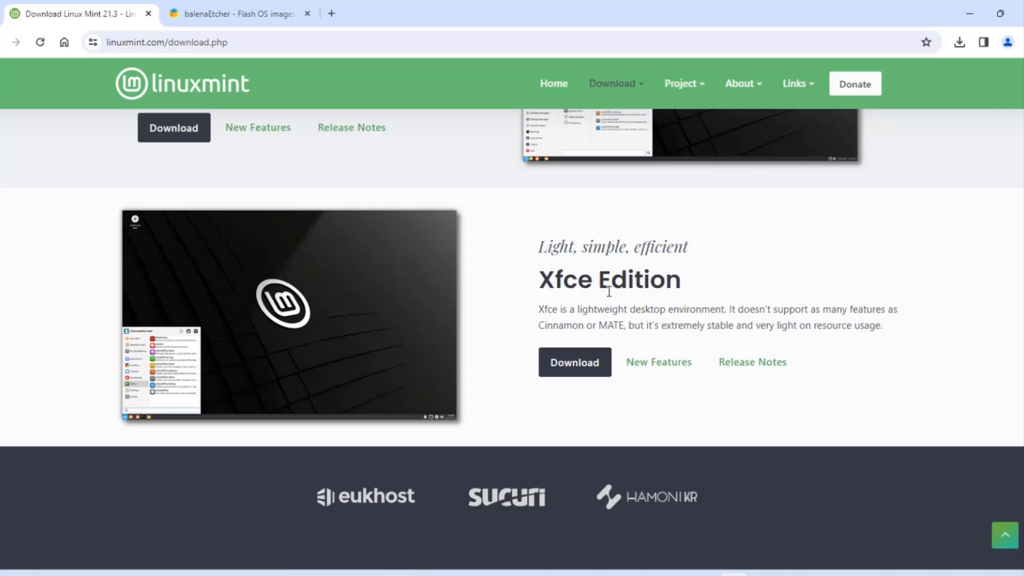
{"action": "scroll", "coordinate": [776, 308], "scroll_direction": "up", "scroll_amount": 5}
{"action": "scroll", "coordinate": [779, 308], "scroll_direction": "up", "scroll_amount": 2}
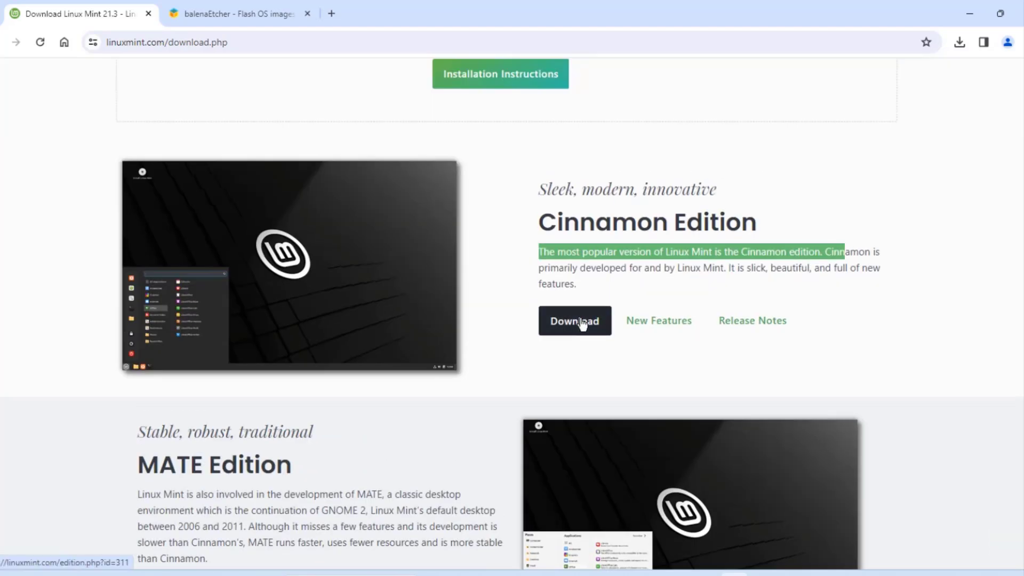
{"action": "left_click", "coordinate": [582, 322]}
- Highlight the 2.9GB ISO size and review the 64-bit download mirrors table
{"action": "scroll", "coordinate": [736, 326], "scroll_direction": "down", "scroll_amount": 5}
{"action": "scroll", "coordinate": [570, 191], "scroll_direction": "up", "scroll_amount": 2}
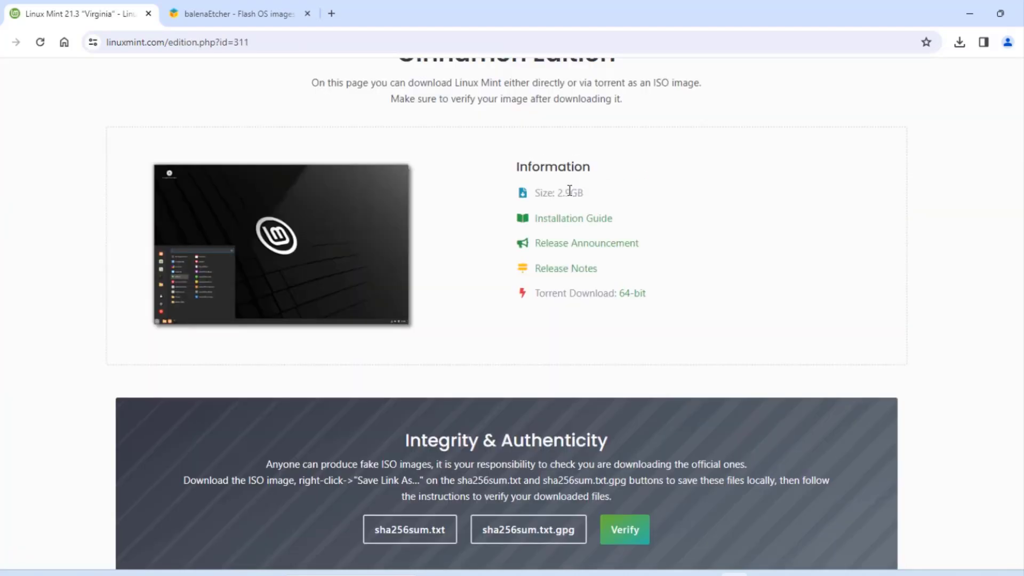
{"action": "left_click_drag", "start_coordinate": [598, 195], "coordinate": [523, 189]}
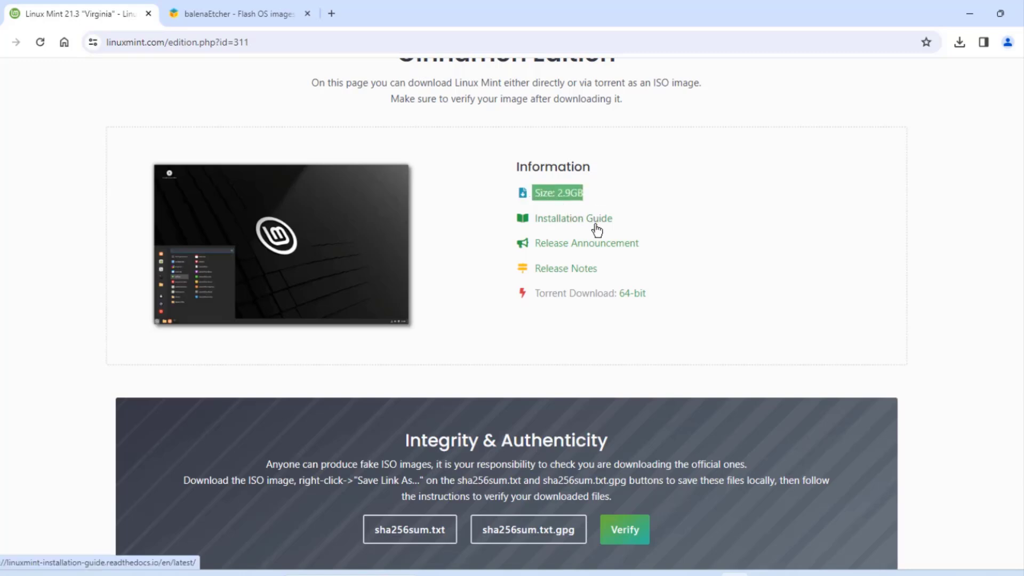
{"action": "scroll", "coordinate": [586, 241], "scroll_direction": "down", "scroll_amount": 8}
{"action": "left_click_drag", "start_coordinate": [589, 153], "coordinate": [393, 139]}
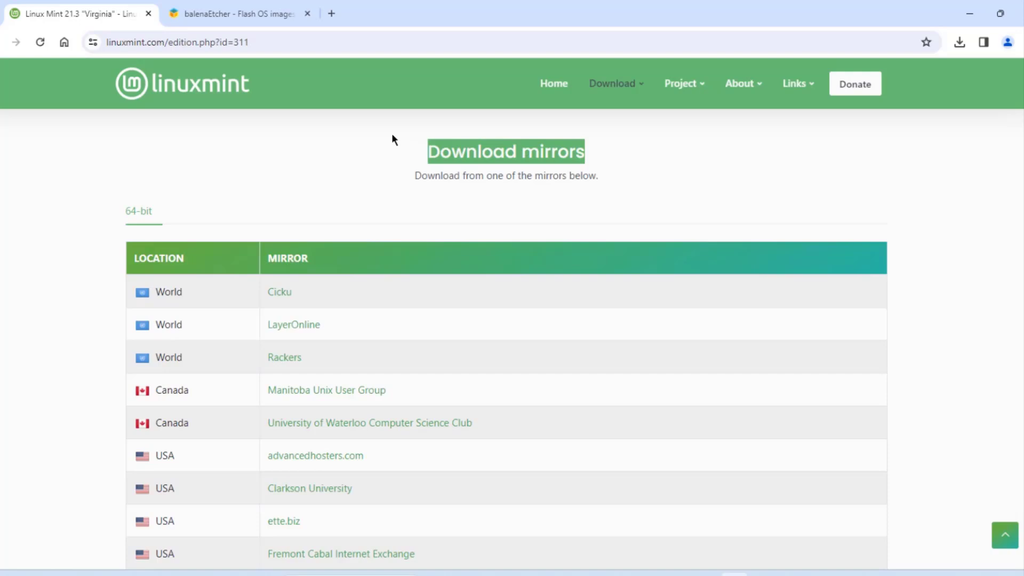
{"action": "scroll", "coordinate": [276, 298], "scroll_direction": "down", "scroll_amount": 8}
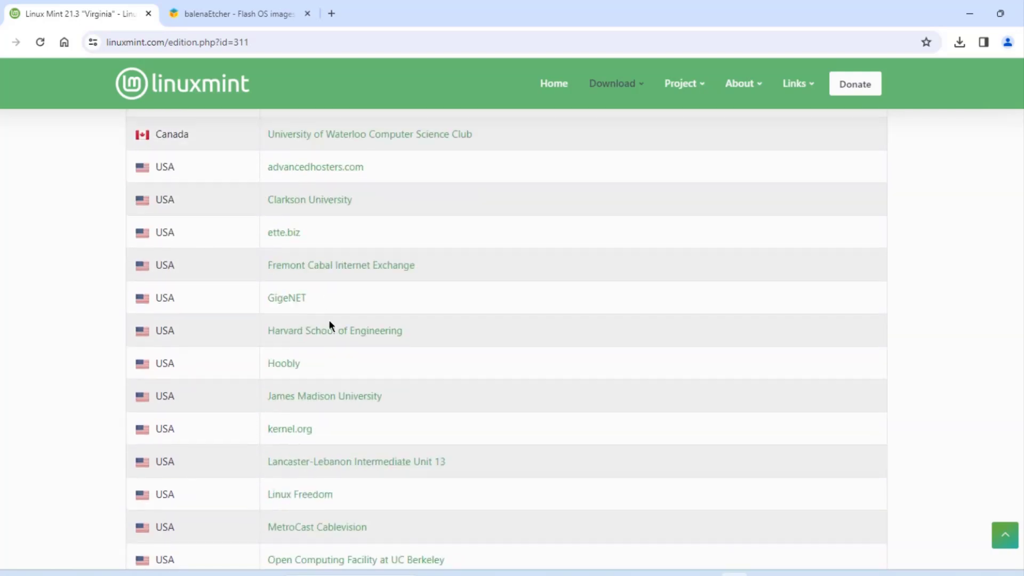
{"action": "scroll", "coordinate": [320, 320], "scroll_direction": "up", "scroll_amount": 7}
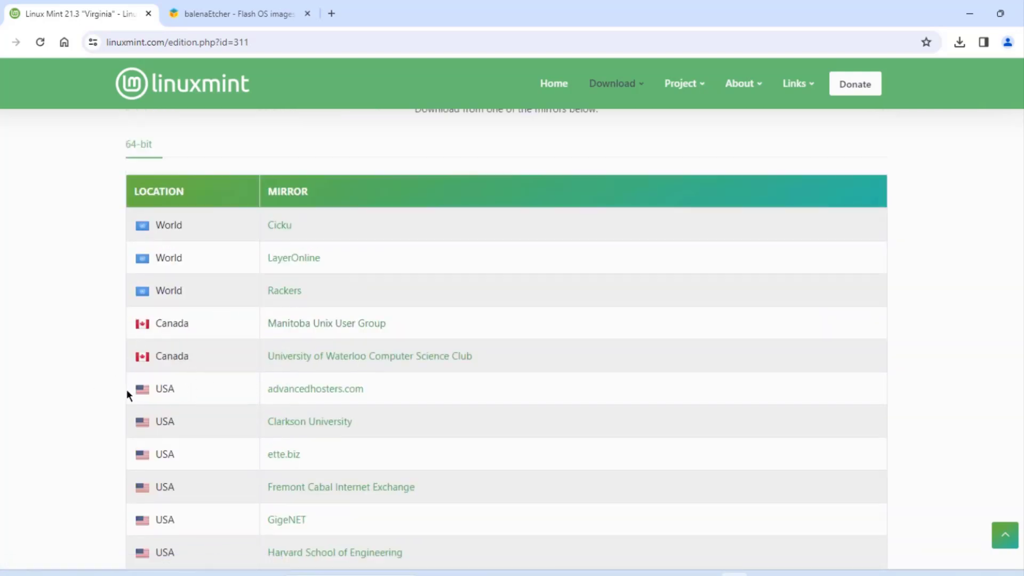
- Download the Cinnamon ISO and flash linuxmint-21.3-cinnamon-64bit.iso to the USB with balenaEtcher
{"action": "left_click", "coordinate": [302, 393]}
{"action": "left_click", "coordinate": [318, 5]}
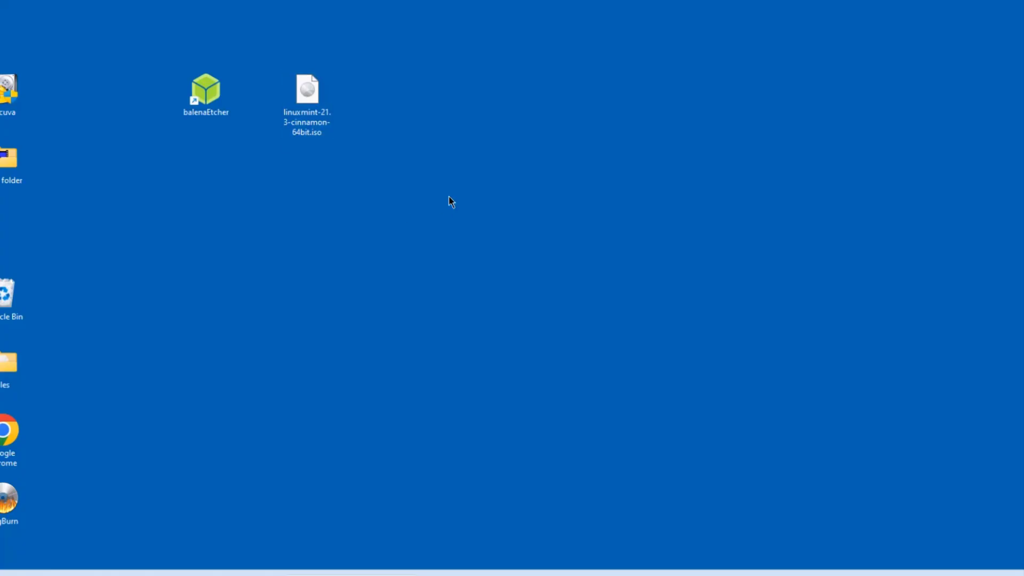
{"action": "double_click", "coordinate": [206, 89]}
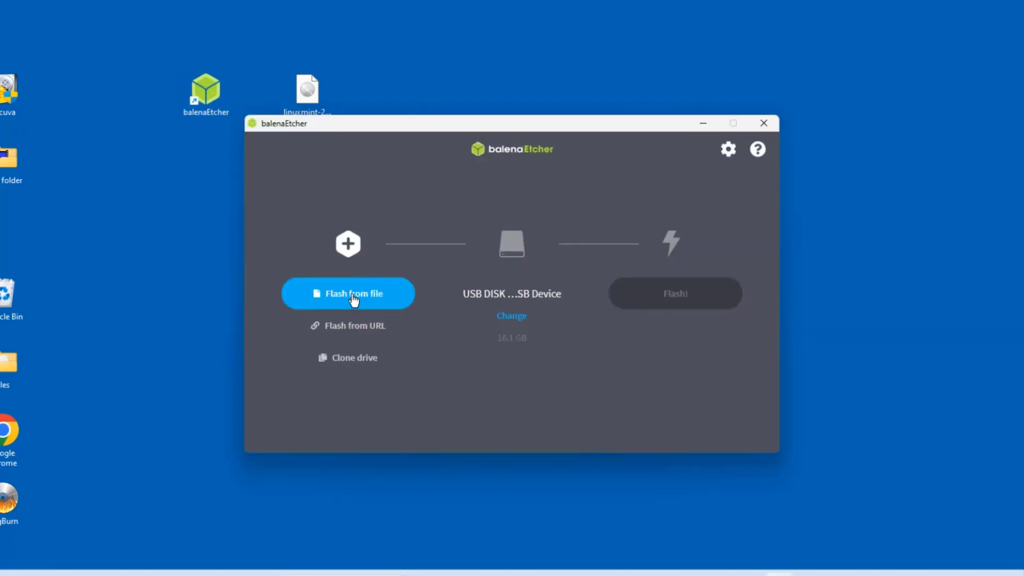
{"action": "left_click", "coordinate": [354, 297]}
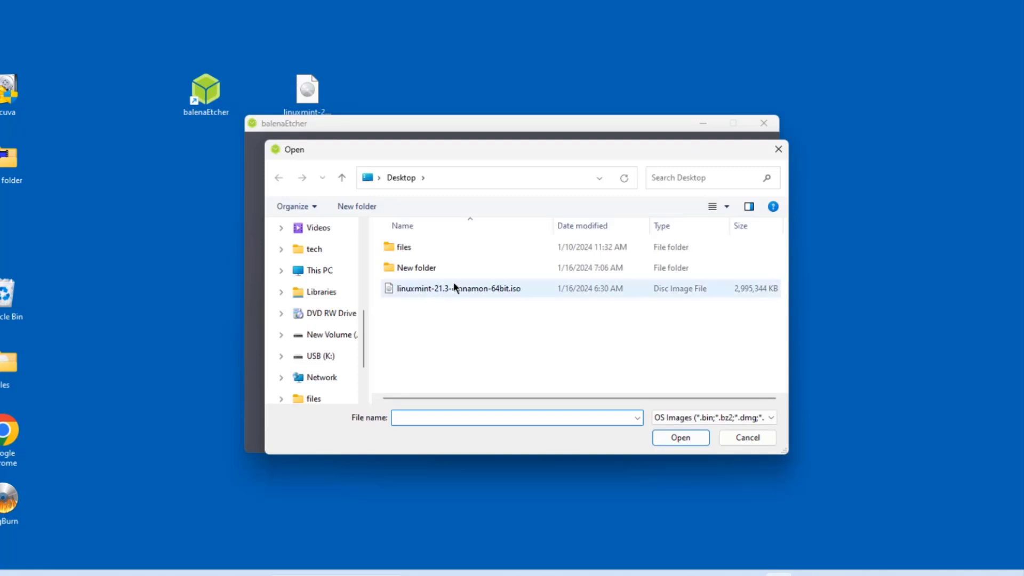
{"action": "left_click", "coordinate": [459, 289]}
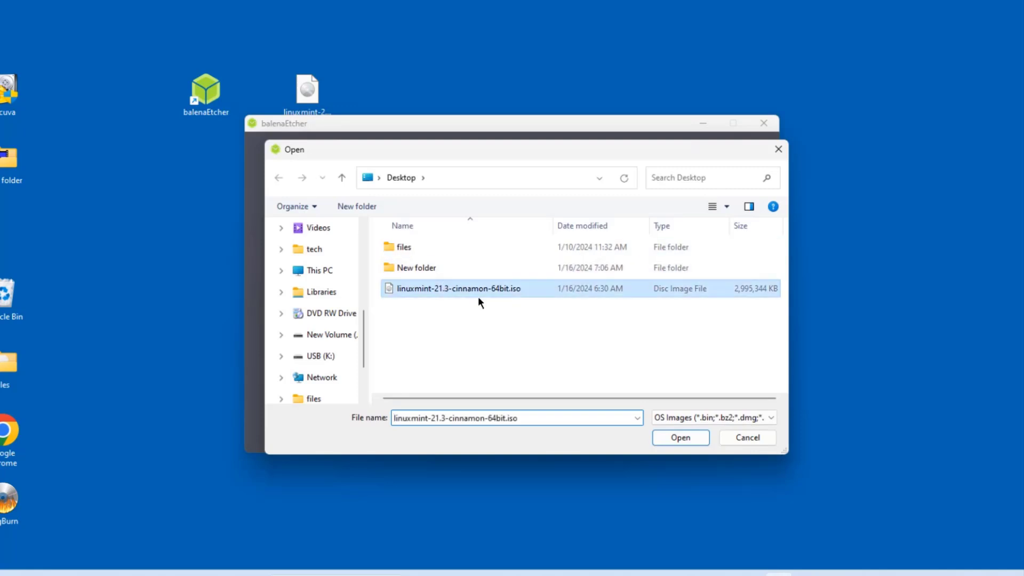
{"action": "left_click", "coordinate": [680, 436]}
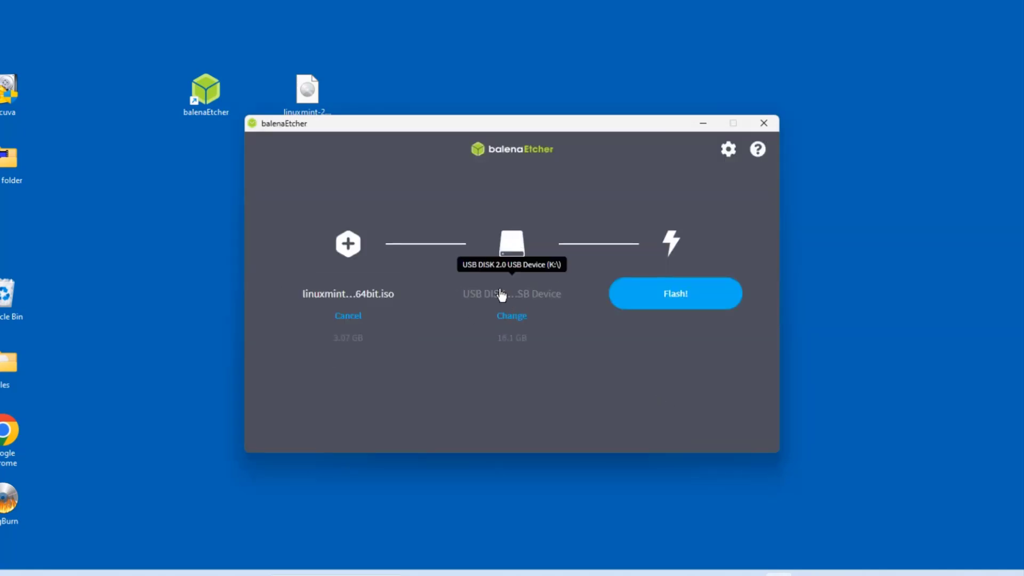
{"action": "left_click", "coordinate": [685, 297]}
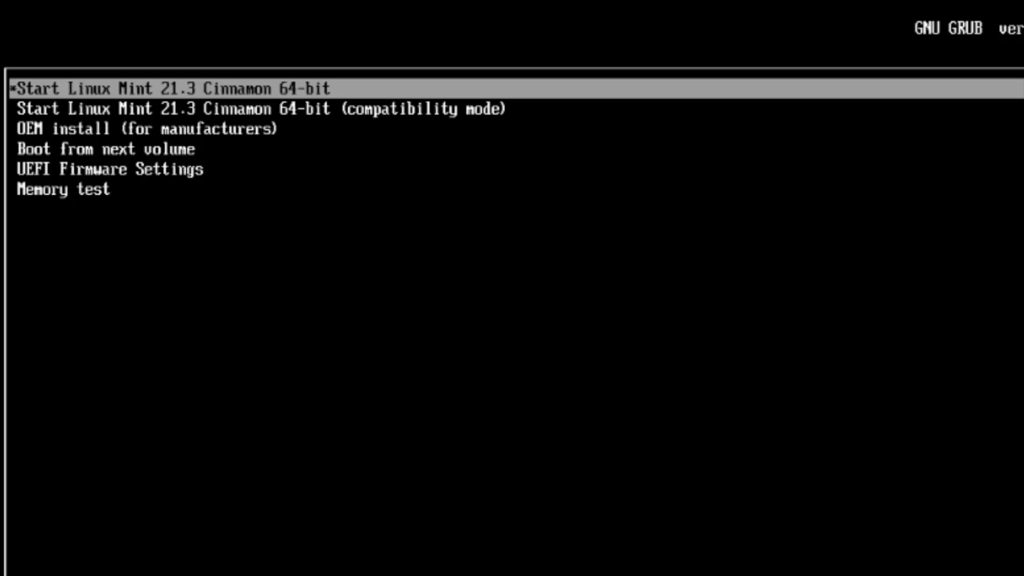
- Boot the standard Linux Mint 21.3 Cinnamon 64-bit entry and launch the installer
{"action": "key", "text": "Down"}
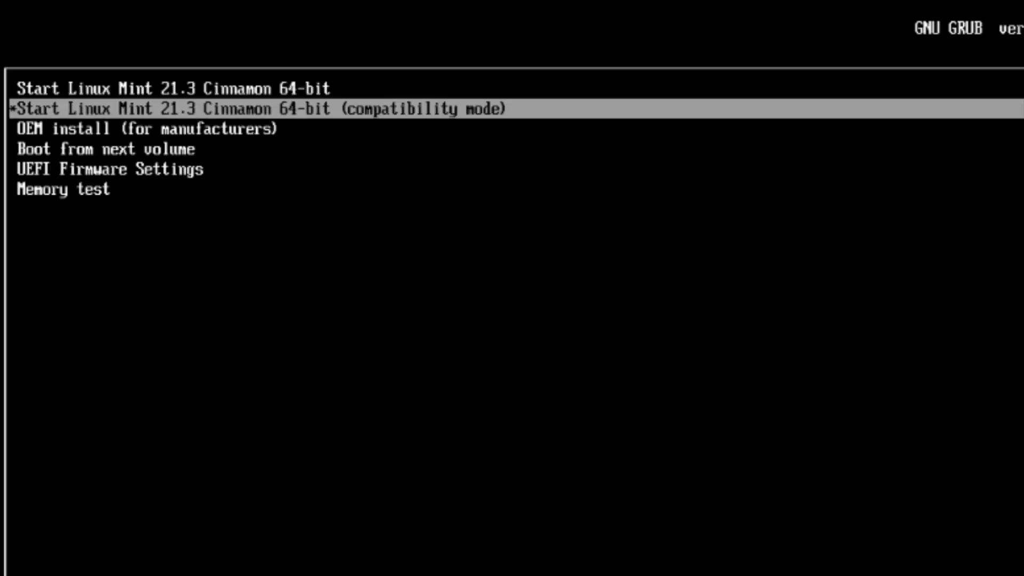
{"action": "key", "text": "Up"}
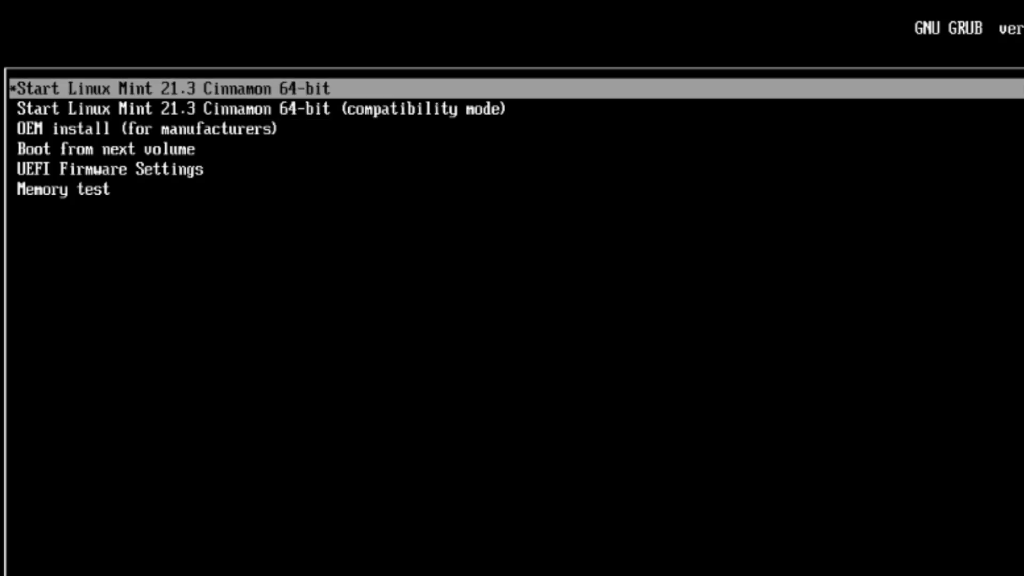
{"action": "key", "text": "Return"}
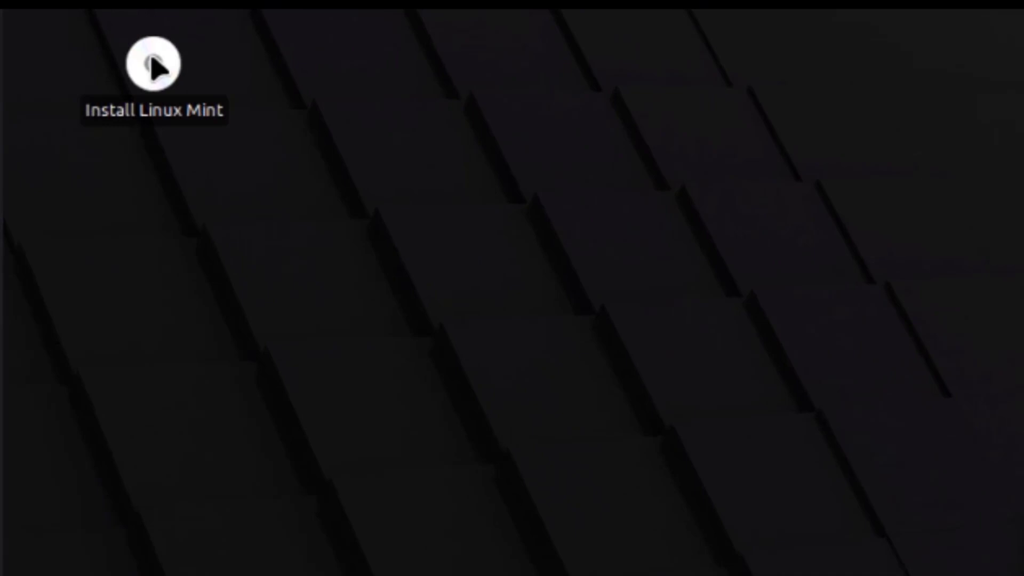
{"action": "double_click", "coordinate": [154, 65]}
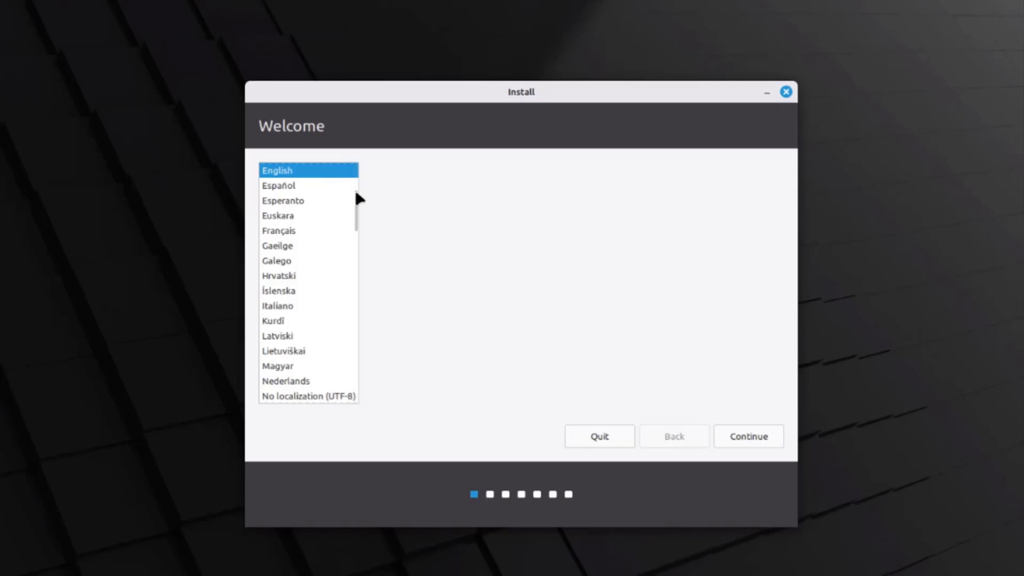
- Keep English and the English (US) layout, skip Wi-Fi, and enable multimedia codecs
{"action": "left_click", "coordinate": [744, 433]}
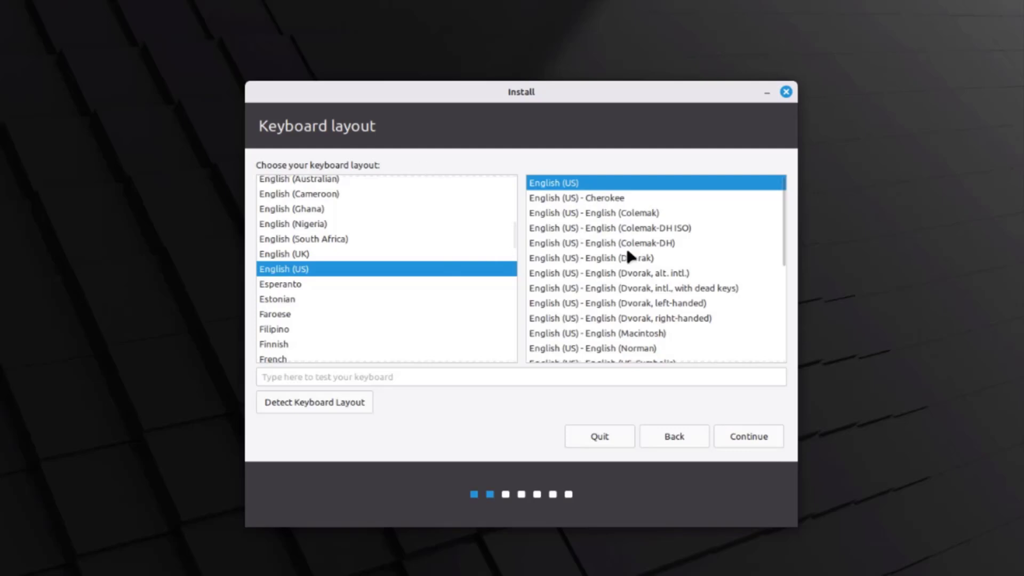
{"action": "left_click", "coordinate": [764, 439]}
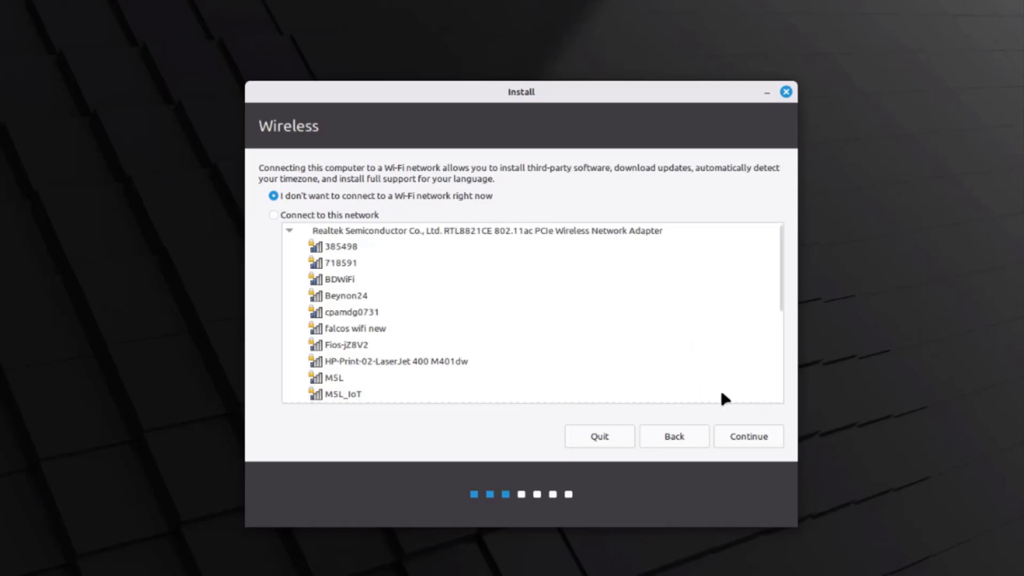
{"action": "left_click", "coordinate": [746, 441]}
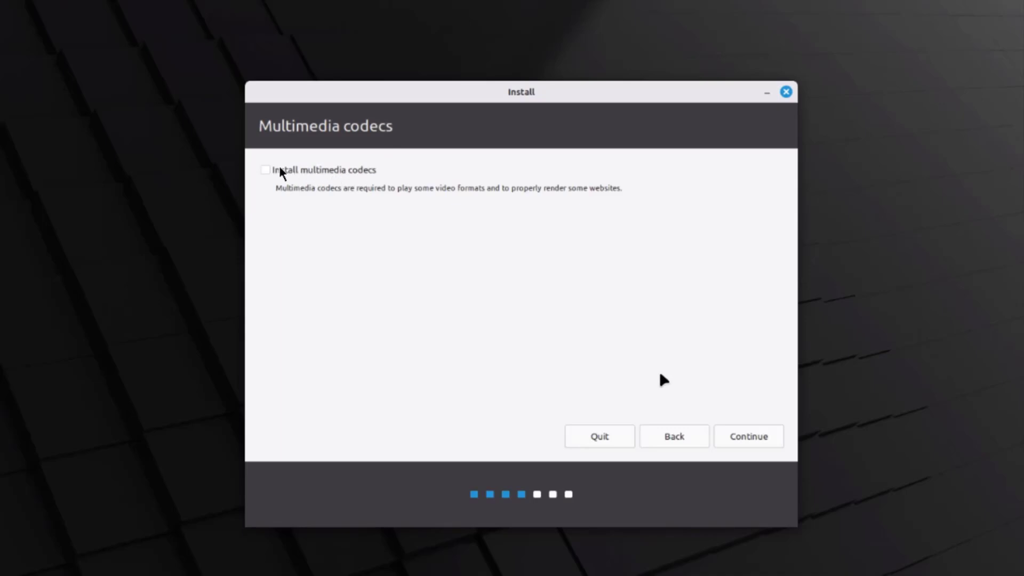
{"action": "left_click", "coordinate": [263, 171]}
{"action": "left_click", "coordinate": [738, 433]}
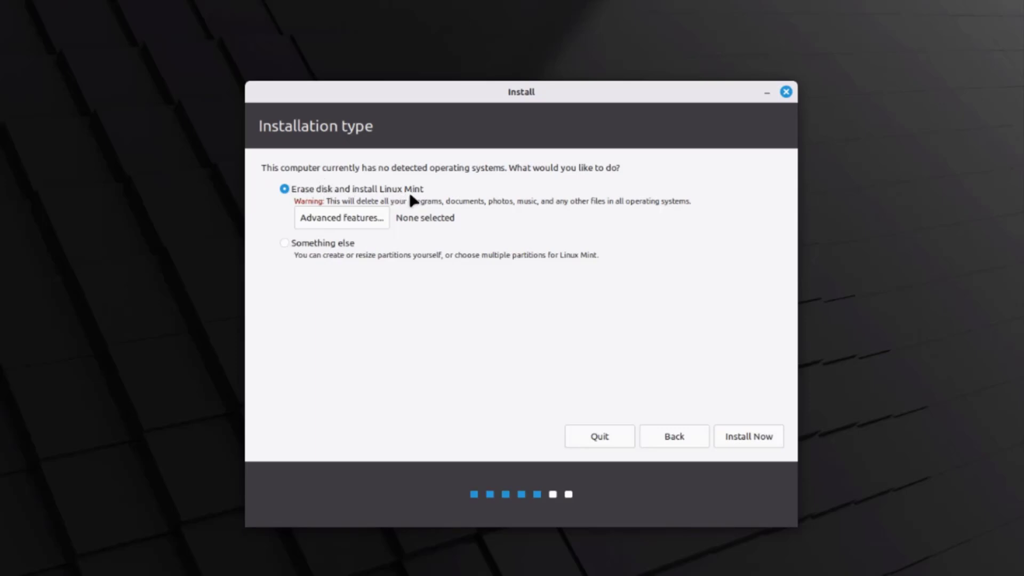
- Choose Erase disk and install Linux Mint, then confirm writing the partition changes
{"action": "left_click", "coordinate": [319, 217]}
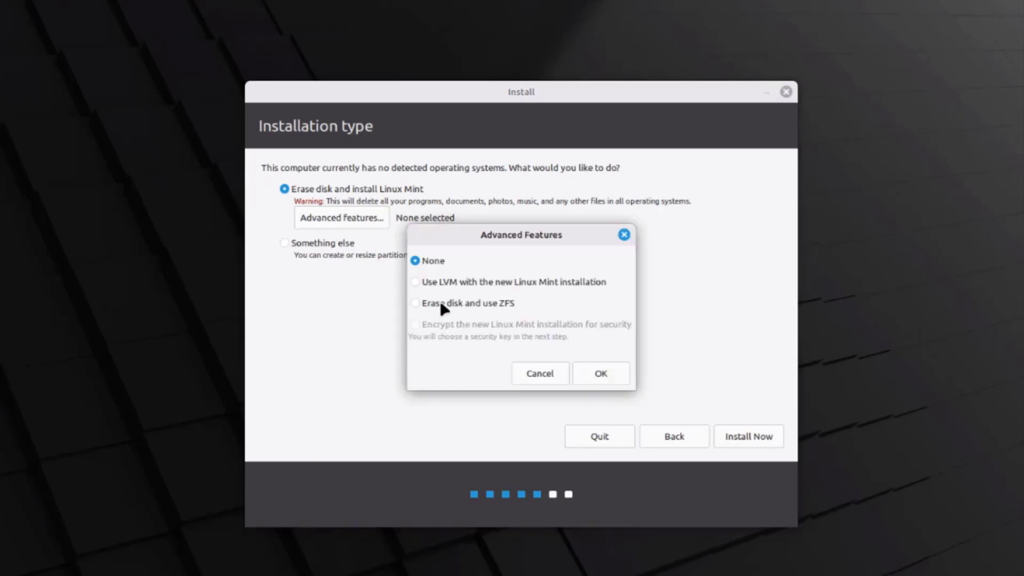
{"action": "left_click", "coordinate": [555, 374]}
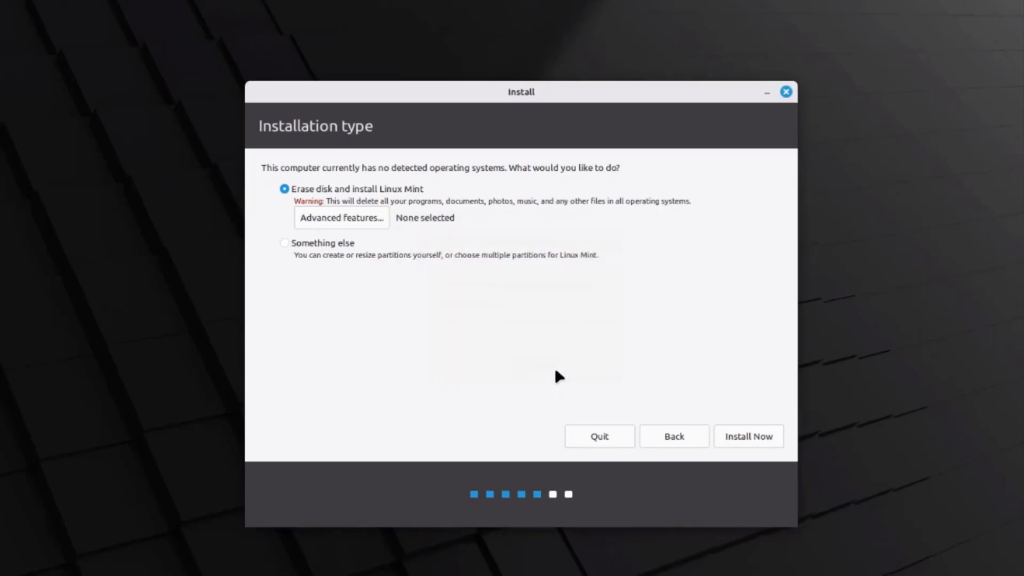
{"action": "left_click", "coordinate": [322, 244]}
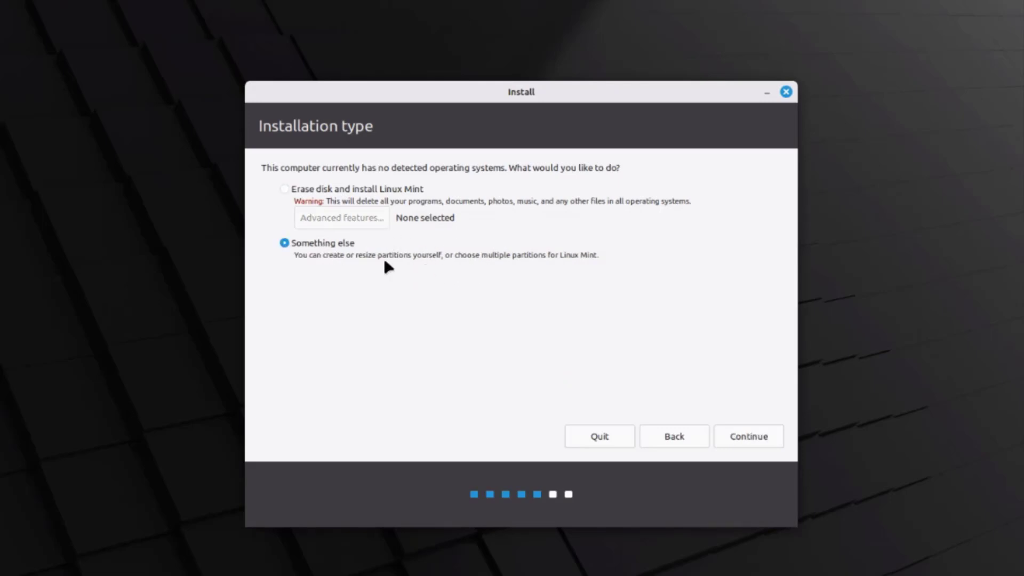
{"action": "left_click", "coordinate": [294, 188]}
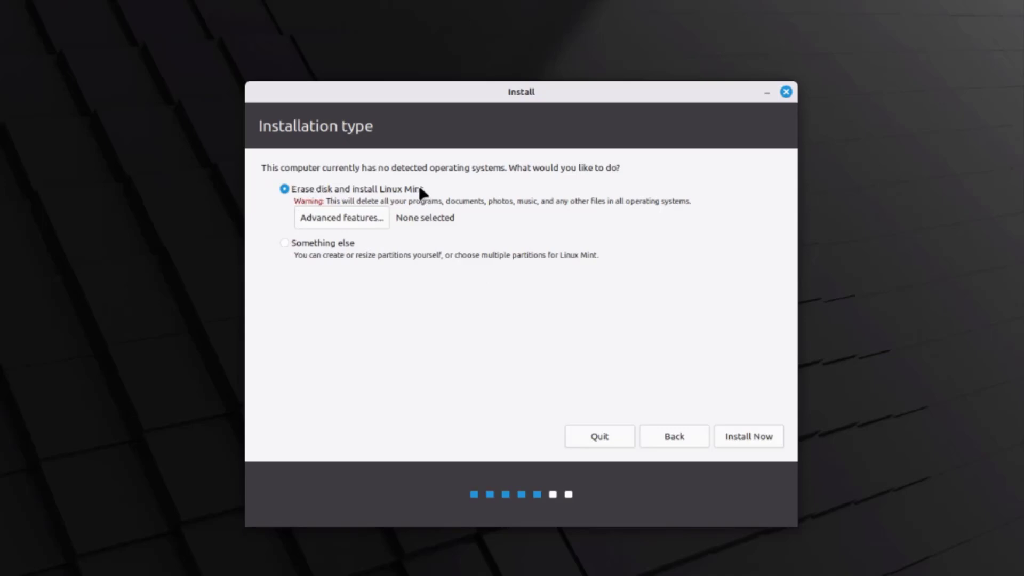
{"action": "left_click", "coordinate": [747, 436]}
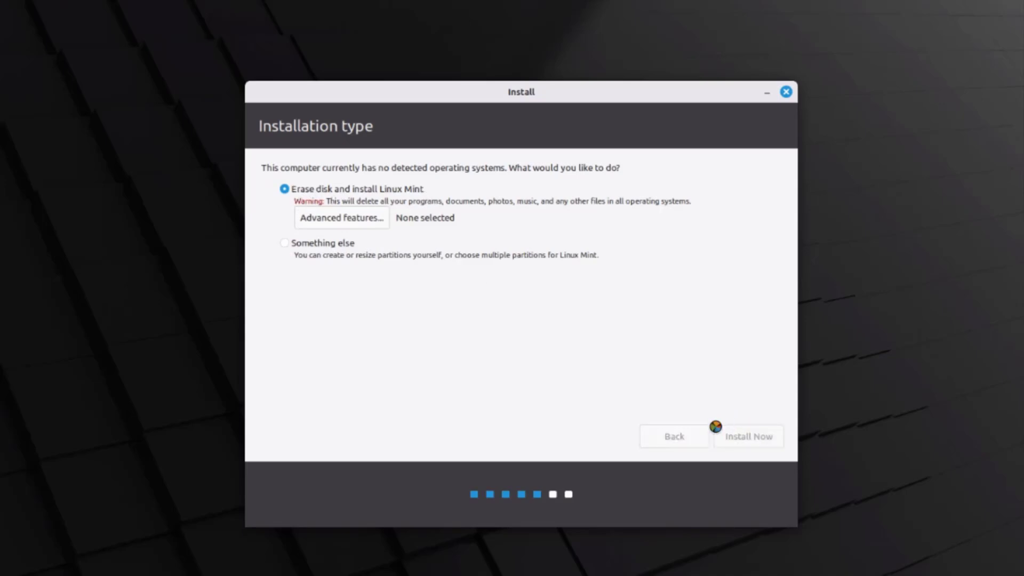
{"action": "left_click_drag", "start_coordinate": [322, 288], "coordinate": [523, 281]}
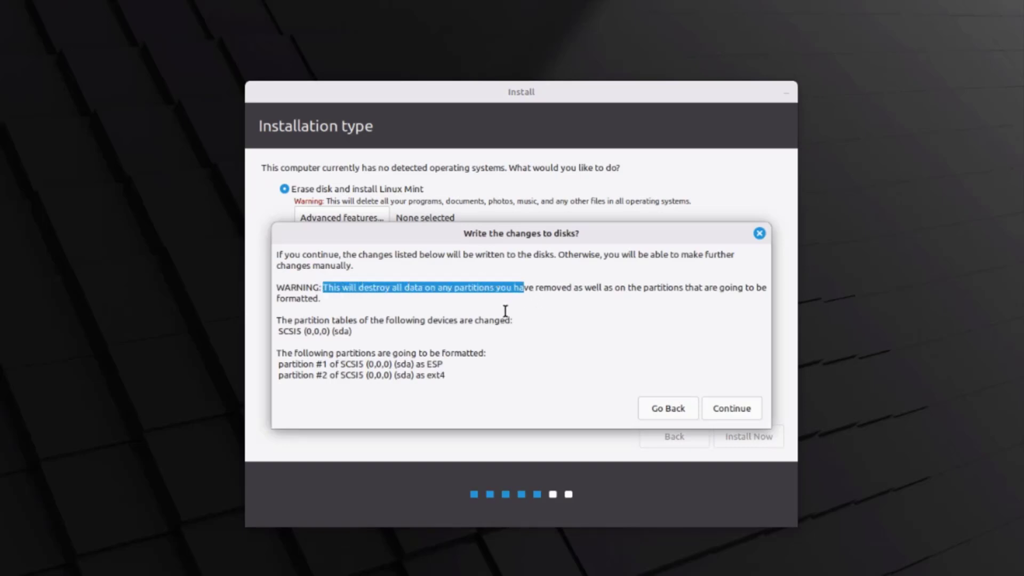
{"action": "left_click", "coordinate": [734, 405]}
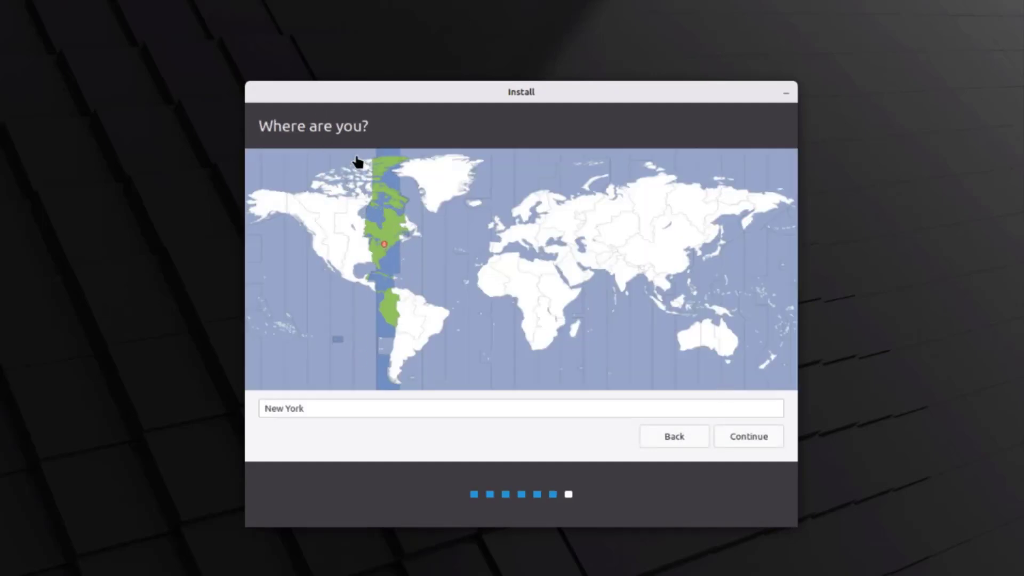
- Accept New York, enter the user's name, computer name dell and password, then install
{"action": "left_click", "coordinate": [749, 437]}
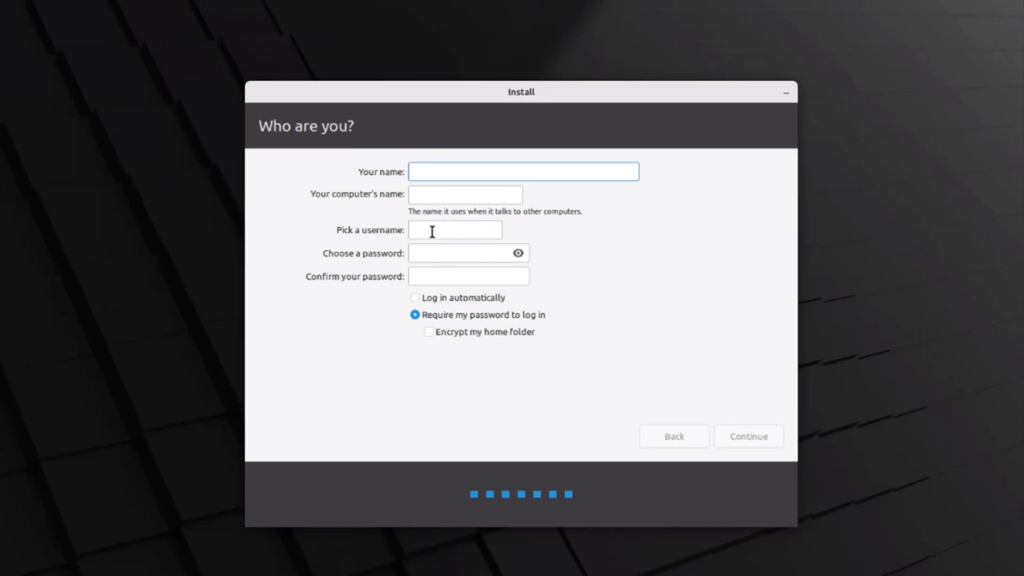
{"action": "type", "text": "john"}
{"action": "key", "text": "Tab"}
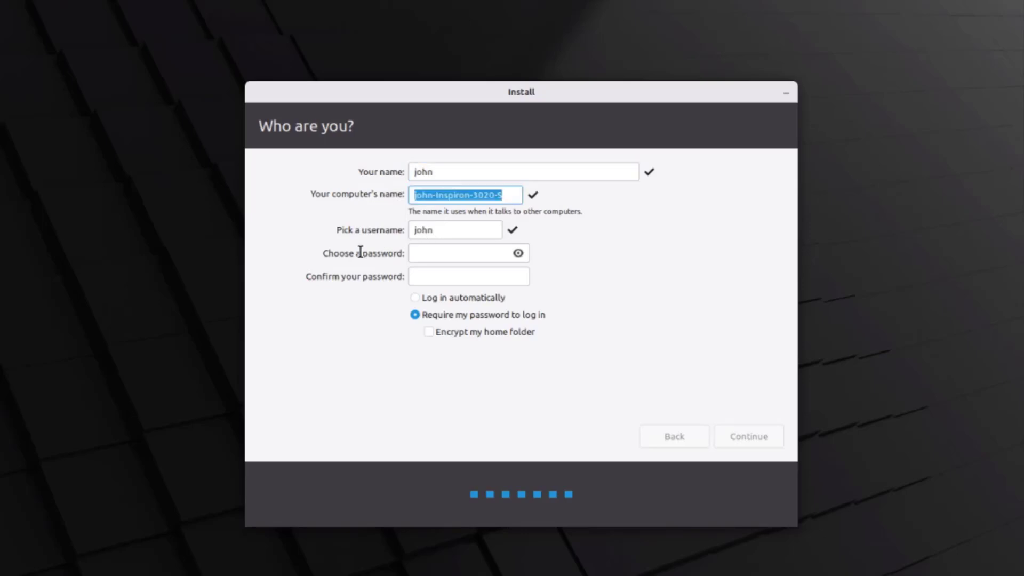
{"action": "type", "text": "dell"}
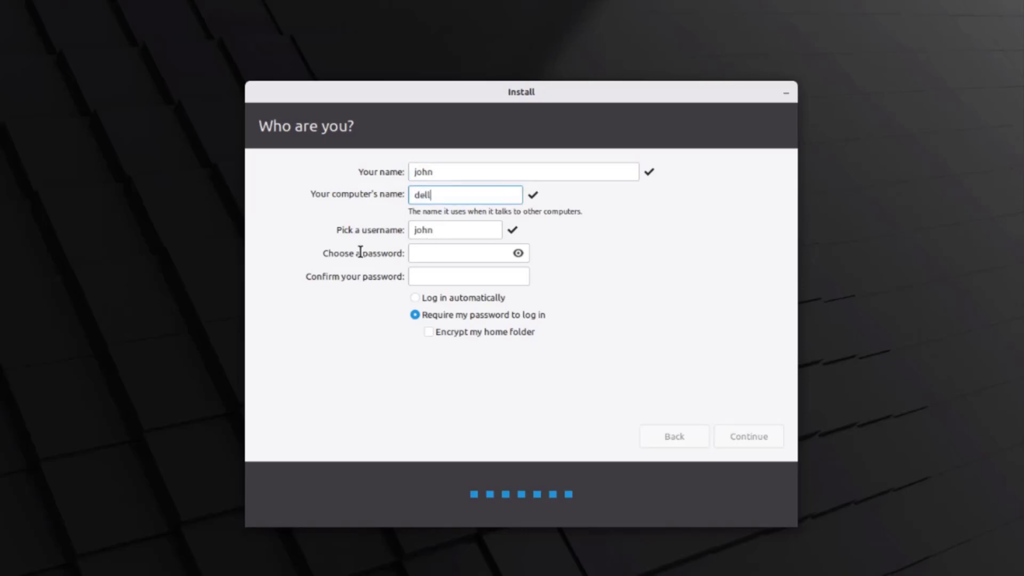
{"action": "left_click", "coordinate": [423, 251]}
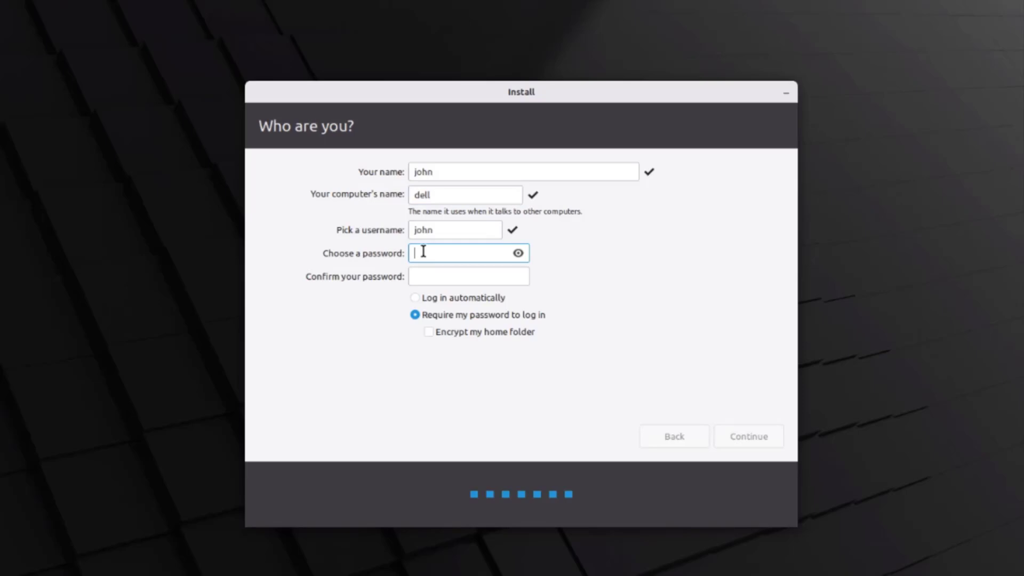
{"action": "type", "text": "1234"}
{"action": "left_click", "coordinate": [423, 277]}
{"action": "type", "text": "1234"}
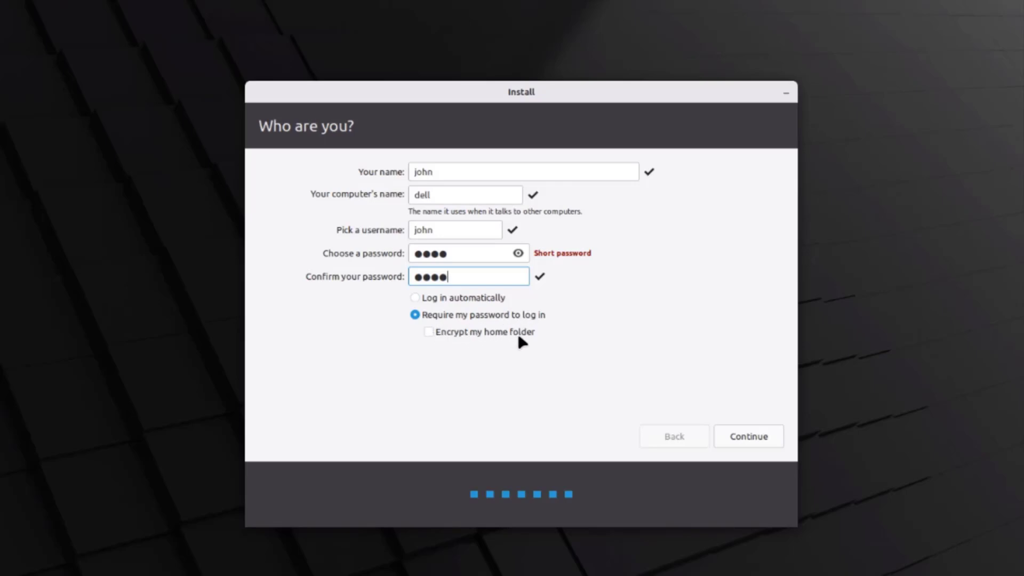
{"action": "left_click", "coordinate": [743, 438]}
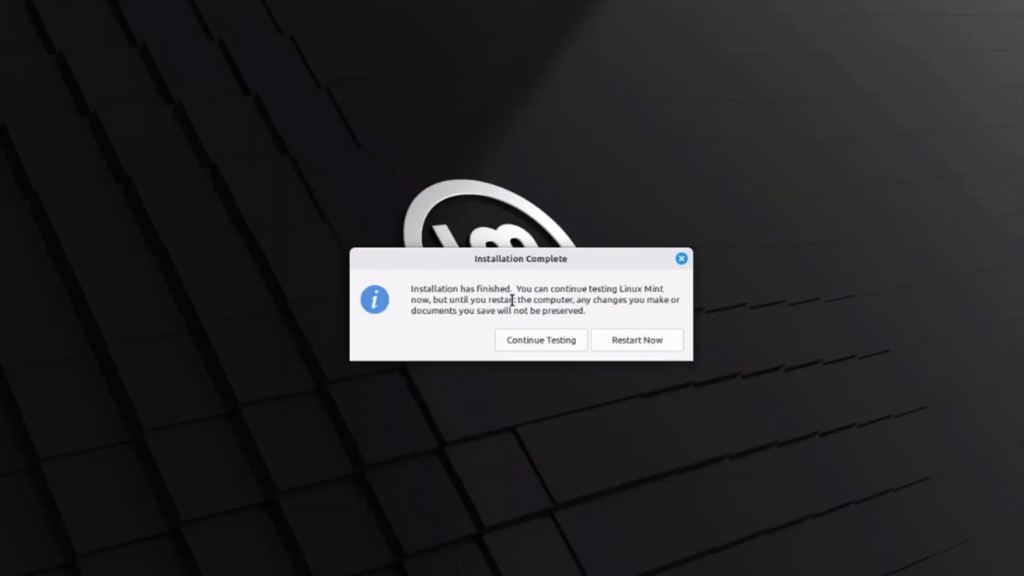
- Restart after installation, confirm the USB is removed, and log in with the account password
{"action": "left_click", "coordinate": [652, 344]}
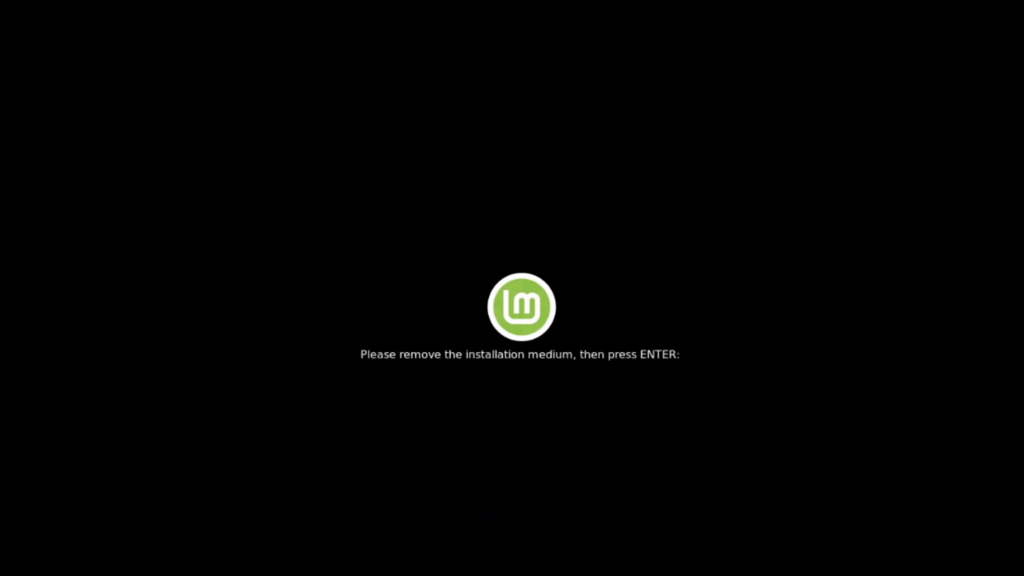
{"action": "key", "text": "Return"}
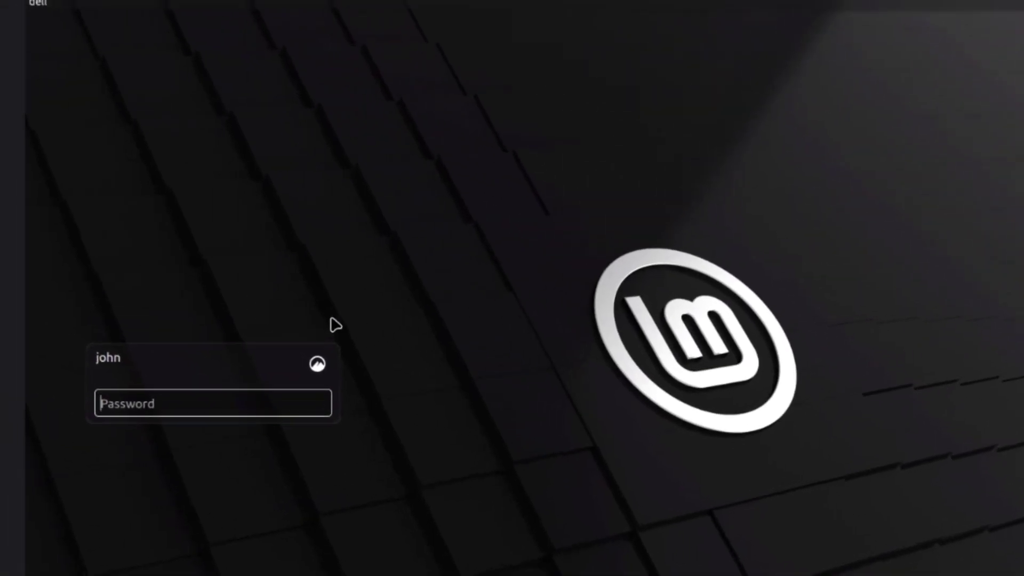
{"action": "type", "text": "••"}
{"action": "key", "text": "Return"}
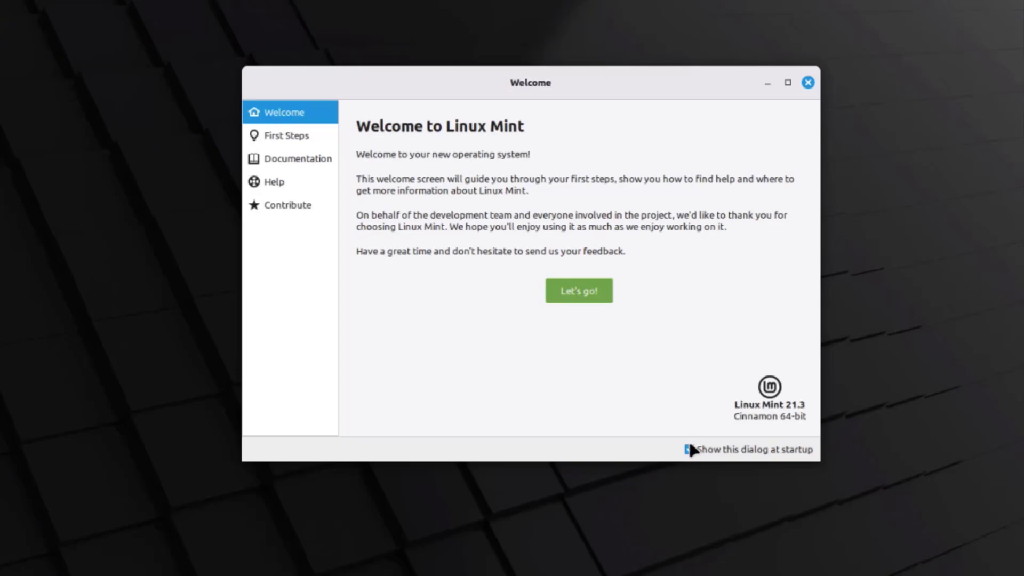
- Close the Welcome window and browse the Vanessa and Vera background collections
{"action": "left_click", "coordinate": [808, 82]}
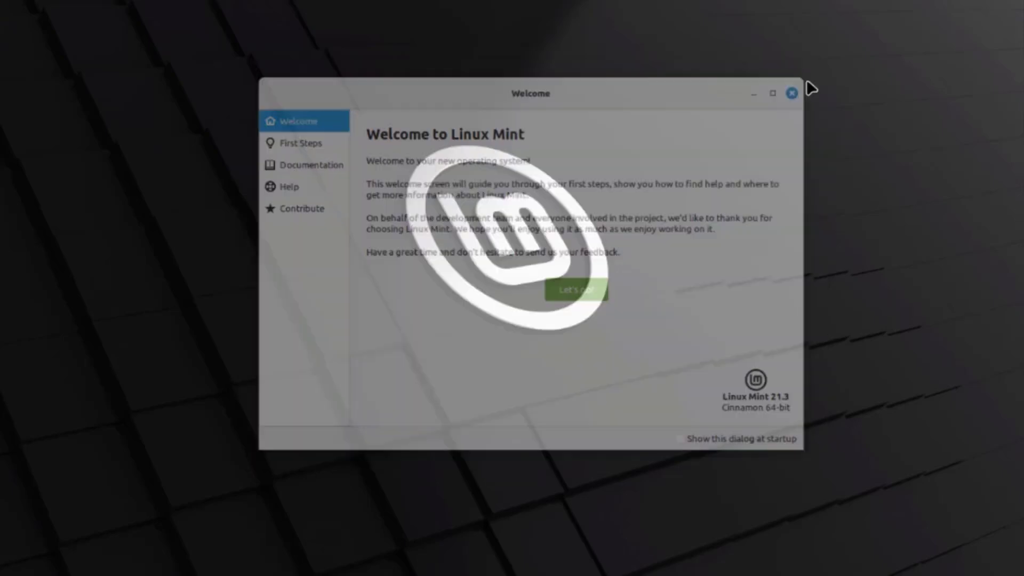
{"action": "right_click", "coordinate": [482, 77]}
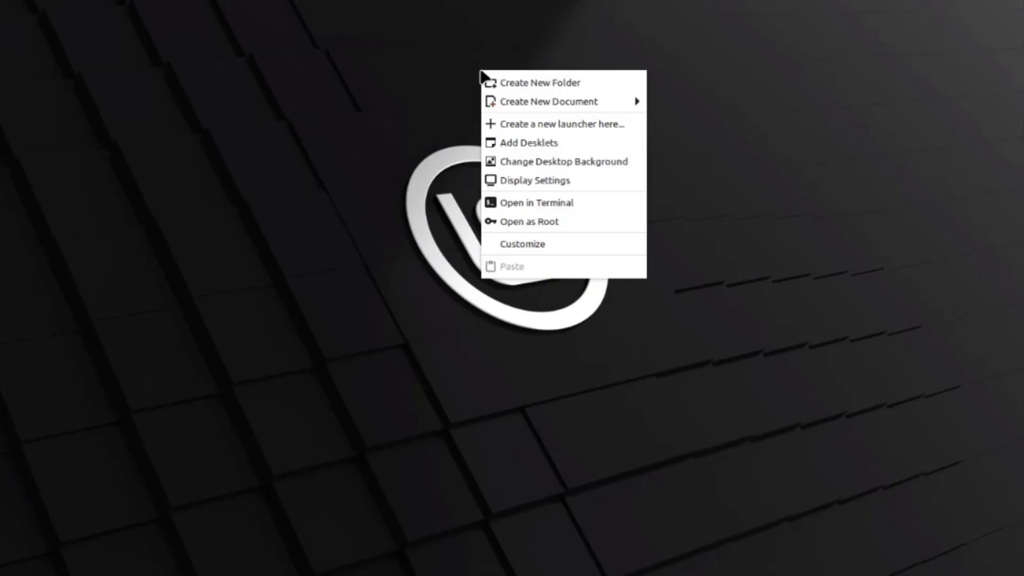
{"action": "left_click", "coordinate": [544, 163]}
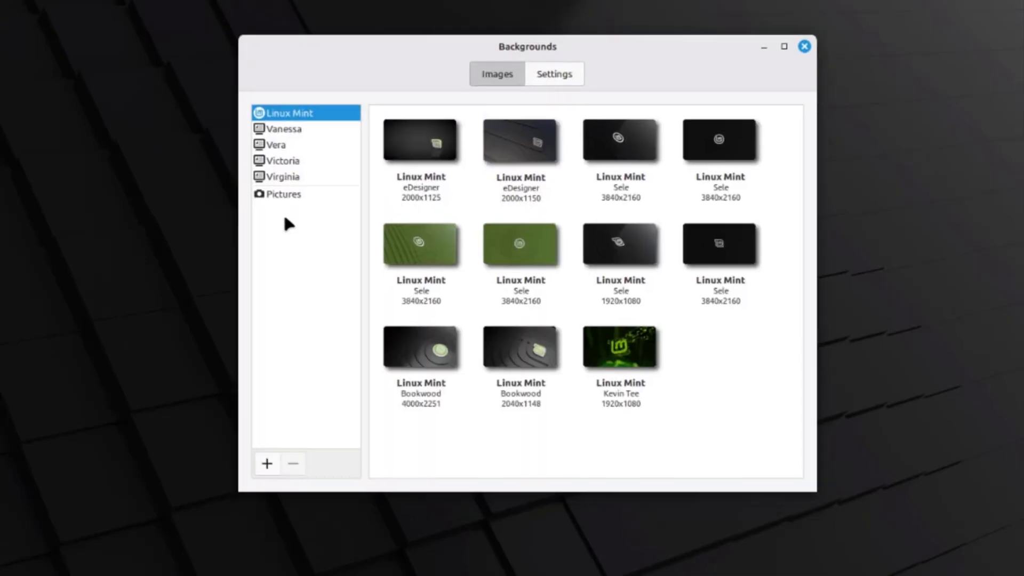
{"action": "left_click", "coordinate": [285, 129]}
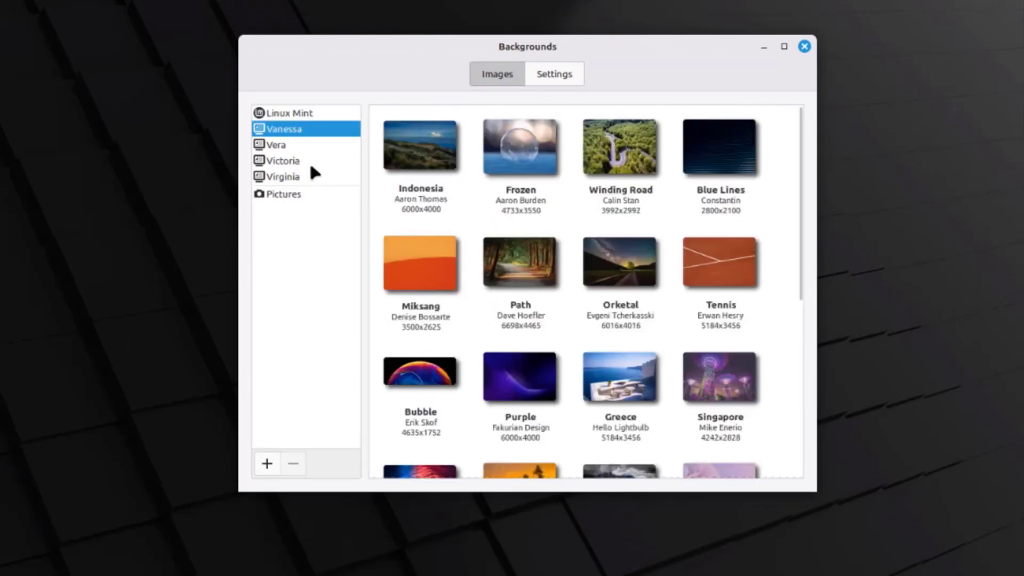
{"action": "left_click", "coordinate": [279, 145]}
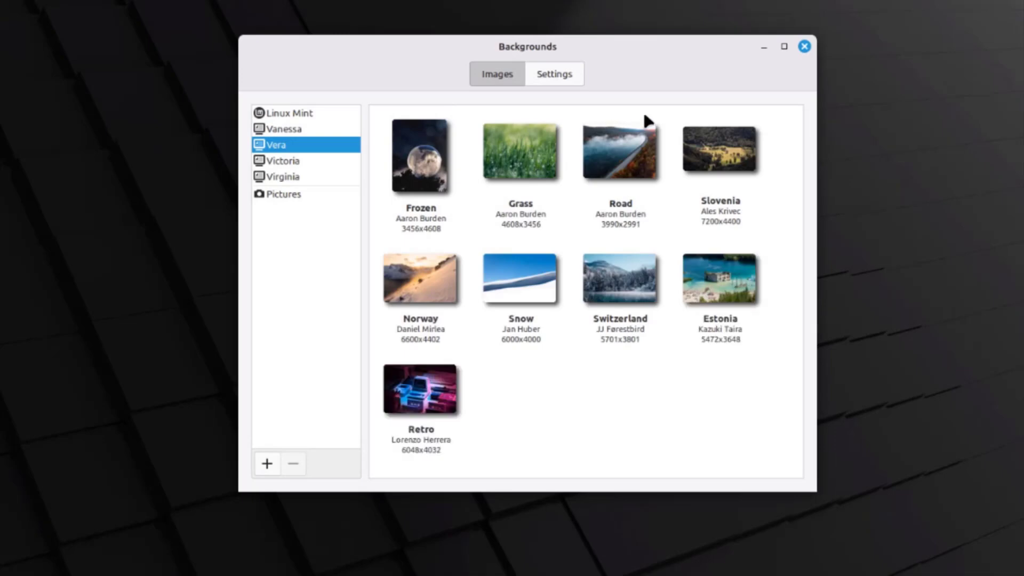
{"action": "scroll", "coordinate": [662, 301], "scroll_direction": "down", "scroll_amount": 10}
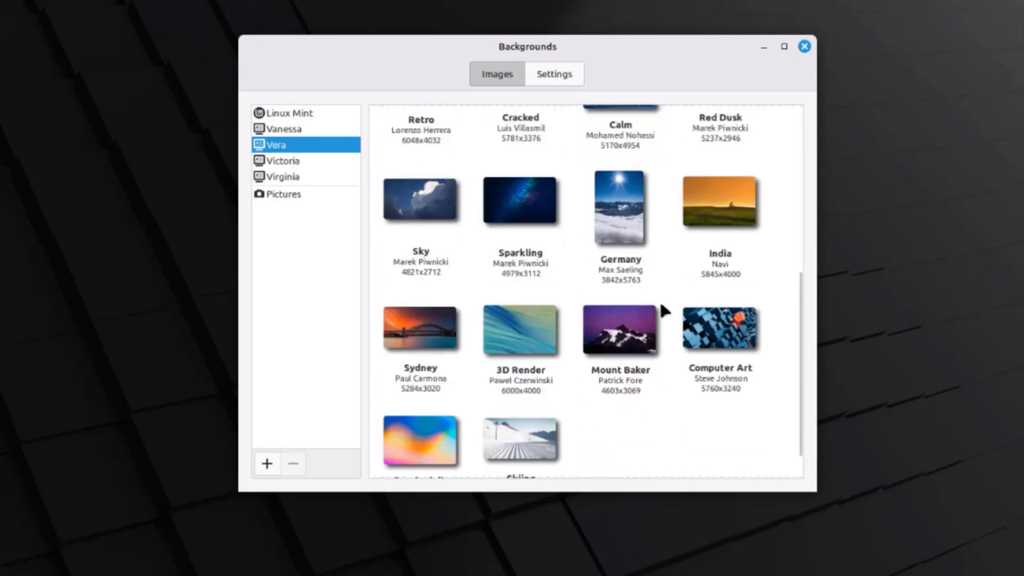
{"action": "scroll", "coordinate": [666, 312], "scroll_direction": "up", "scroll_amount": 10}
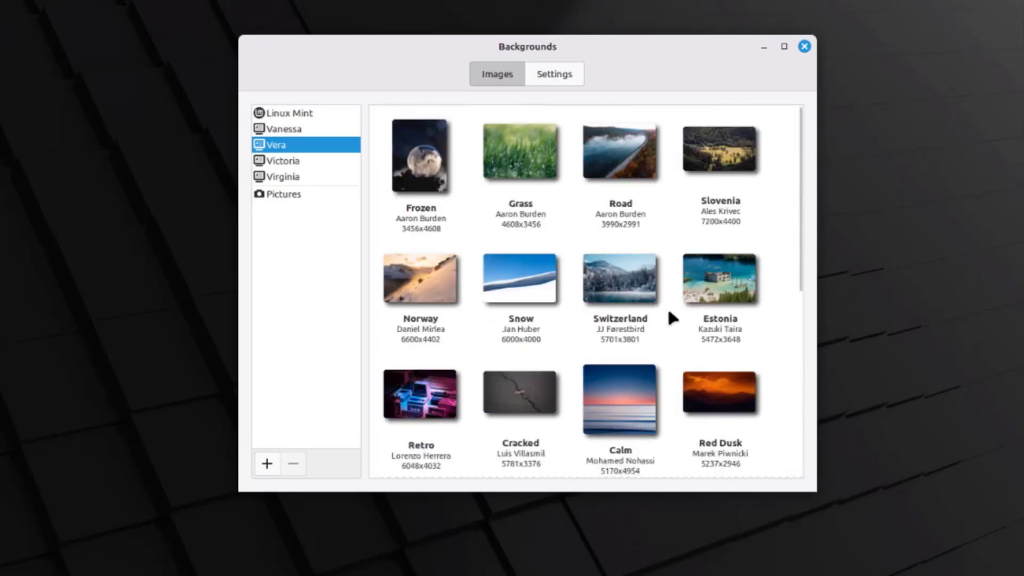
{"action": "scroll", "coordinate": [668, 305], "scroll_direction": "down", "scroll_amount": 10}
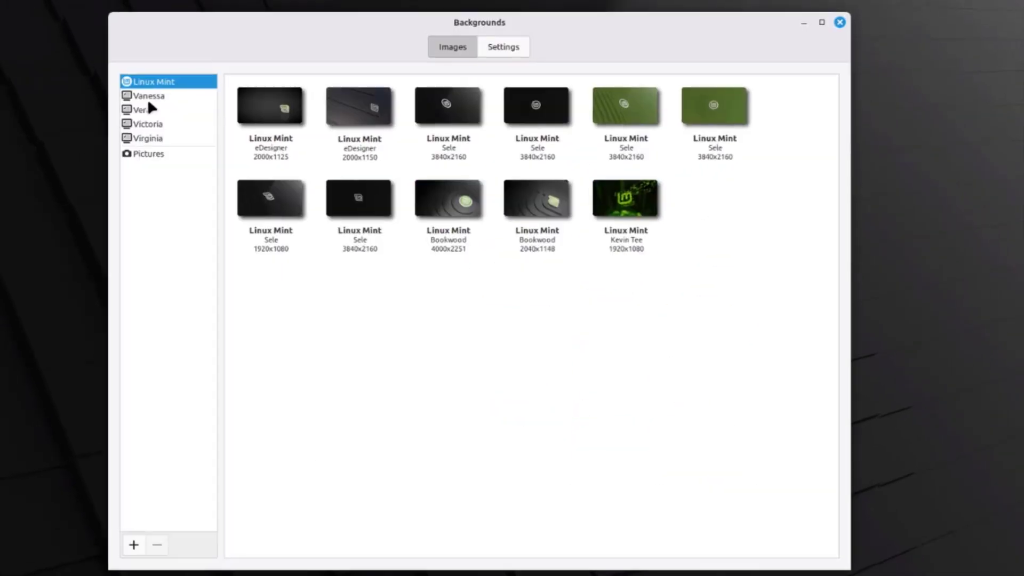
- Set the Tree image from the Virginia collection as the wallpaper and close Backgrounds
{"action": "left_click", "coordinate": [288, 142]}
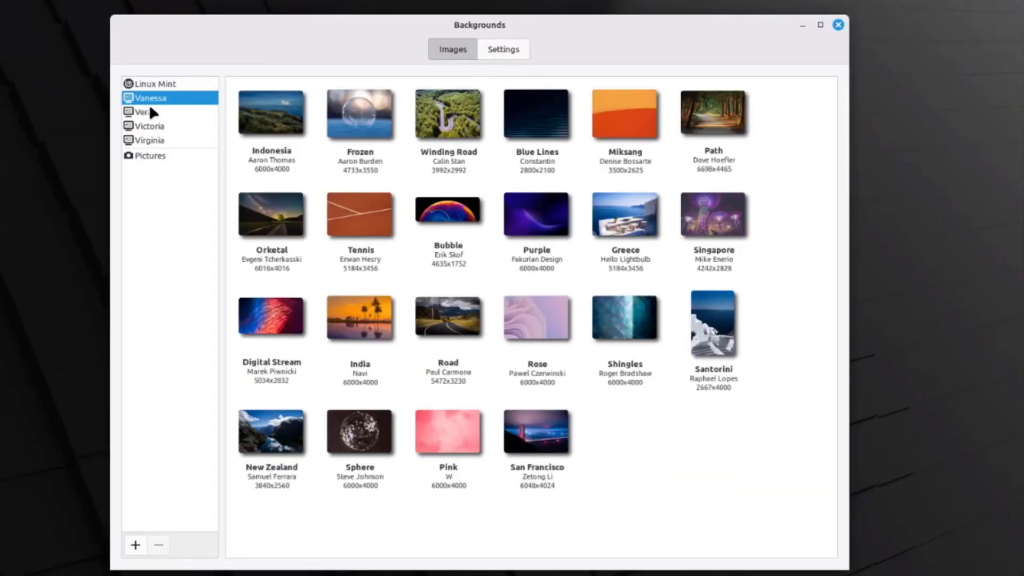
{"action": "left_click", "coordinate": [156, 113]}
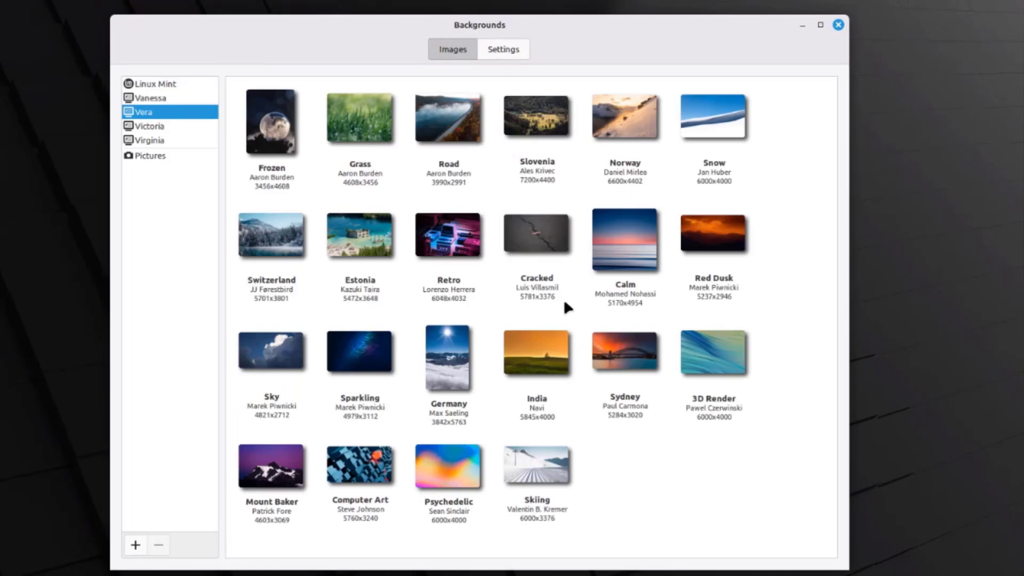
{"action": "left_click", "coordinate": [140, 127]}
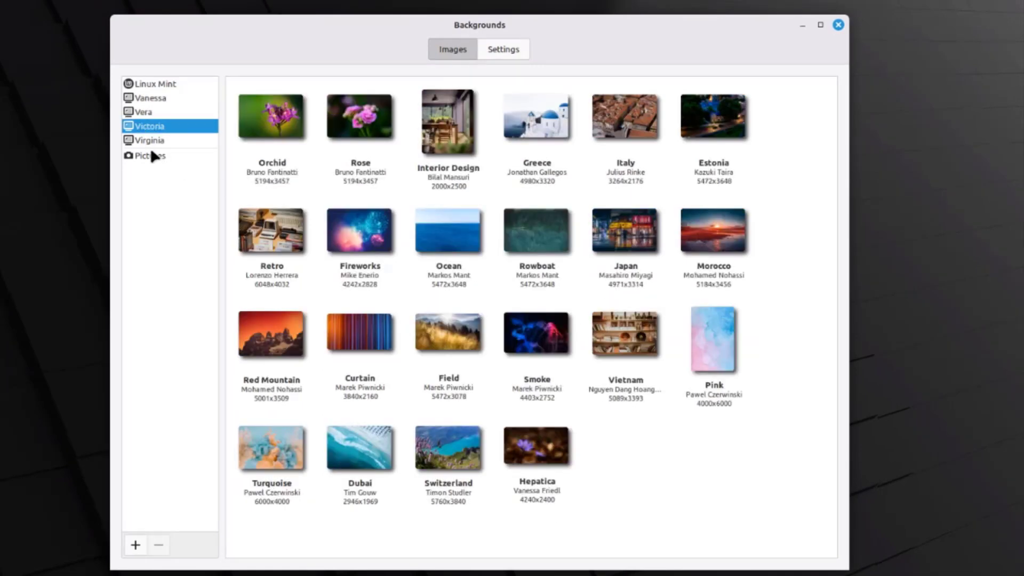
{"action": "left_click", "coordinate": [152, 142]}
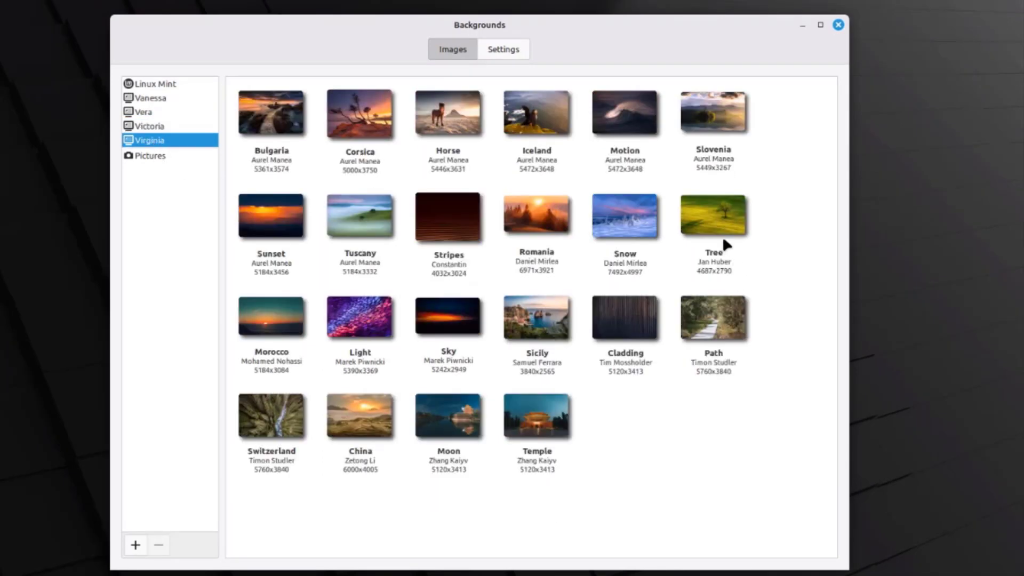
{"action": "left_click", "coordinate": [715, 225]}
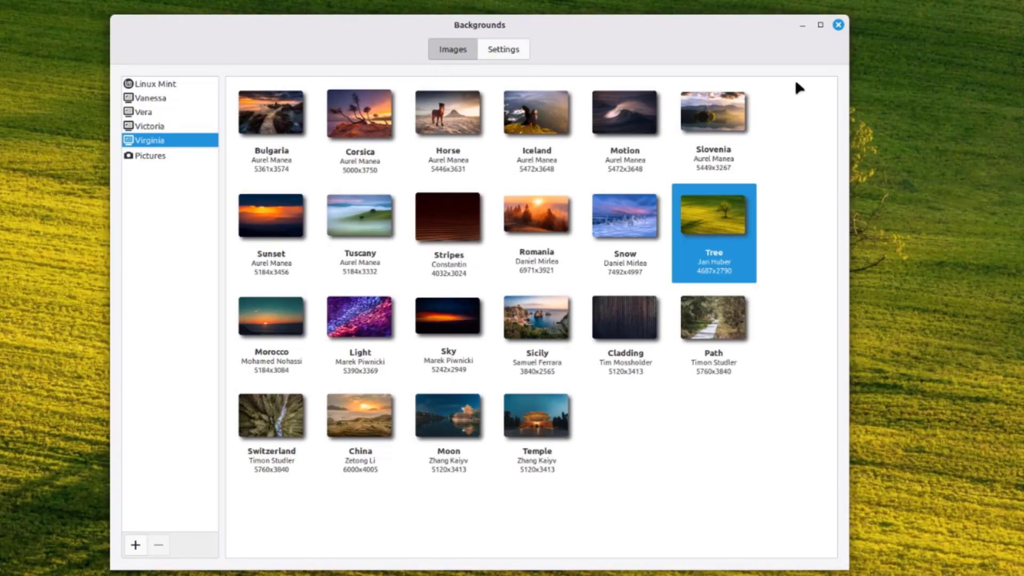
{"action": "left_click", "coordinate": [837, 23]}
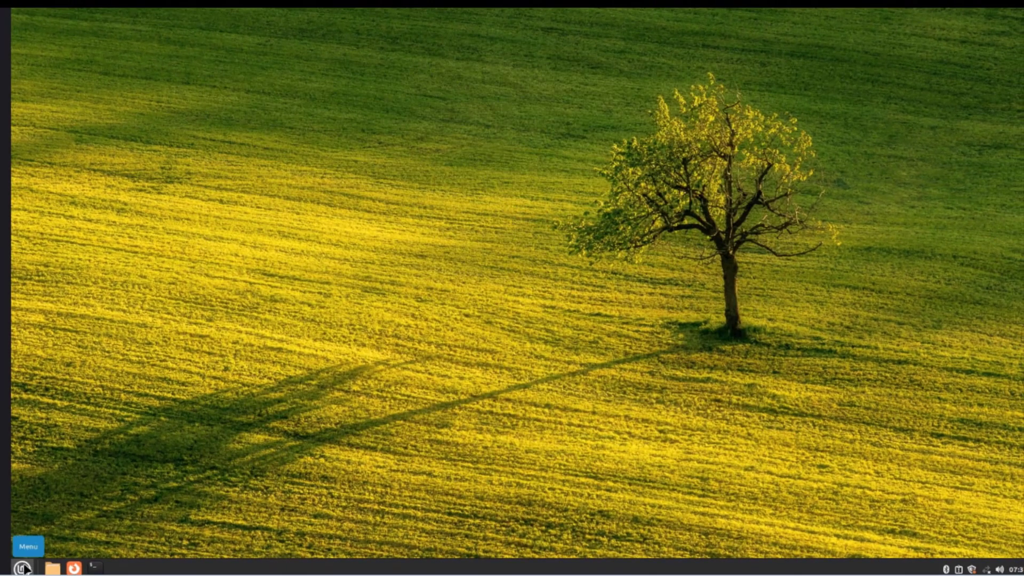
- Enlarge the application menu and open the Home folder in Files
{"action": "left_click", "coordinate": [24, 568]}
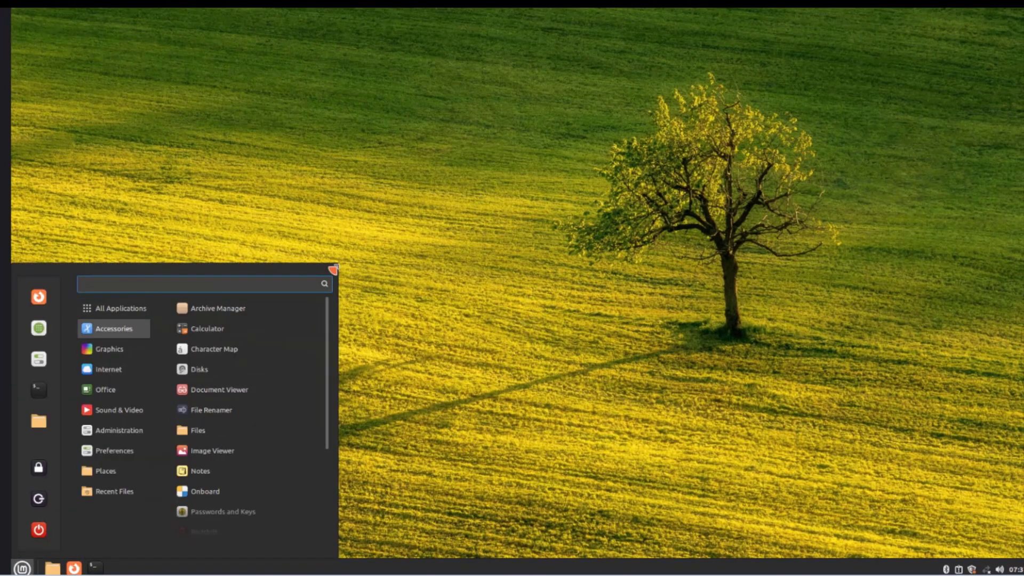
{"action": "left_click_drag", "start_coordinate": [333, 270], "coordinate": [462, 188]}
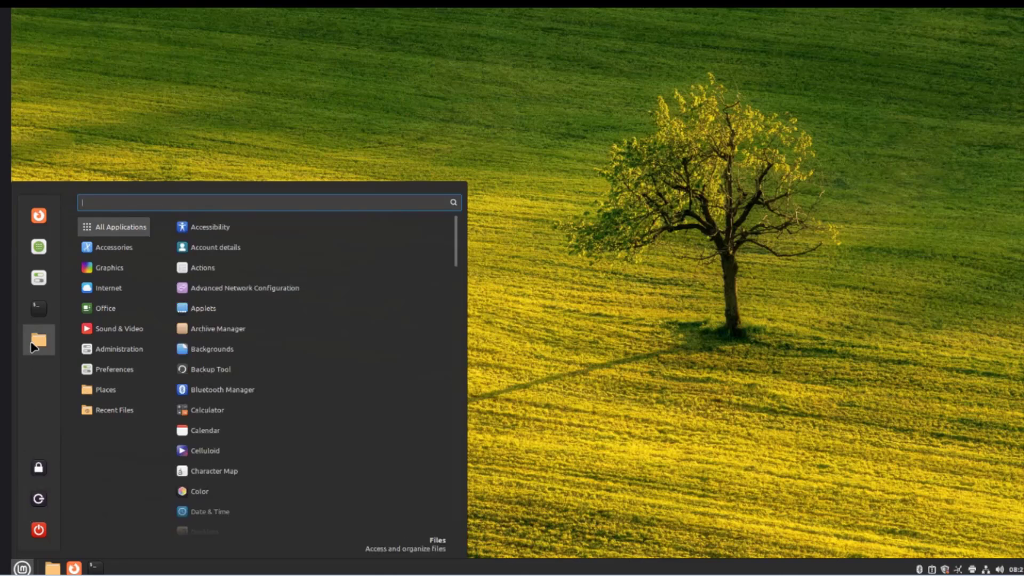
{"action": "left_click", "coordinate": [37, 343]}
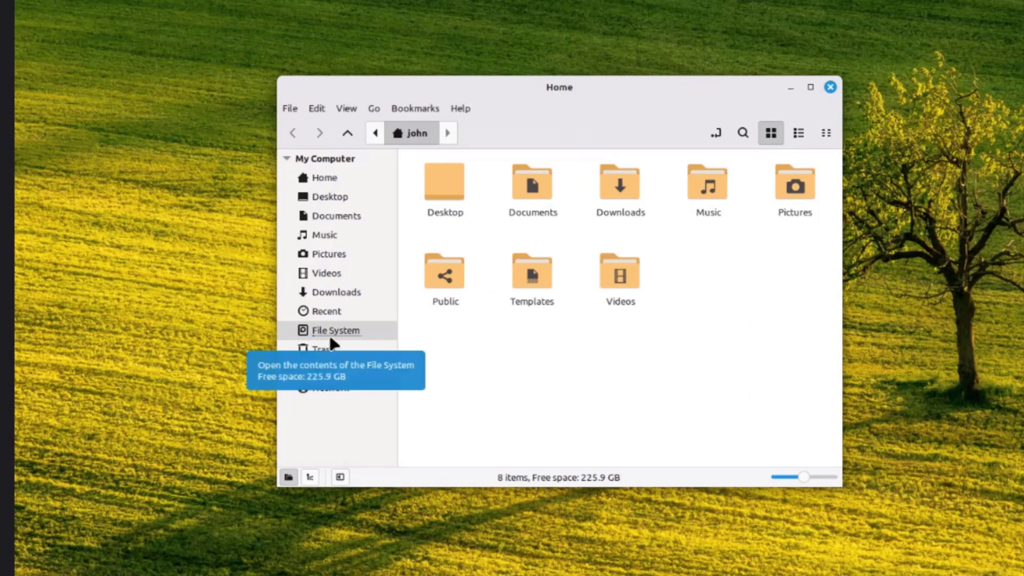
- Browse File System in Files, open a Terminal, and bring the application menu back
{"action": "left_click", "coordinate": [332, 340]}
{"action": "scroll", "coordinate": [674, 203], "scroll_direction": "down", "scroll_amount": 3}
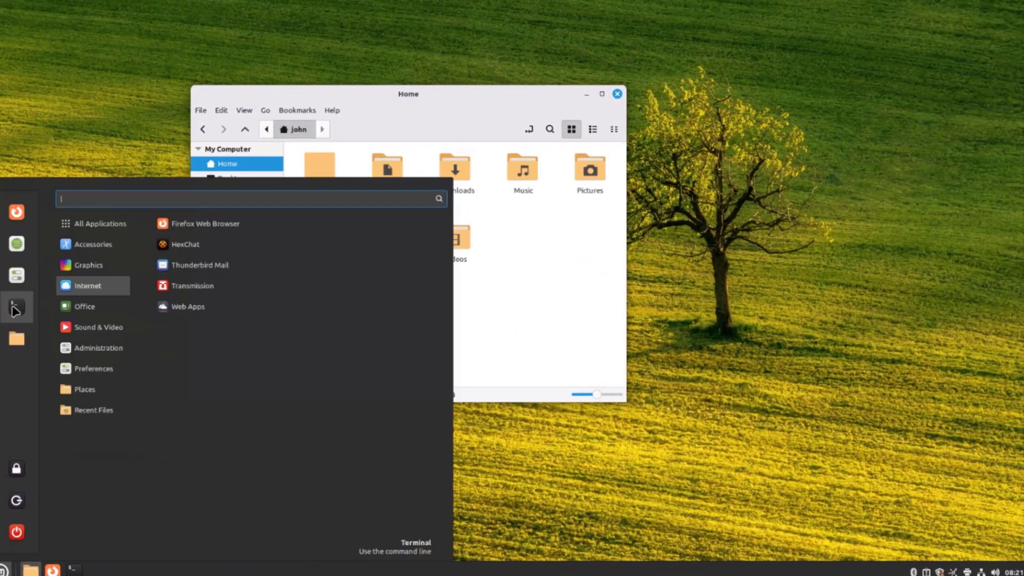
{"action": "left_click", "coordinate": [15, 309]}
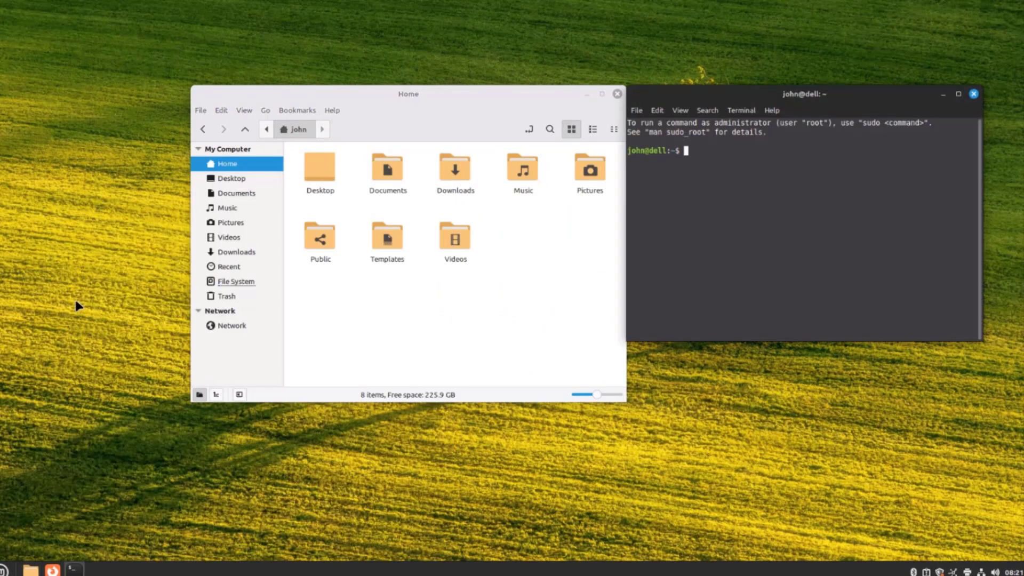
{"action": "key", "text": "super"}
- Open System Settings, browse its panels, and launch Firewall from the Administration group
{"action": "left_click", "coordinate": [17, 275]}
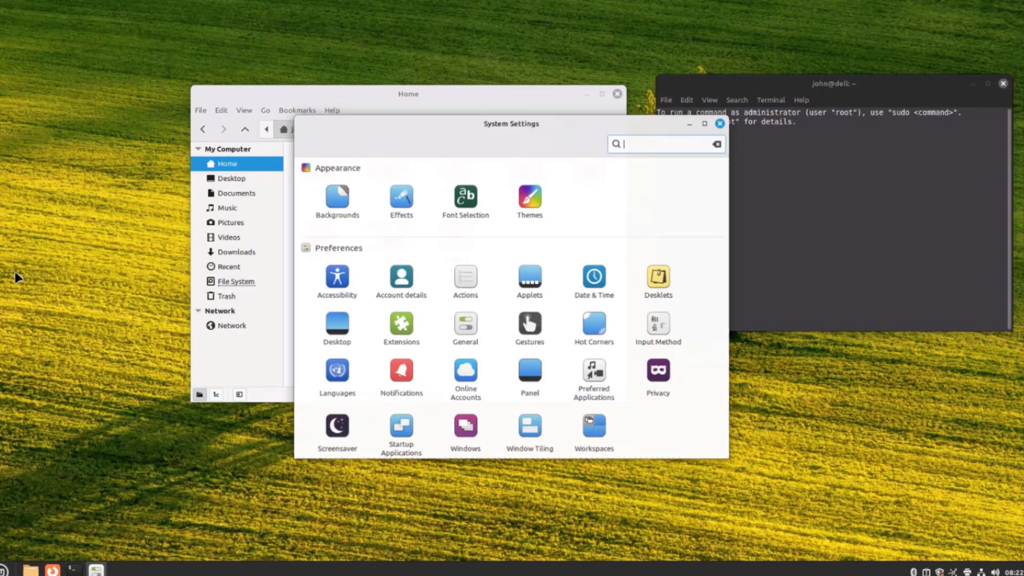
{"action": "scroll", "coordinate": [643, 167], "scroll_direction": "down", "scroll_amount": 5}
{"action": "left_click_drag", "start_coordinate": [684, 116], "coordinate": [816, 43]}
{"action": "scroll", "coordinate": [731, 215], "scroll_direction": "up", "scroll_amount": 1}
{"action": "scroll", "coordinate": [731, 216], "scroll_direction": "up", "scroll_amount": 2}
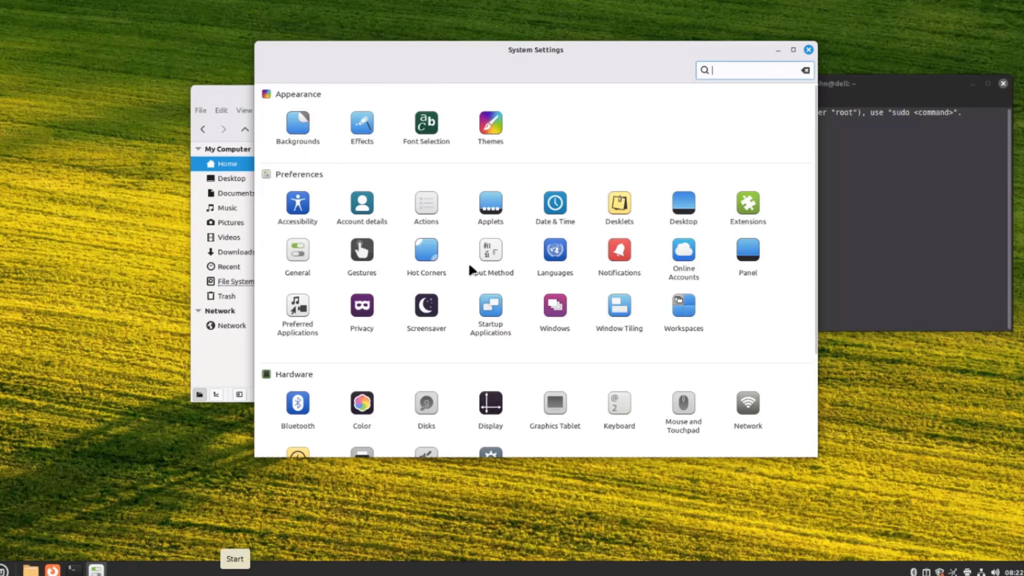
{"action": "scroll", "coordinate": [531, 308], "scroll_direction": "down", "scroll_amount": 3}
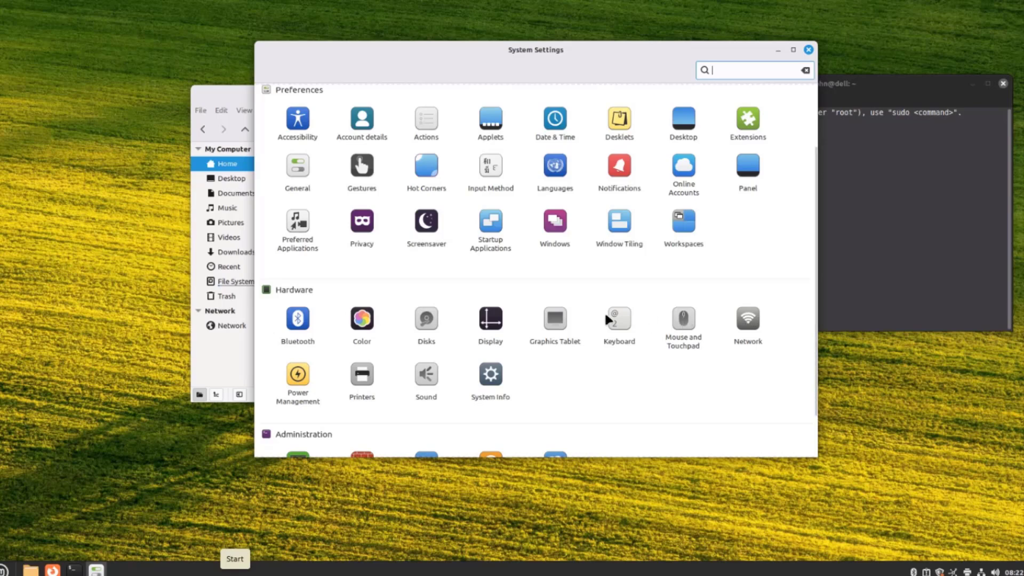
{"action": "scroll", "coordinate": [458, 294], "scroll_direction": "down", "scroll_amount": 1}
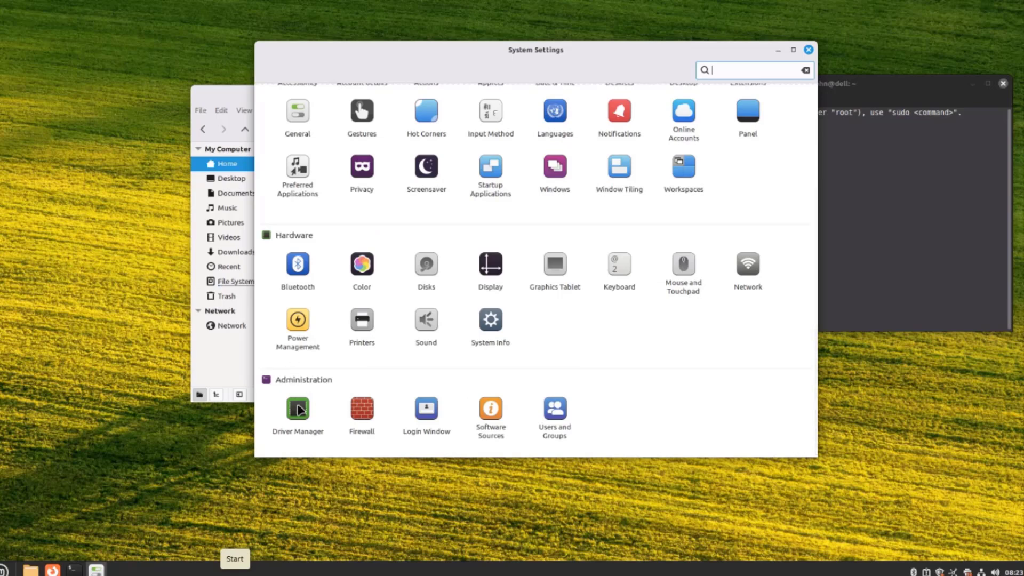
{"action": "left_click", "coordinate": [371, 430]}
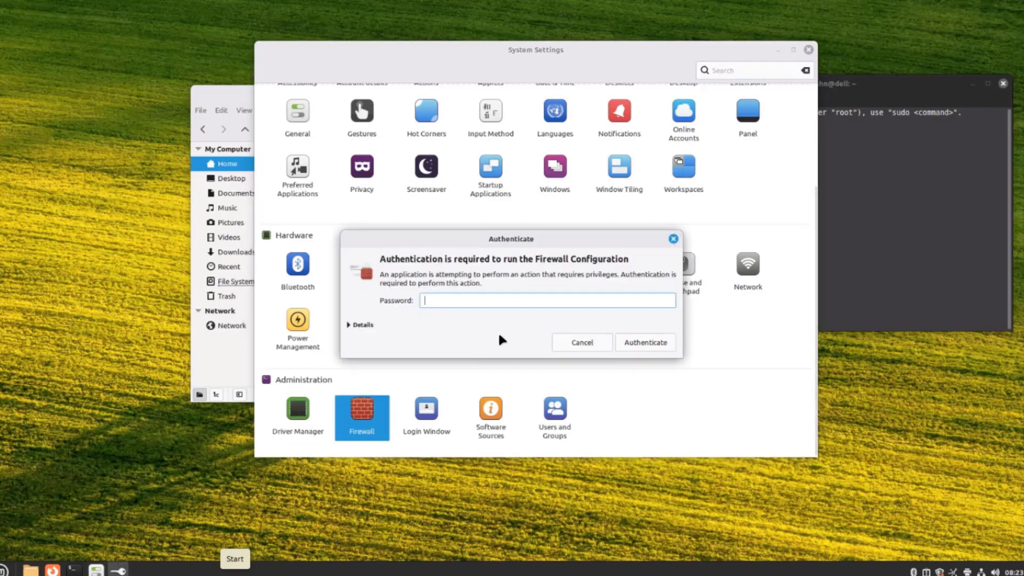
- Authenticate and review the firewall's Getting Started, Rules, Report and Log pages
{"action": "key", "text": "Return"}
{"action": "left_click", "coordinate": [401, 238]}
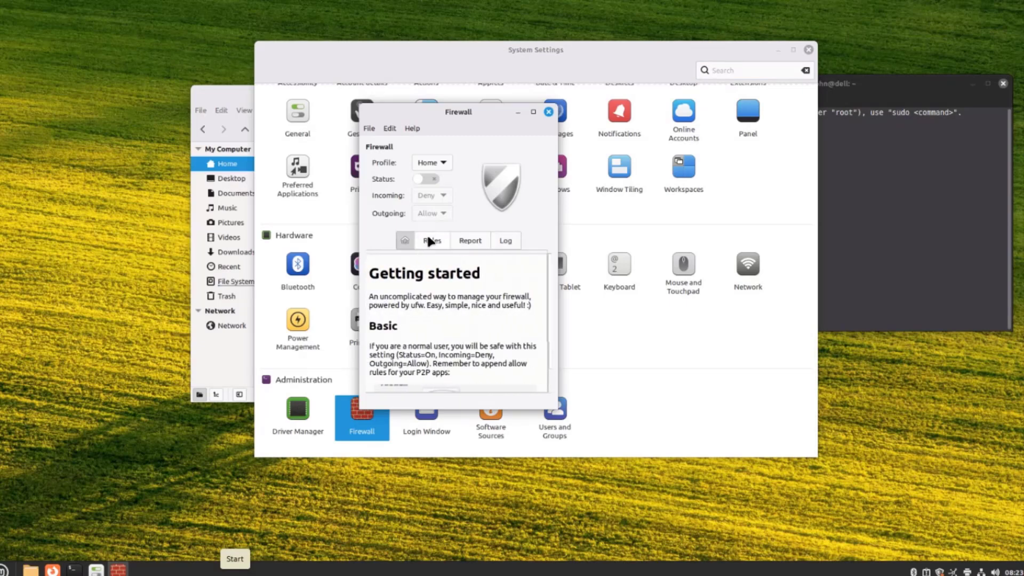
{"action": "left_click", "coordinate": [424, 239]}
{"action": "left_click", "coordinate": [463, 240]}
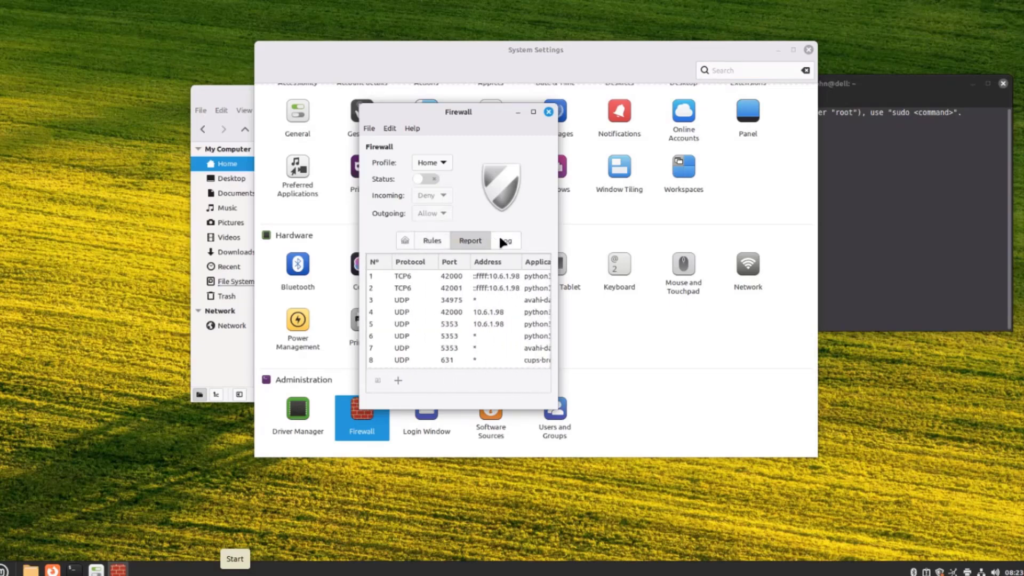
{"action": "left_click", "coordinate": [506, 241]}
- Keep the Home firewall profile selected and look through the File menu options
{"action": "left_click", "coordinate": [435, 162]}
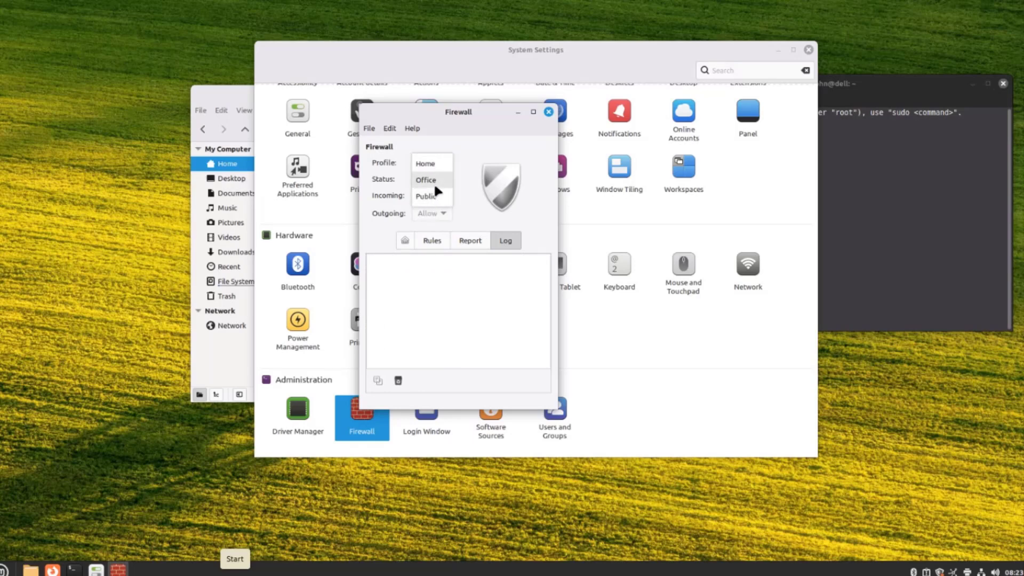
{"action": "left_click", "coordinate": [438, 164]}
{"action": "left_click", "coordinate": [368, 129]}
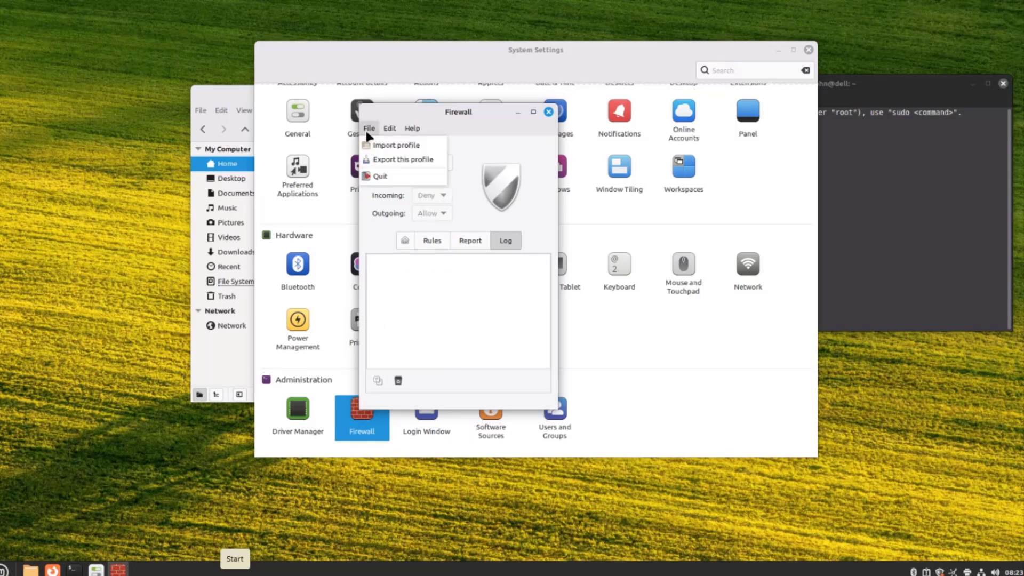
{"action": "mouse_move", "coordinate": [386, 129]}
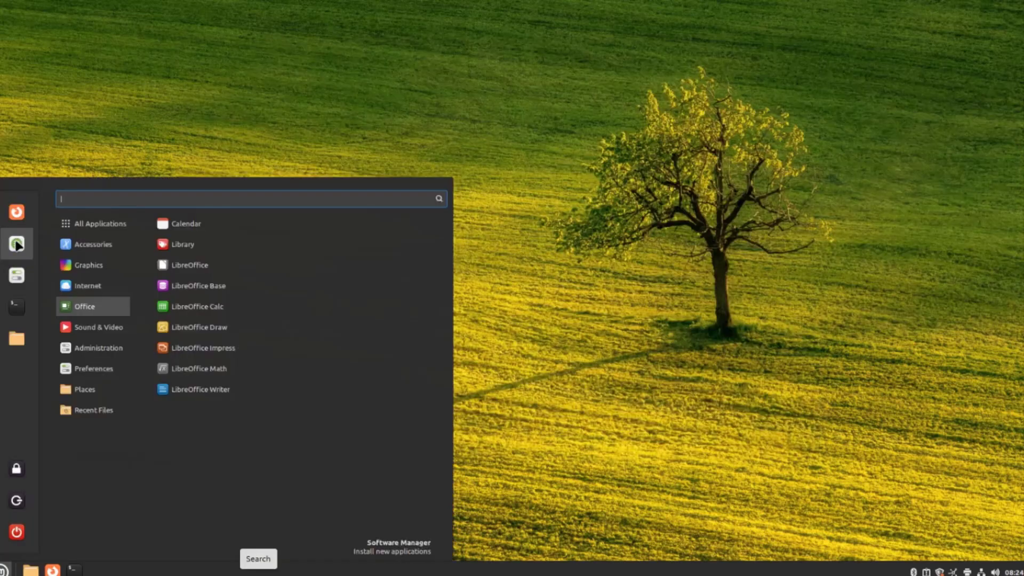
- Launch Software Manager, scroll through Featured and Top Rated apps, and return to the top
{"action": "left_click", "coordinate": [17, 244]}
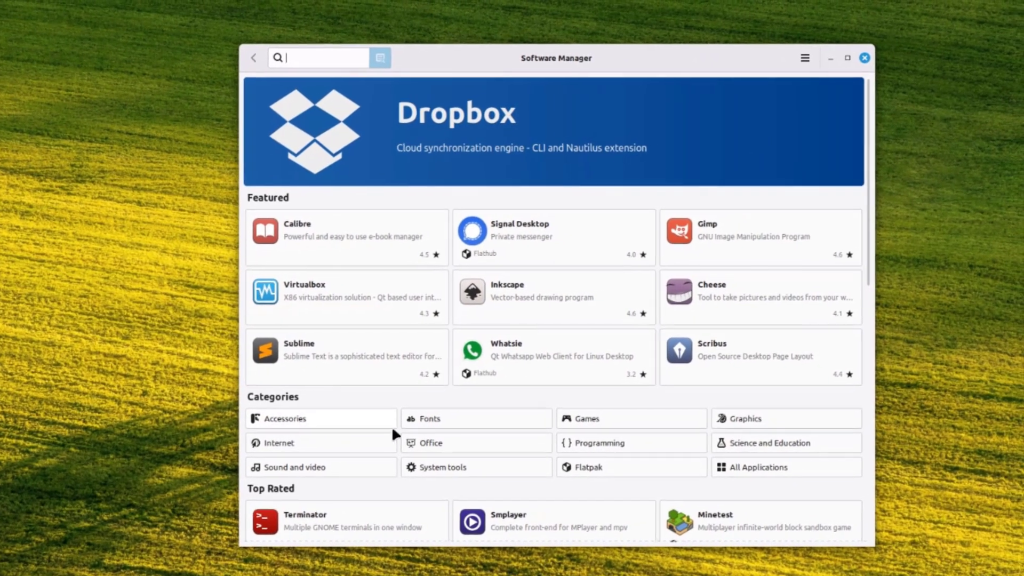
{"action": "scroll", "coordinate": [702, 439], "scroll_direction": "down", "scroll_amount": 10}
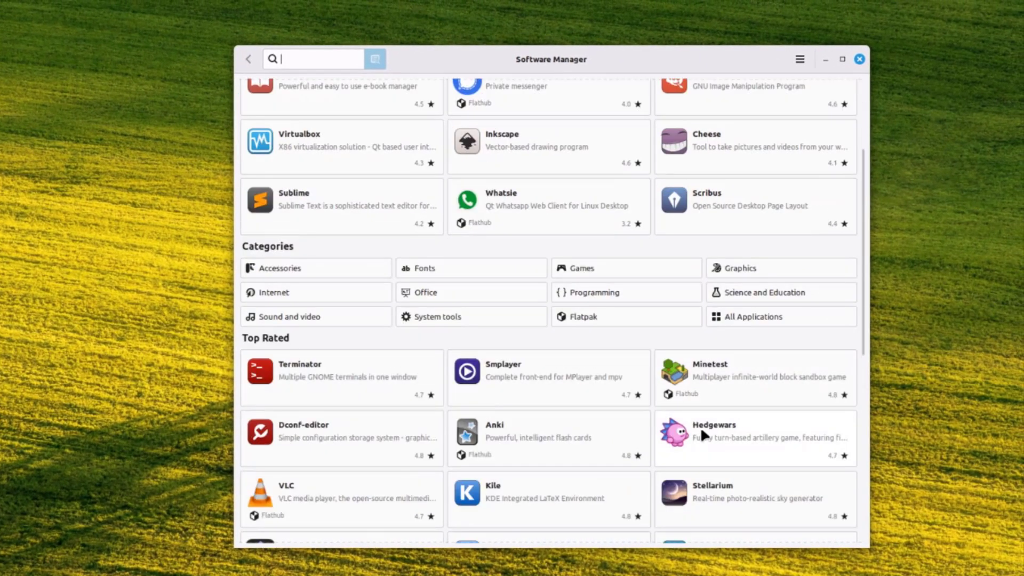
{"action": "scroll", "coordinate": [728, 342], "scroll_direction": "down", "scroll_amount": 2}
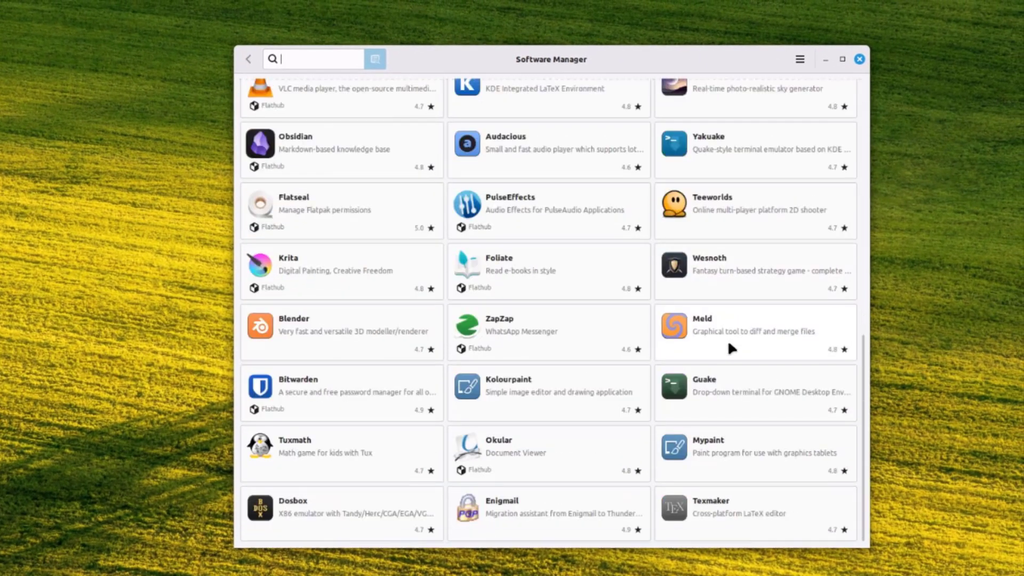
{"action": "scroll", "coordinate": [740, 347], "scroll_direction": "up", "scroll_amount": 6}
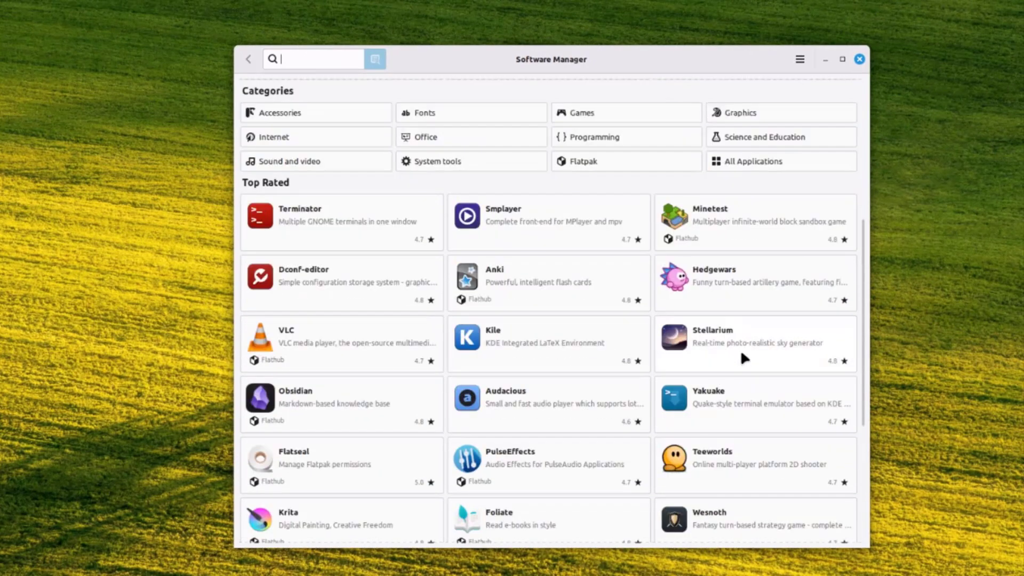
{"action": "scroll", "coordinate": [744, 361], "scroll_direction": "up", "scroll_amount": 2}
{"action": "scroll", "coordinate": [745, 362], "scroll_direction": "up", "scroll_amount": 2}
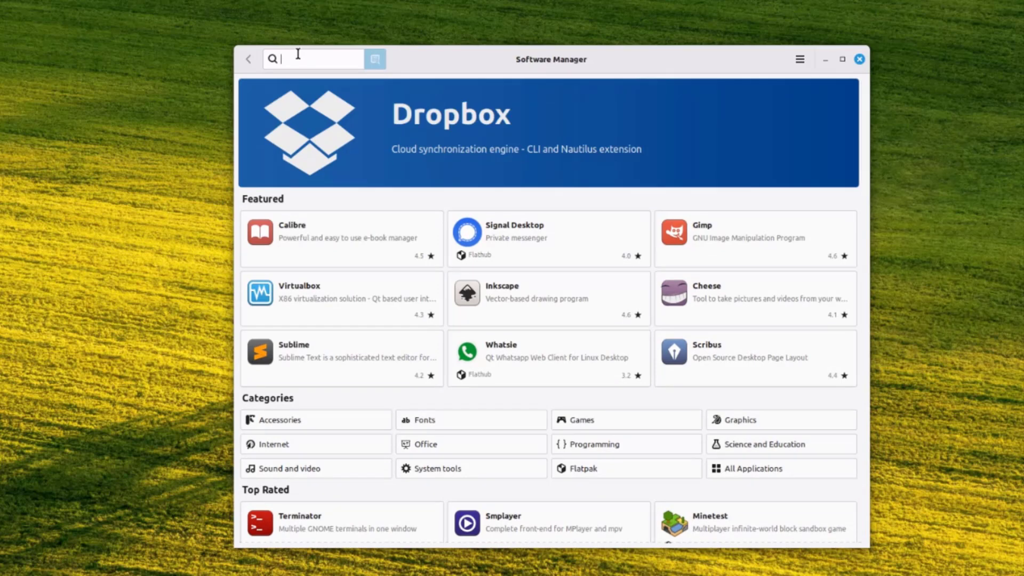
- Search 'chrom' and install Google Chrome, accepting the additional Flatpak software
{"action": "type", "text": "chrome"}
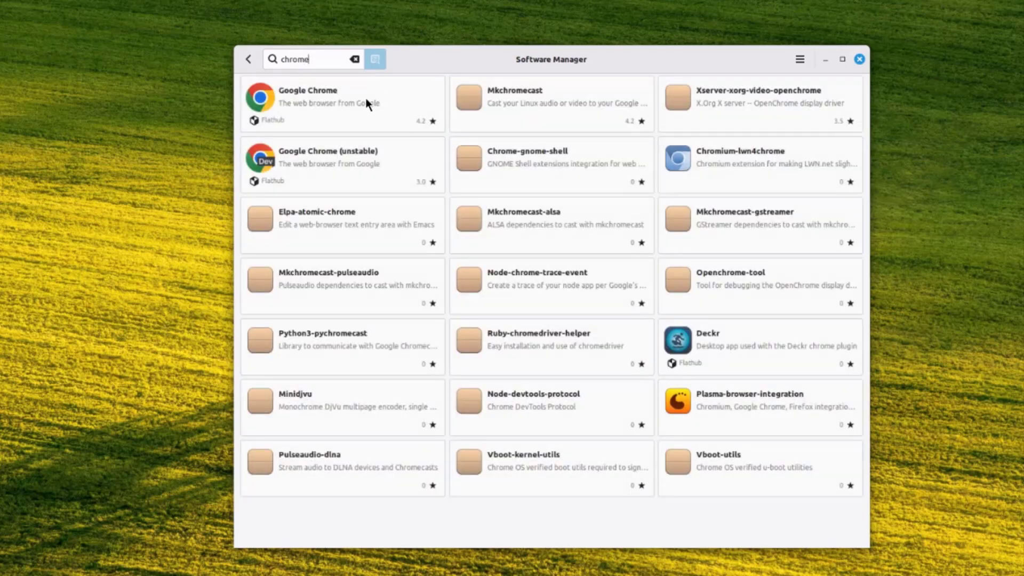
{"action": "left_click", "coordinate": [309, 102]}
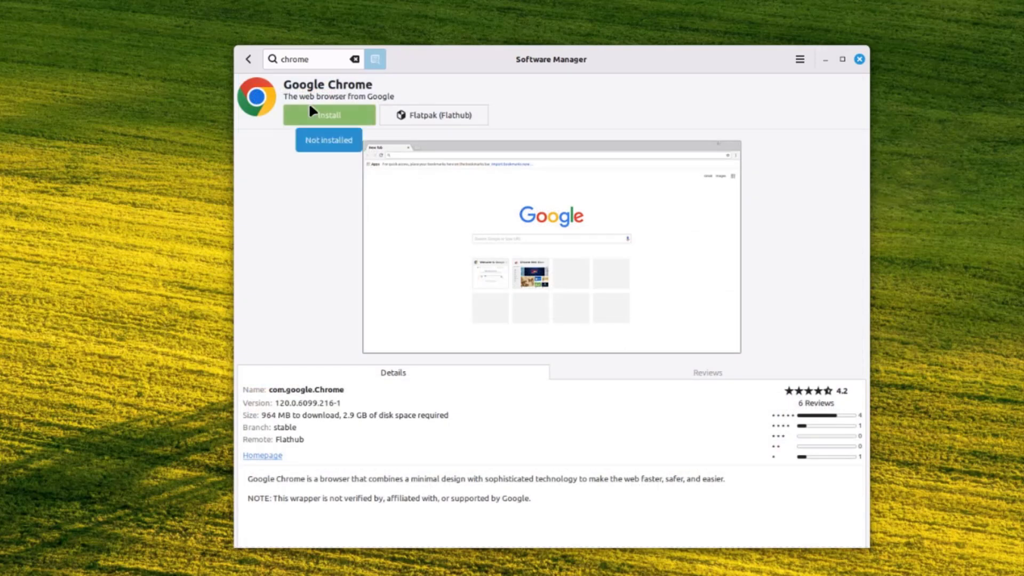
{"action": "left_click", "coordinate": [330, 119]}
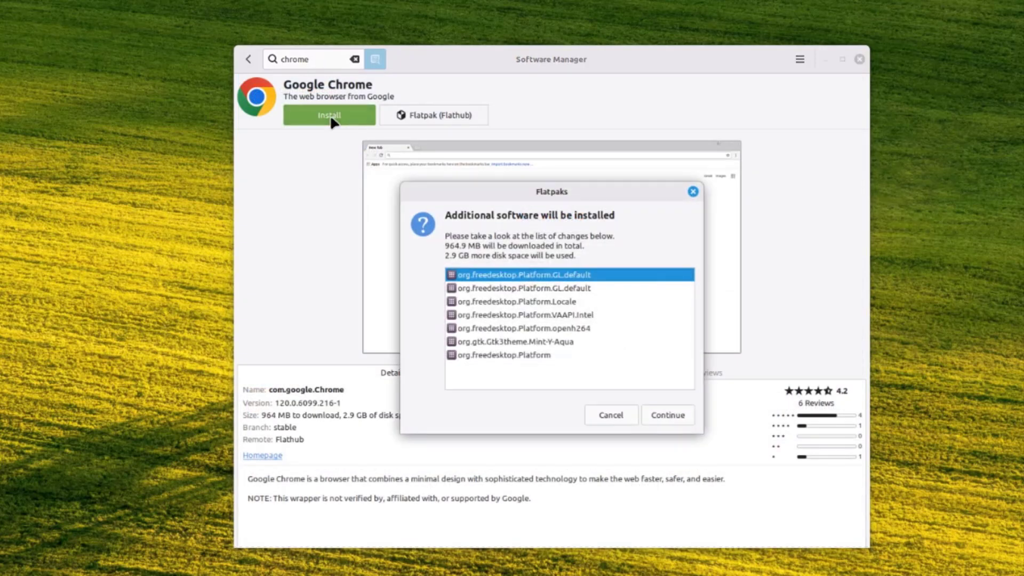
{"action": "left_click", "coordinate": [667, 415]}
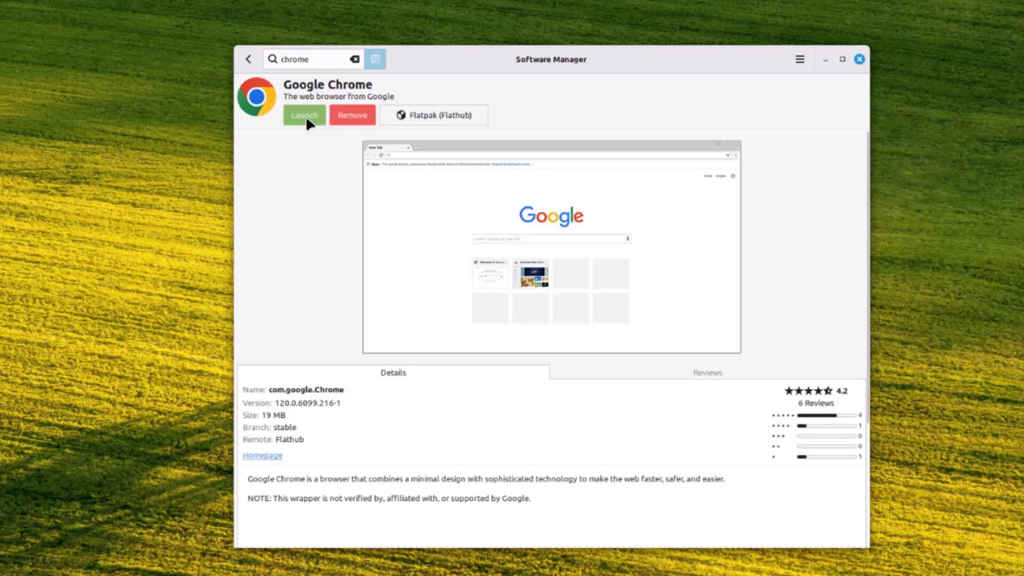
- Launch Google Chrome once, dismiss its welcome and sign-in pages, and close the browser
{"action": "left_click", "coordinate": [305, 115]}
{"action": "left_click", "coordinate": [583, 339]}
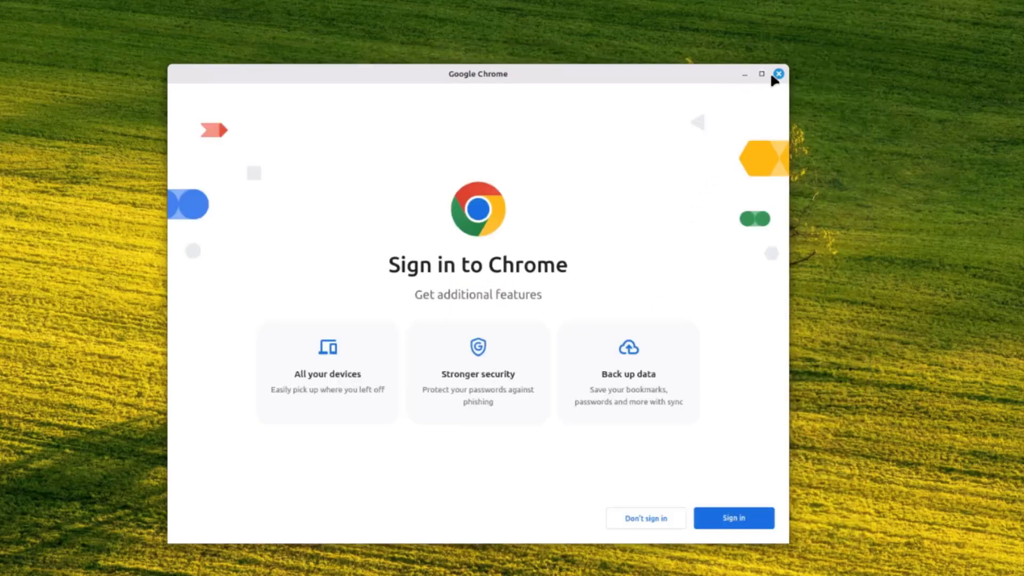
{"action": "left_click", "coordinate": [774, 75]}
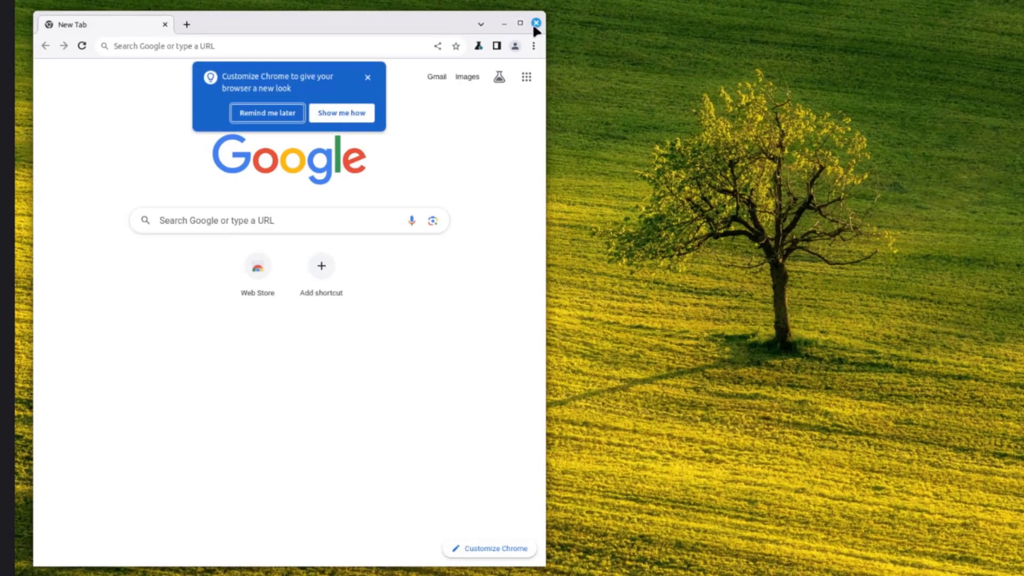
{"action": "left_click", "coordinate": [536, 23]}
{"action": "key", "text": "super"}
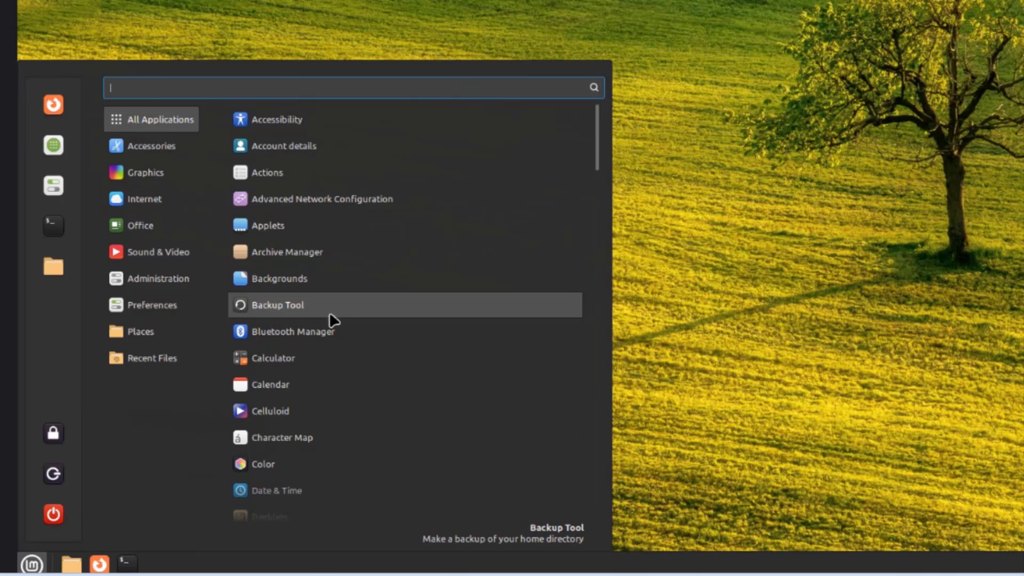
- Open Calculator from the application menu
{"action": "scroll", "coordinate": [325, 320], "scroll_direction": "down", "scroll_amount": 2}
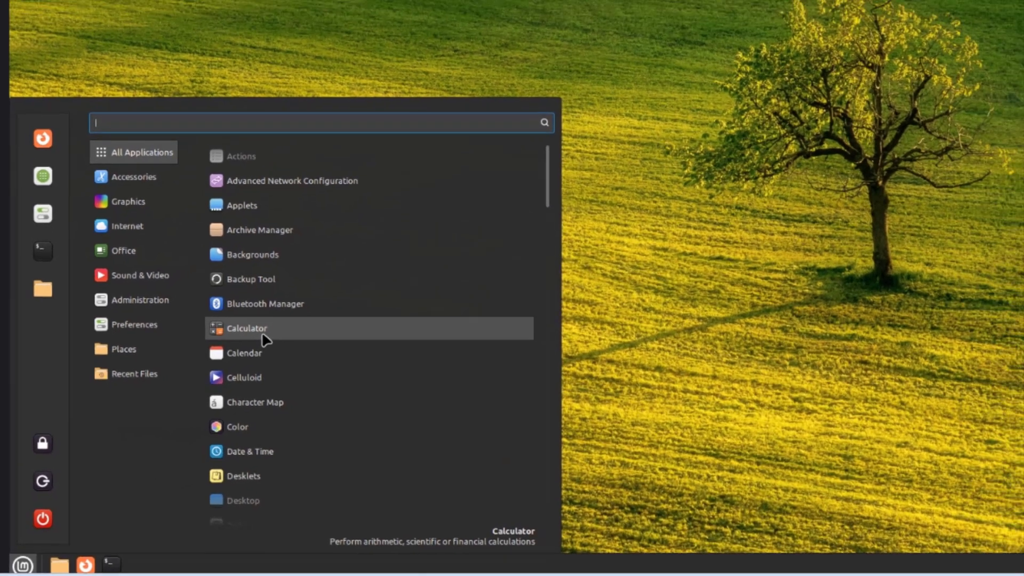
{"action": "left_click", "coordinate": [264, 331]}
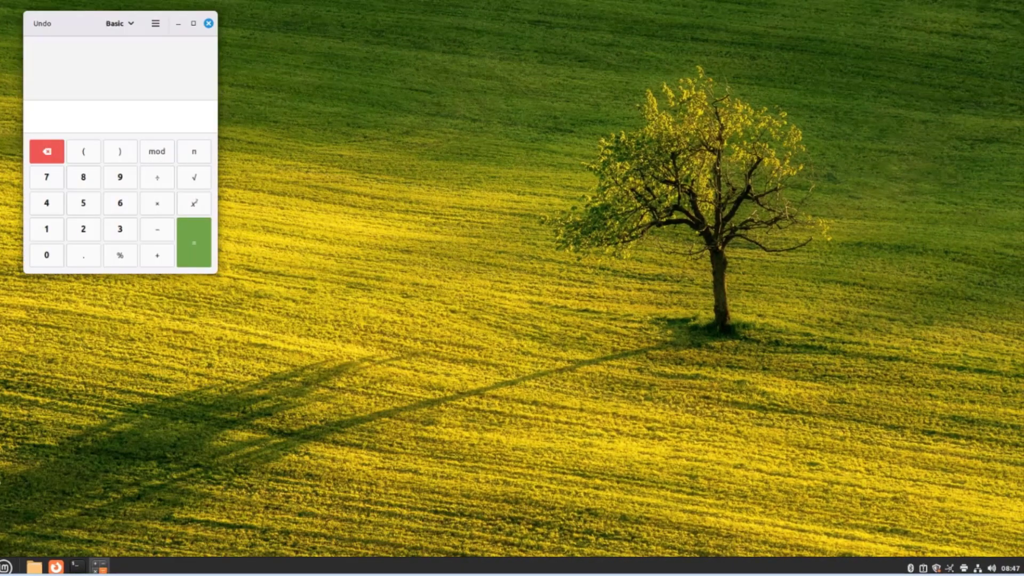
{"action": "key", "text": "super"}
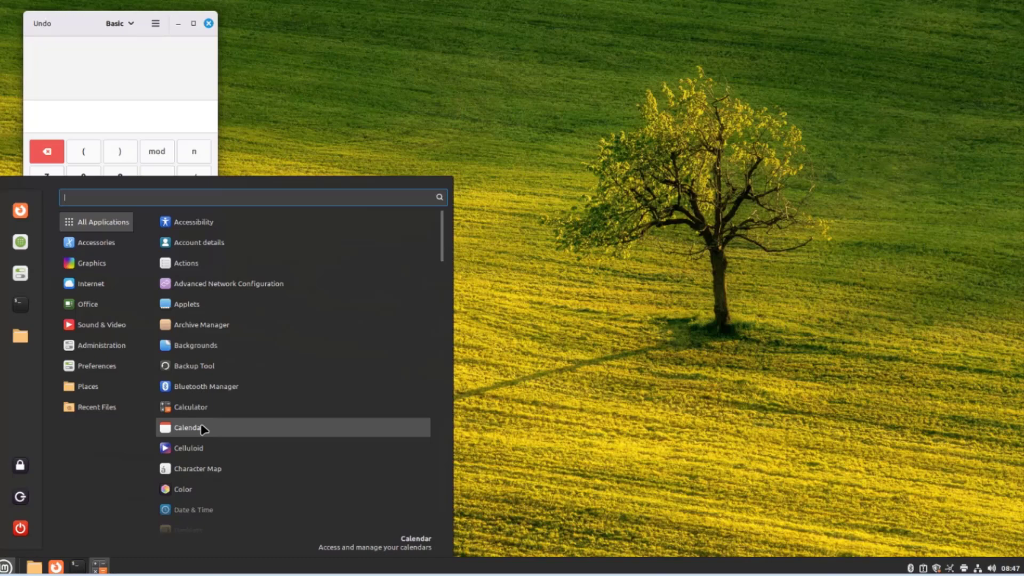
- Open Calendar, dismiss a new-event popover, and switch between week, month and year views
{"action": "left_click", "coordinate": [204, 430]}
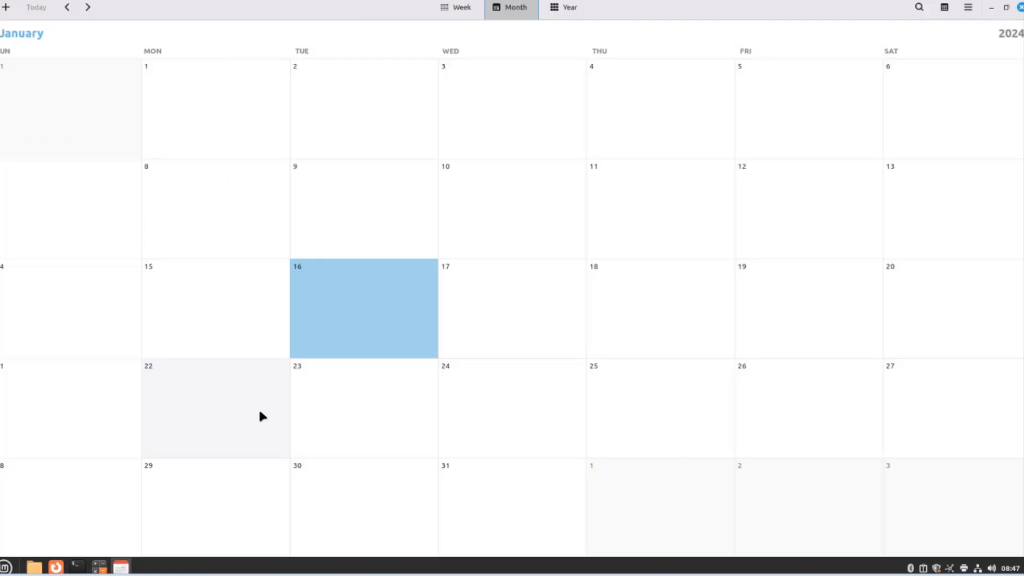
{"action": "left_click", "coordinate": [619, 191]}
{"action": "left_click", "coordinate": [486, 101]}
{"action": "left_click", "coordinate": [454, 8]}
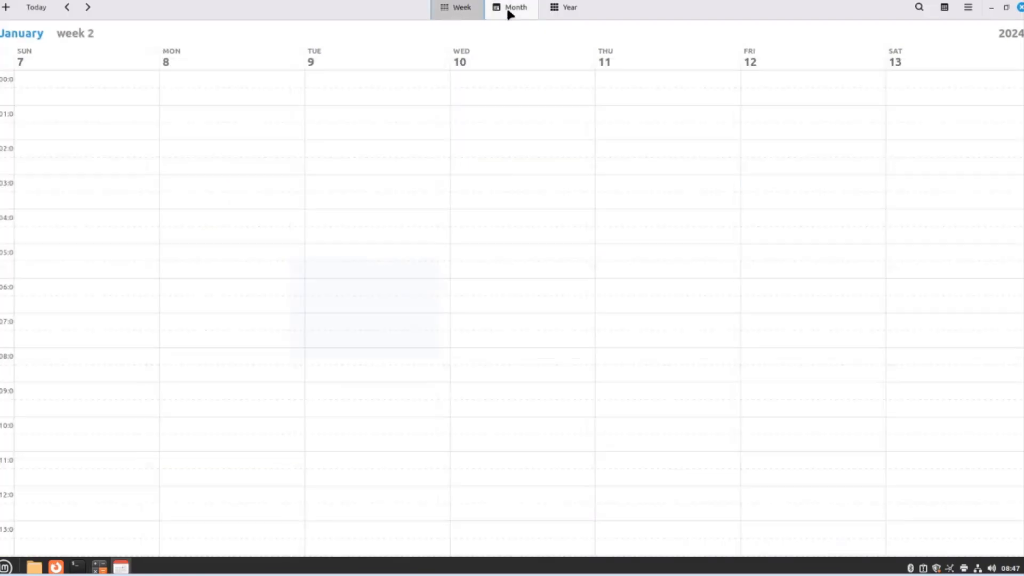
{"action": "left_click", "coordinate": [524, 8]}
{"action": "left_click", "coordinate": [570, 7]}
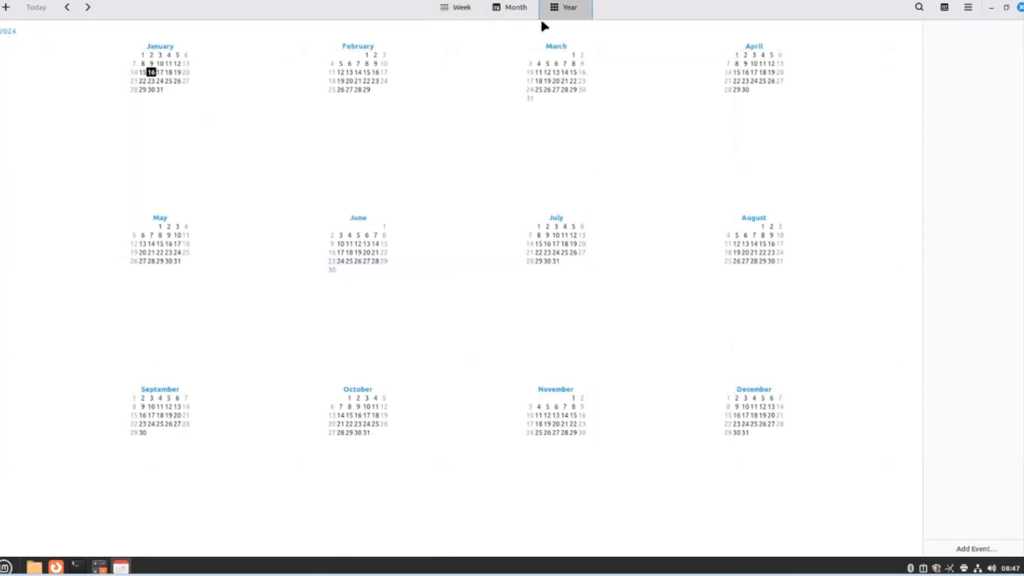
{"action": "left_click", "coordinate": [452, 7]}
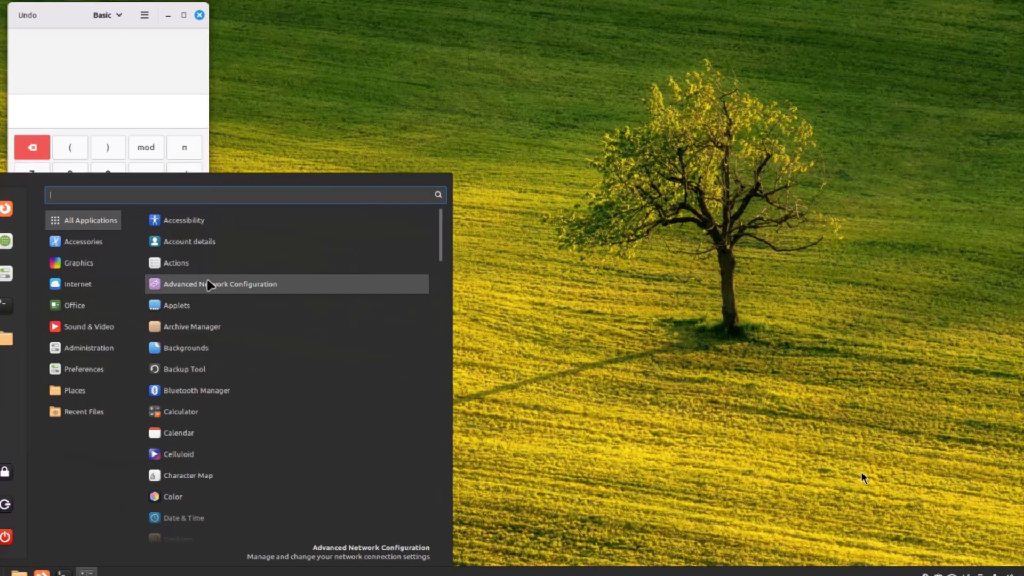
{"action": "left_click", "coordinate": [218, 284]}
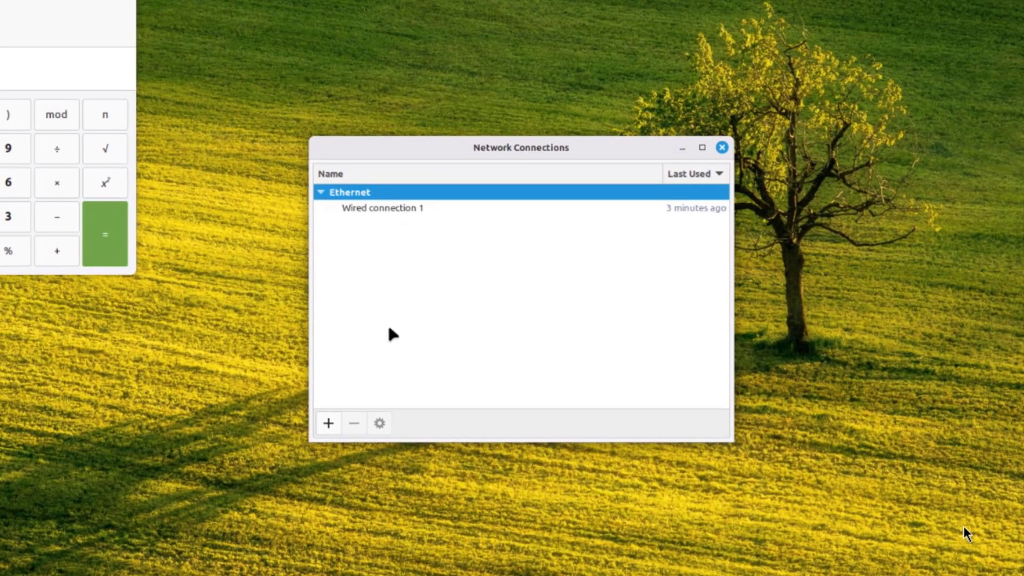
{"action": "left_click", "coordinate": [328, 423]}
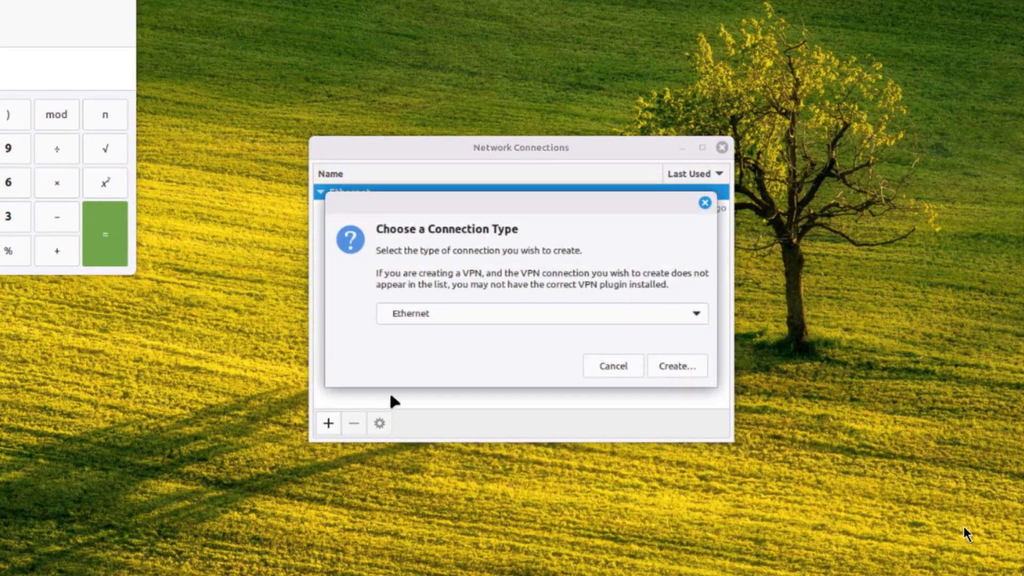
{"action": "left_click", "coordinate": [613, 364]}
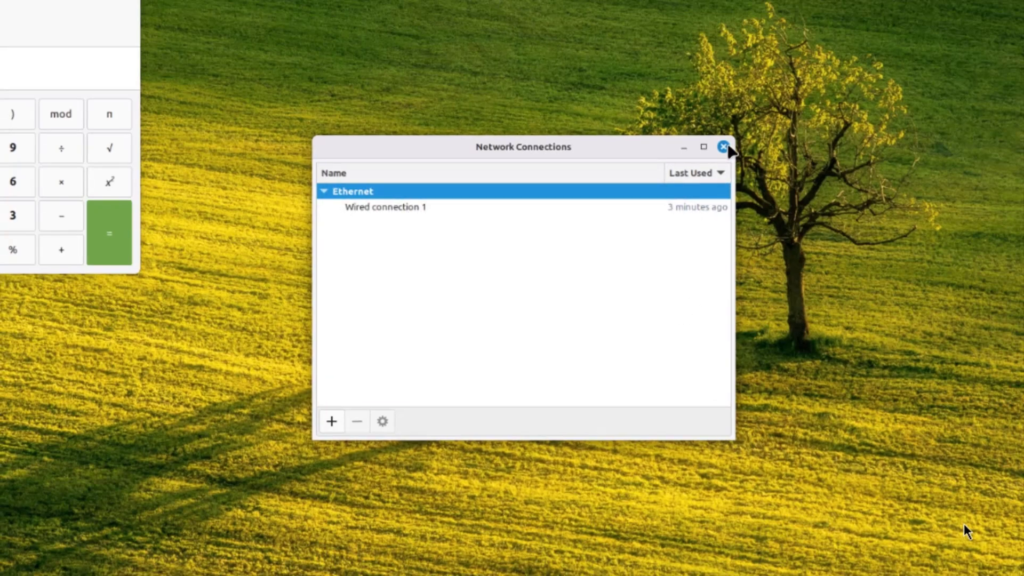
{"action": "left_click", "coordinate": [723, 148]}
{"action": "key", "text": "super"}
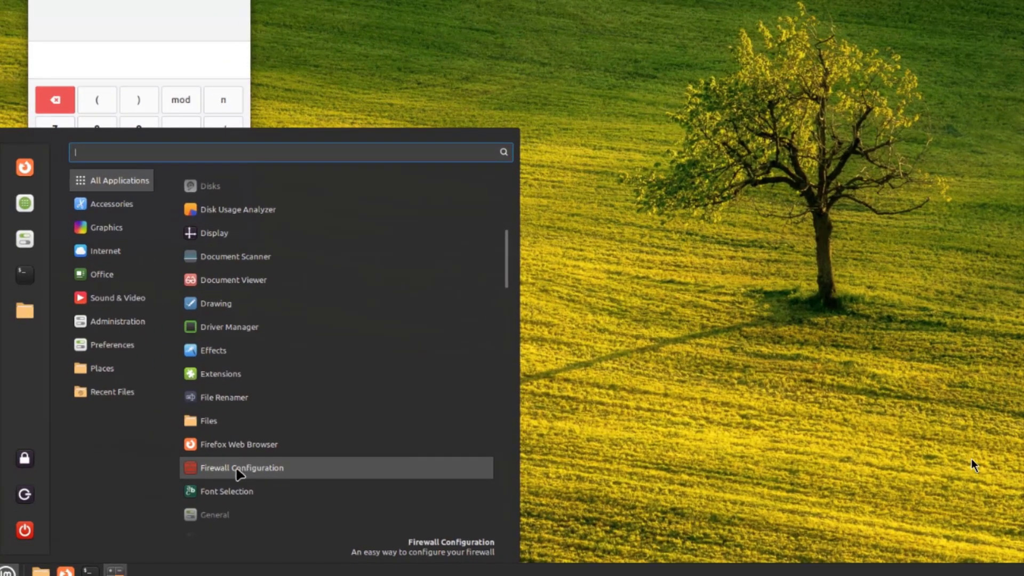
- Relaunch Firewall Configuration, enter the account password, and review its Rules, Report and Log tabs
{"action": "left_click", "coordinate": [237, 471]}
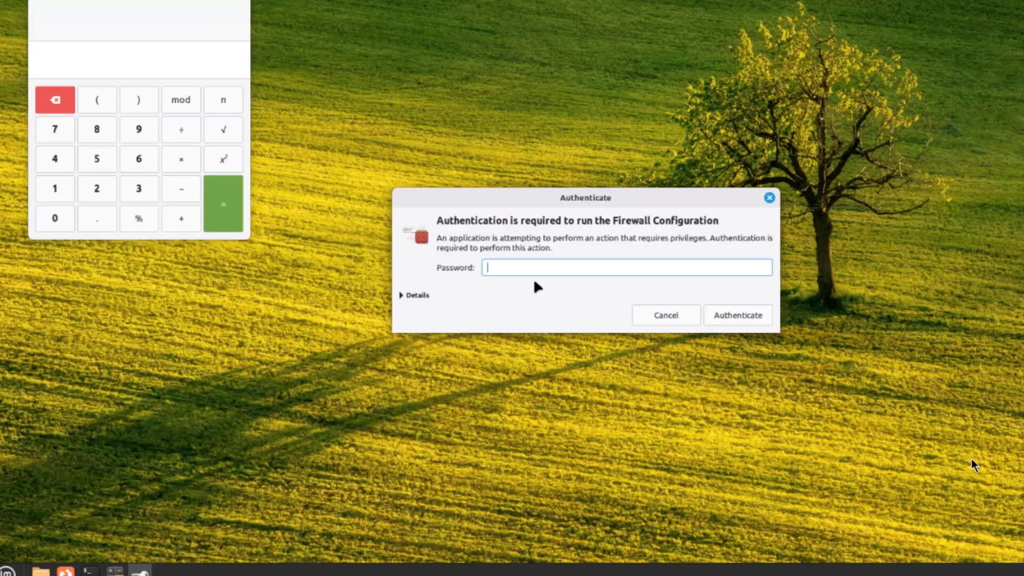
{"action": "type", "text": "•••"}
{"action": "key", "text": "Return"}
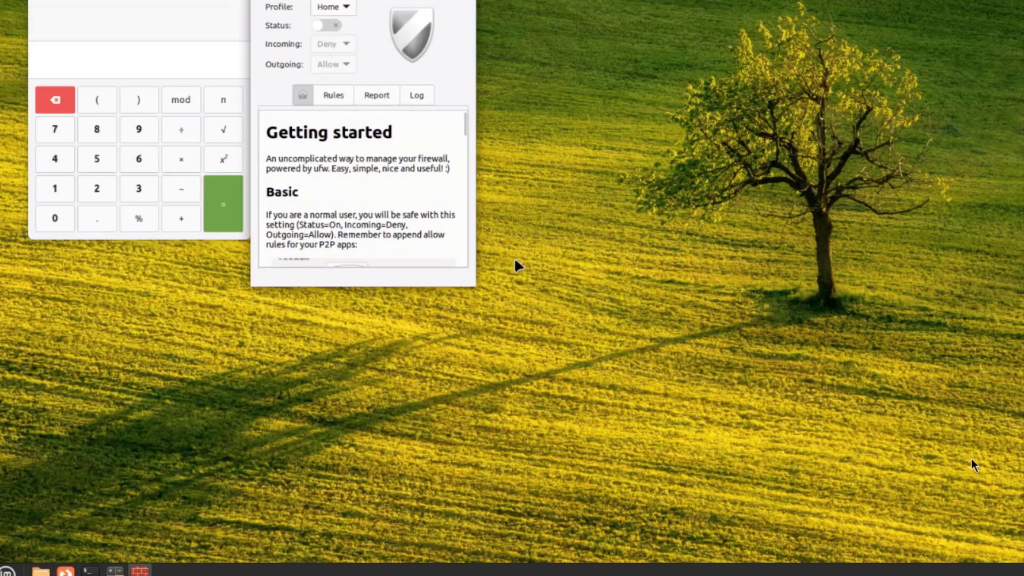
{"action": "left_click", "coordinate": [410, 179]}
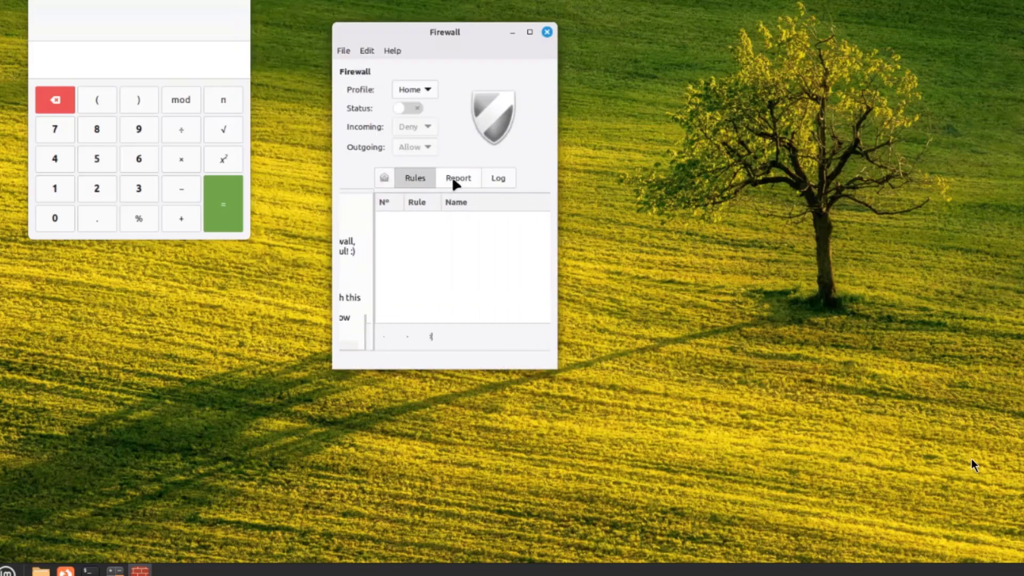
{"action": "left_click", "coordinate": [455, 181]}
{"action": "left_click", "coordinate": [498, 180]}
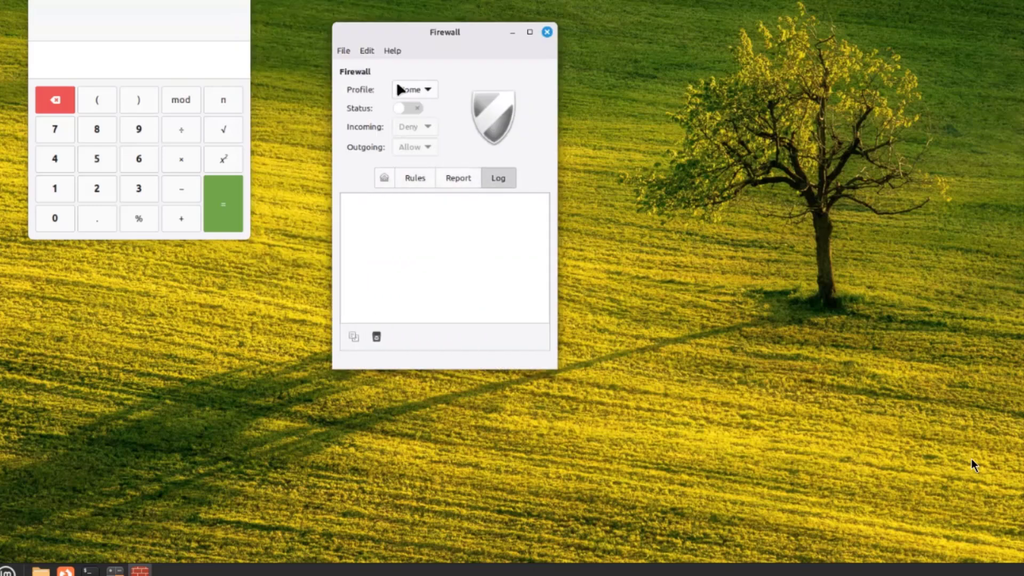
- Keep the Home profile, check the File menu's import and export options, then open the application menu
{"action": "left_click", "coordinate": [401, 89]}
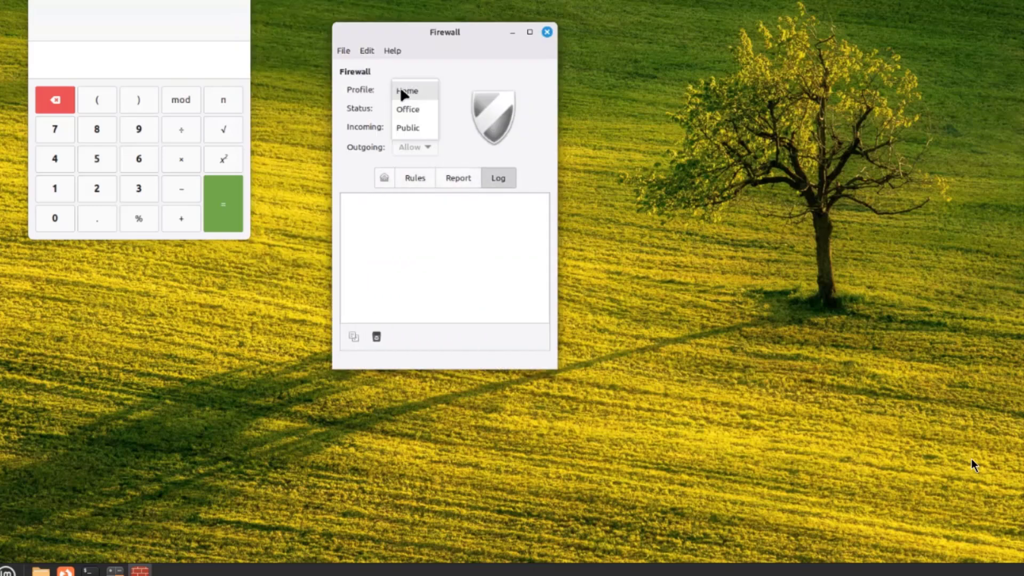
{"action": "left_click", "coordinate": [419, 65]}
{"action": "left_click", "coordinate": [343, 51]}
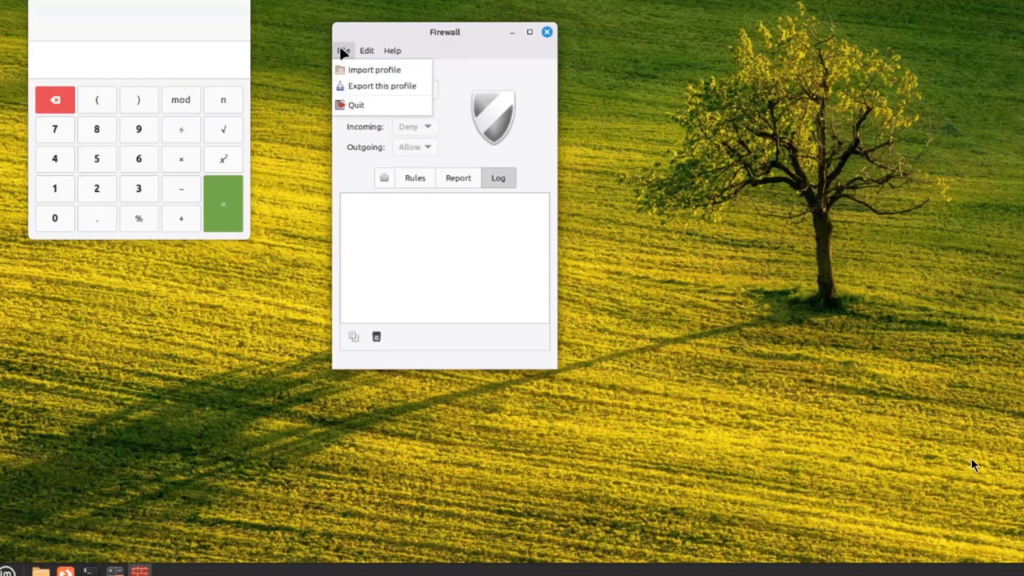
{"action": "mouse_move", "coordinate": [392, 51]}
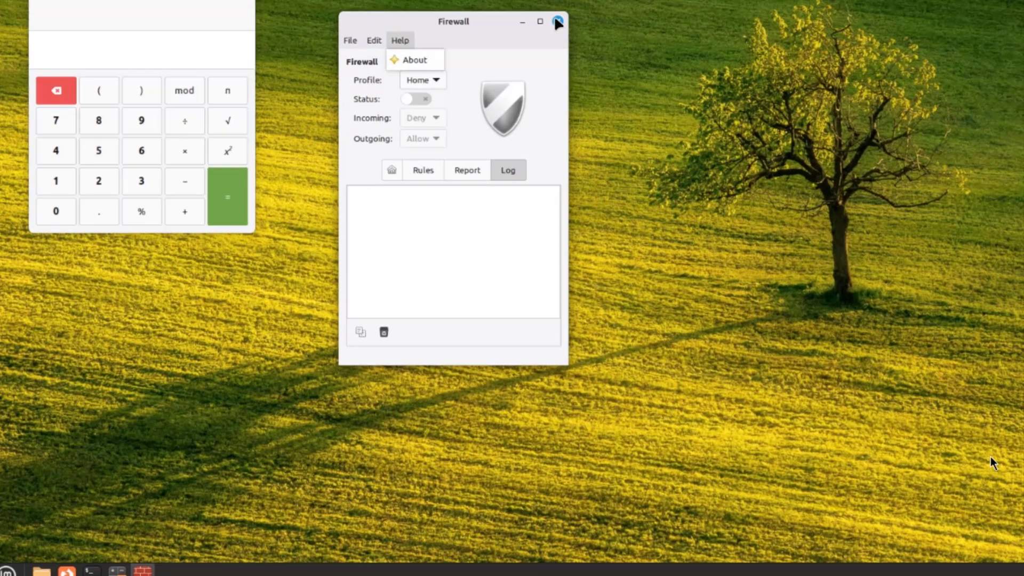
{"action": "key", "text": "super"}
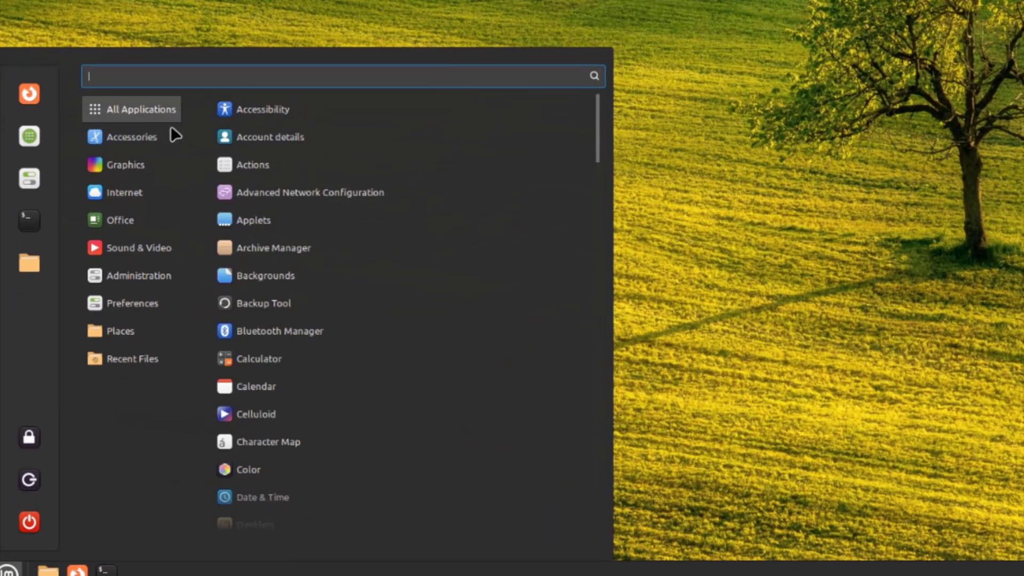
- Launch Hypnotix maximized and play the Bloomberg stream from TV Channels > USA
{"action": "scroll", "coordinate": [278, 350], "scroll_direction": "down", "scroll_amount": 5}
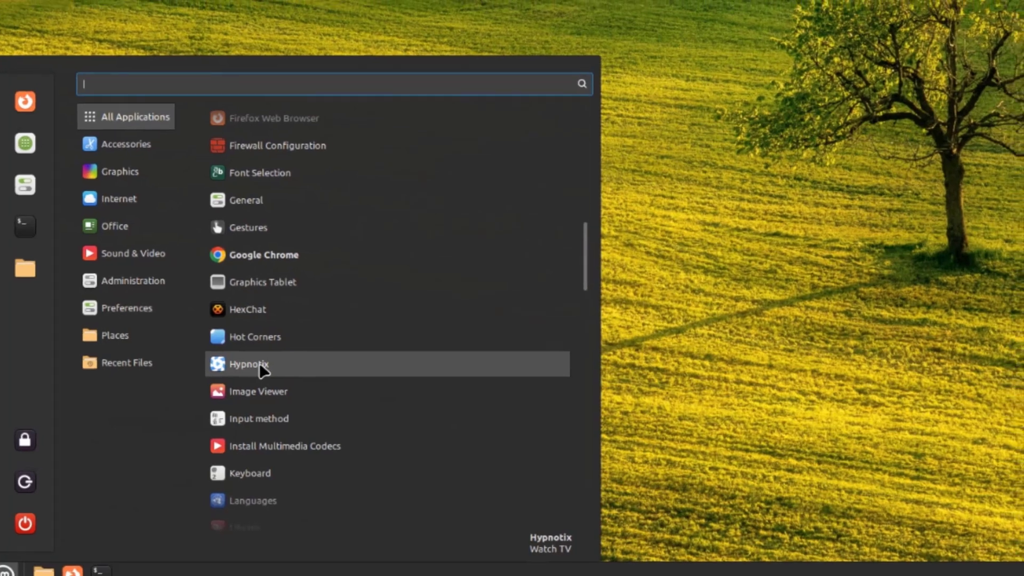
{"action": "left_click", "coordinate": [261, 364]}
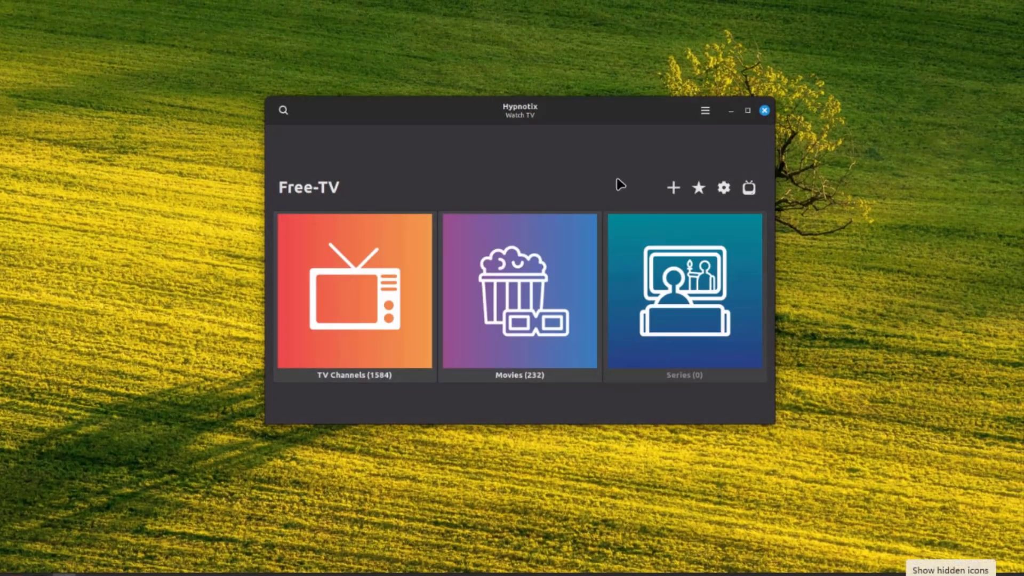
{"action": "left_click", "coordinate": [361, 303]}
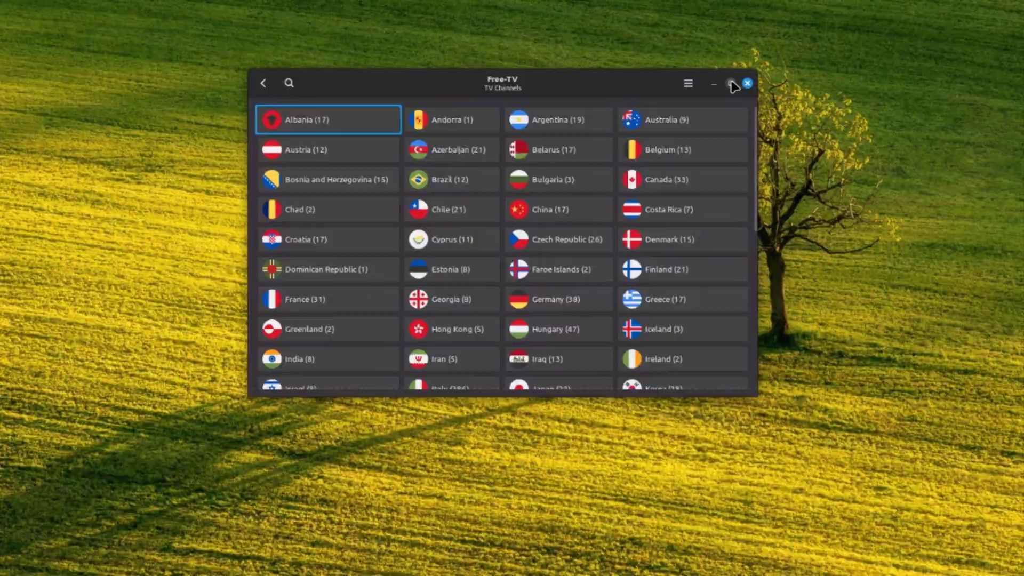
{"action": "left_click", "coordinate": [709, 71]}
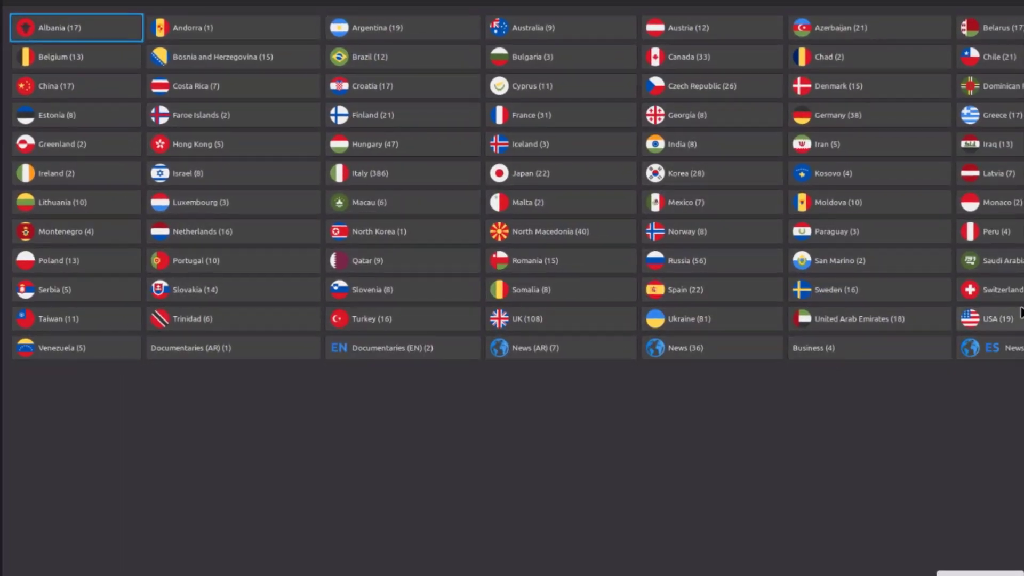
{"action": "left_click", "coordinate": [1003, 320]}
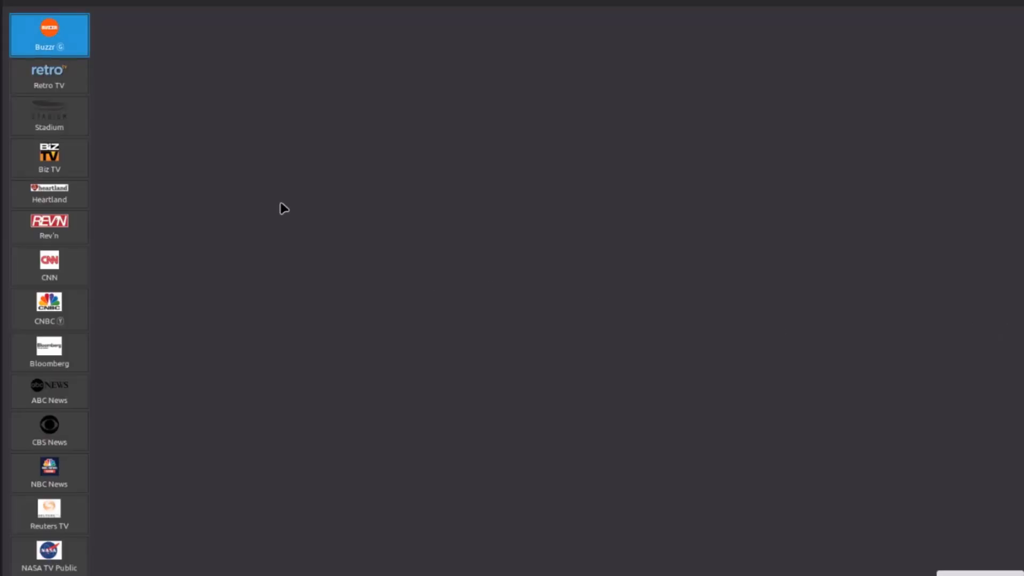
{"action": "scroll", "coordinate": [43, 394], "scroll_direction": "down", "scroll_amount": 5}
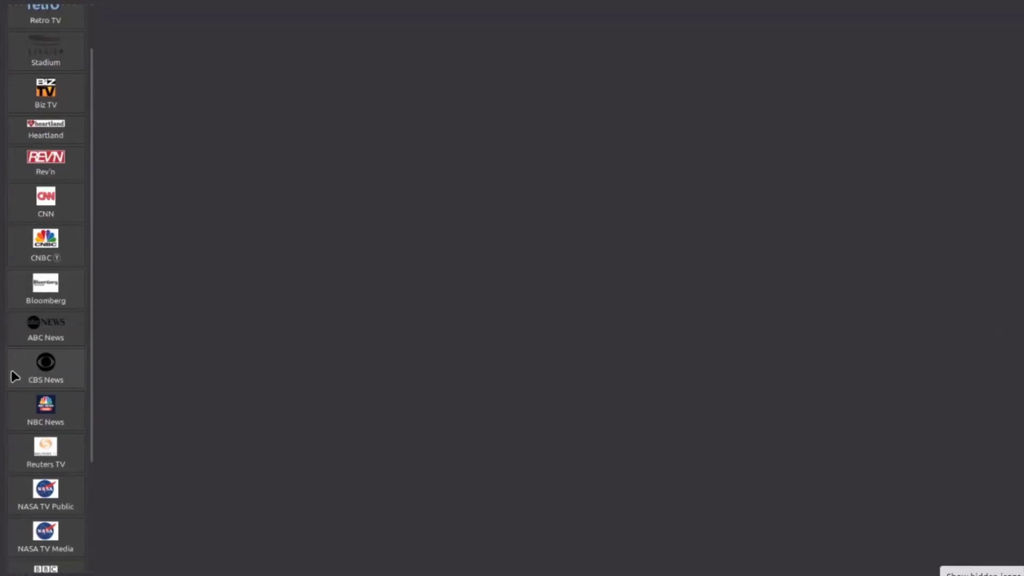
{"action": "scroll", "coordinate": [42, 395], "scroll_direction": "up", "scroll_amount": 5}
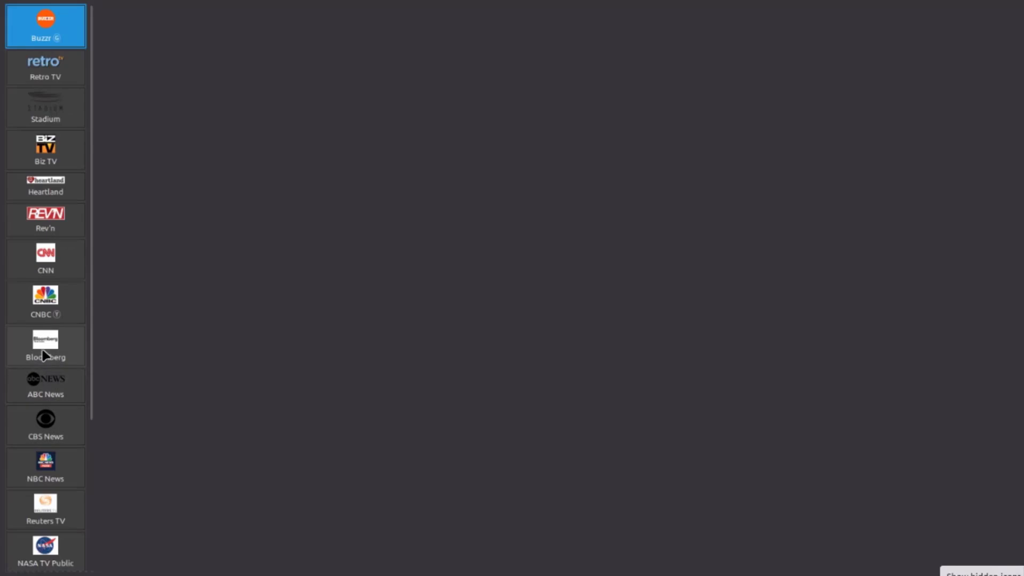
{"action": "left_click", "coordinate": [43, 336]}
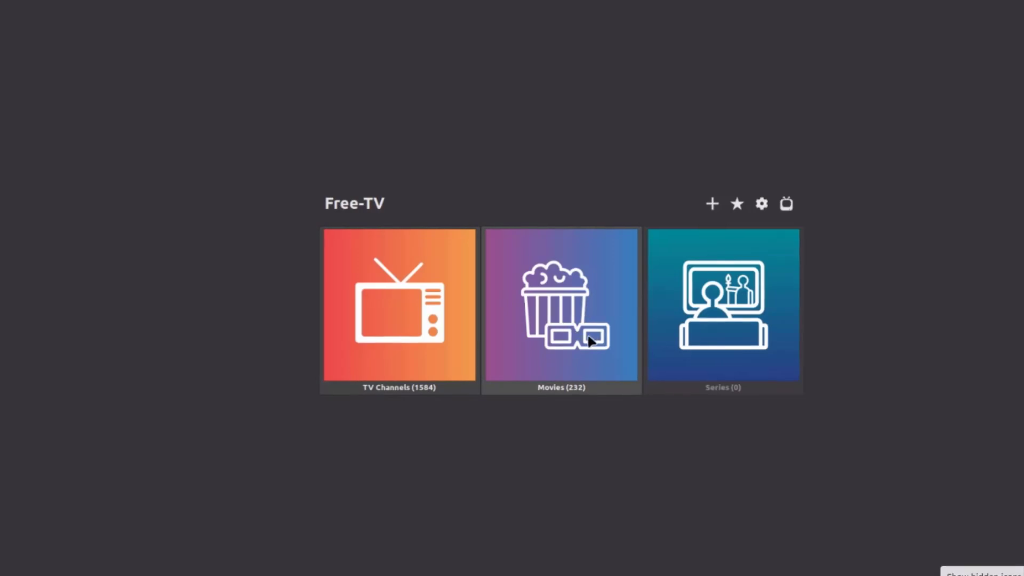
- Play Classic Movies from Movies > Movies (EN)
{"action": "left_click", "coordinate": [600, 335]}
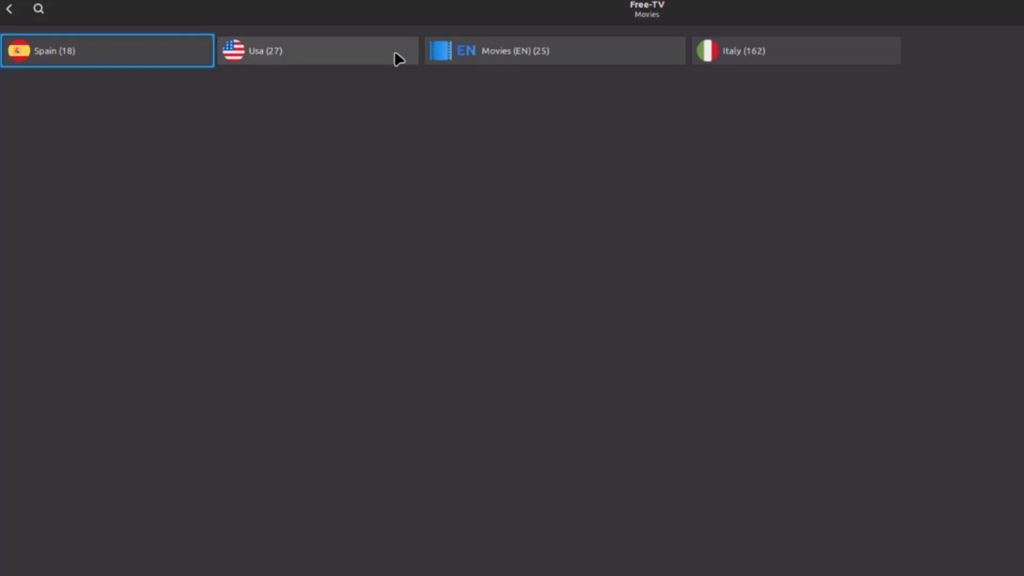
{"action": "left_click", "coordinate": [533, 45]}
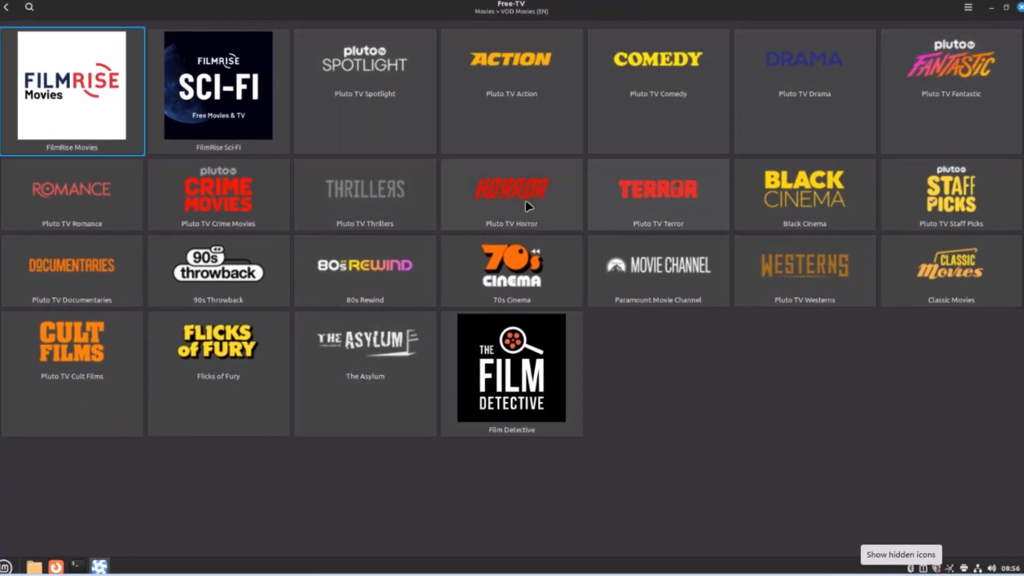
{"action": "left_click", "coordinate": [935, 264]}
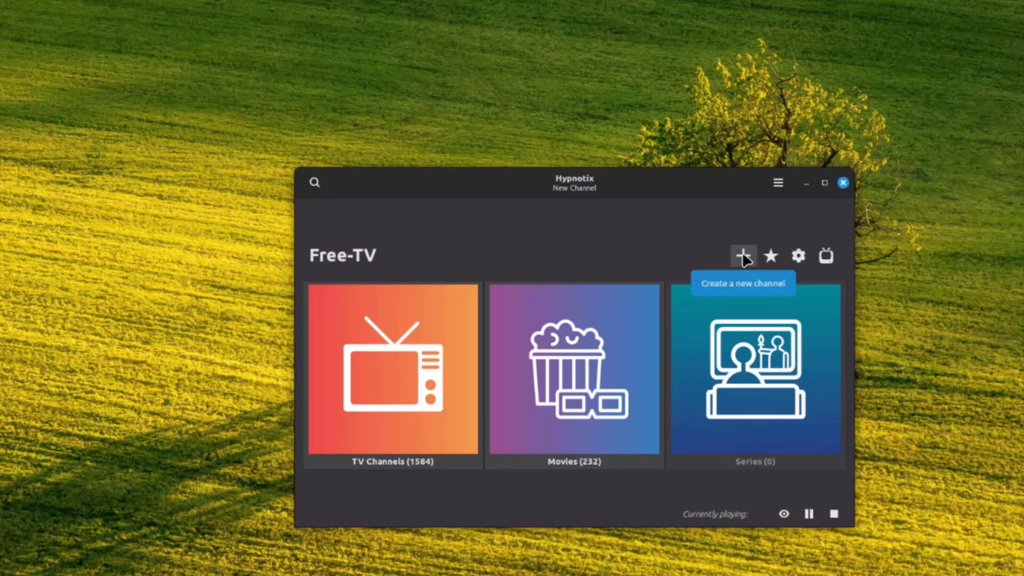
- Open the new-channel form, then review Preferences' Playback, Network and Youtube (yt-dlp 2023.12.30) tabs
{"action": "left_click", "coordinate": [743, 256]}
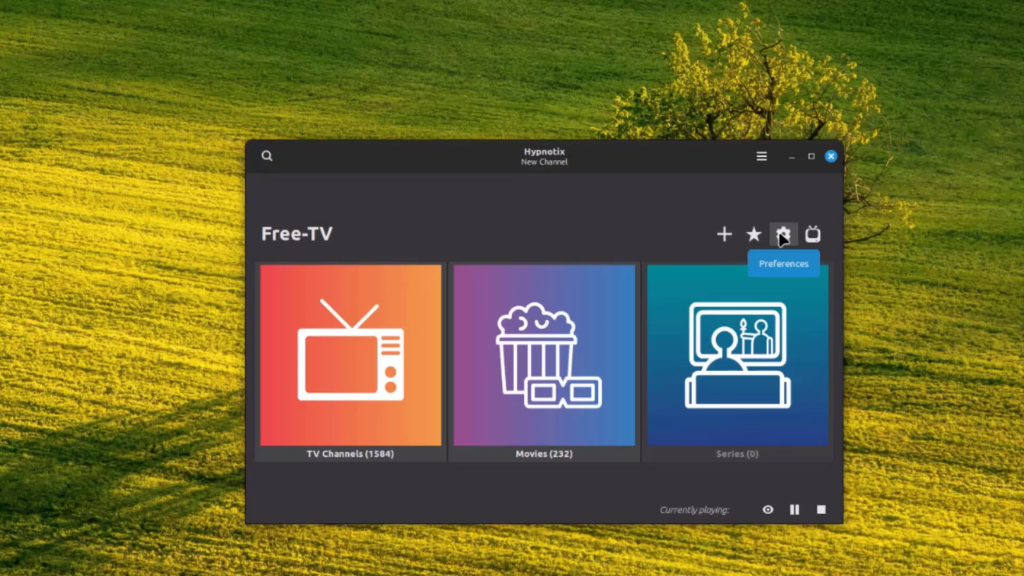
{"action": "left_click", "coordinate": [789, 235]}
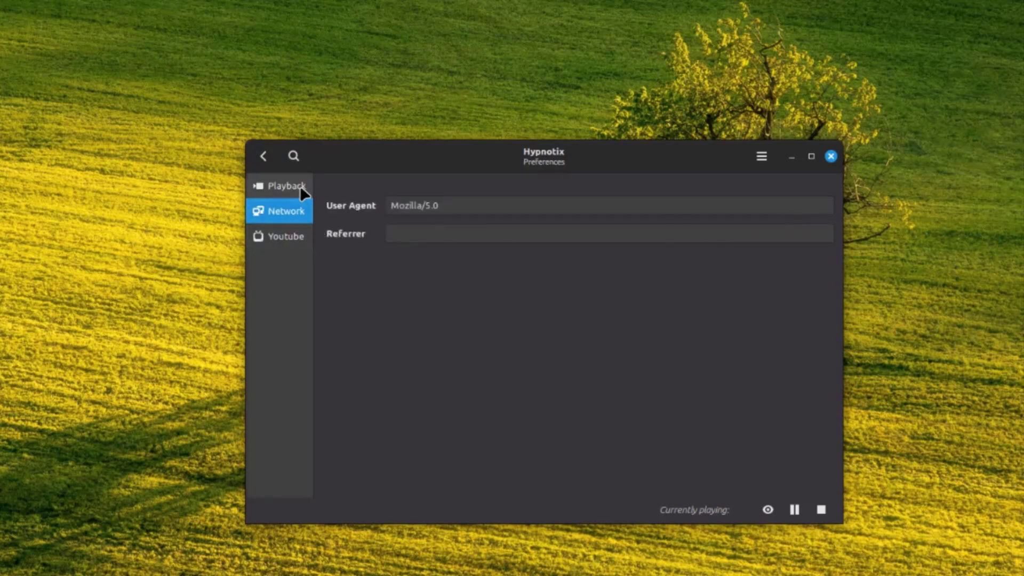
{"action": "left_click", "coordinate": [299, 185]}
{"action": "left_click", "coordinate": [293, 213]}
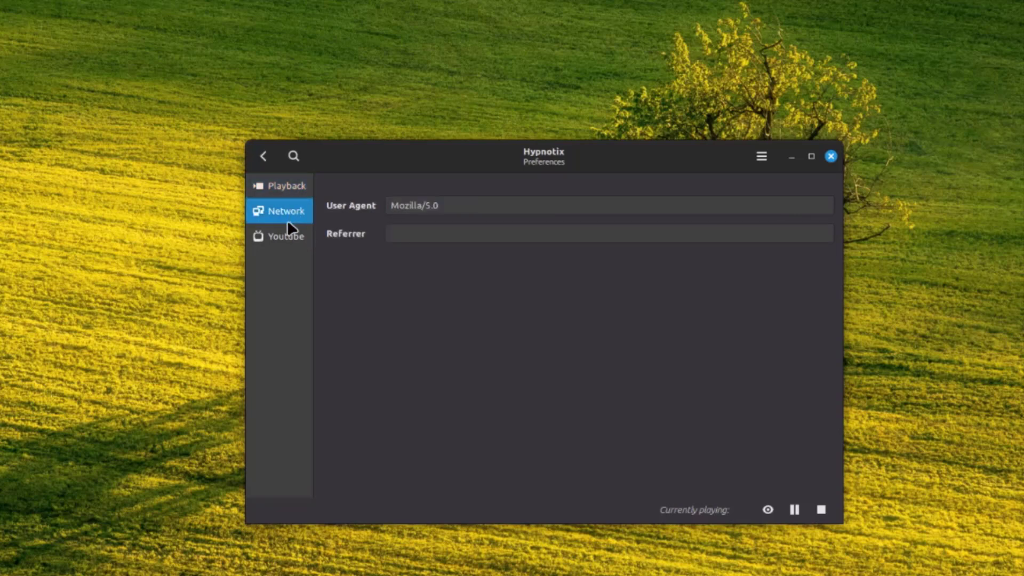
{"action": "left_click", "coordinate": [288, 237]}
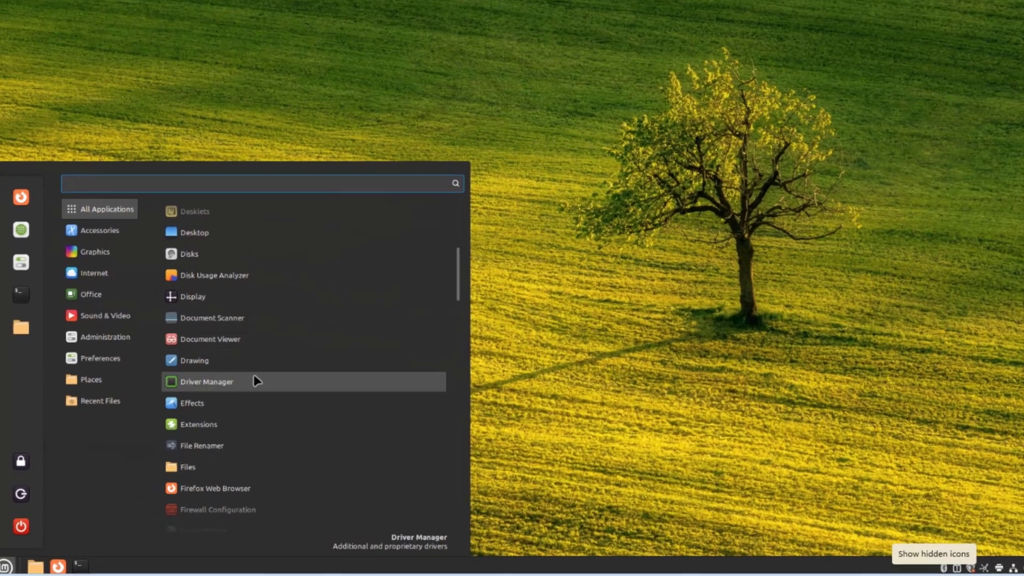
- Browse the Mint menu categories and open USB Image Writer
{"action": "scroll", "coordinate": [228, 443], "scroll_direction": "down", "scroll_amount": 8}
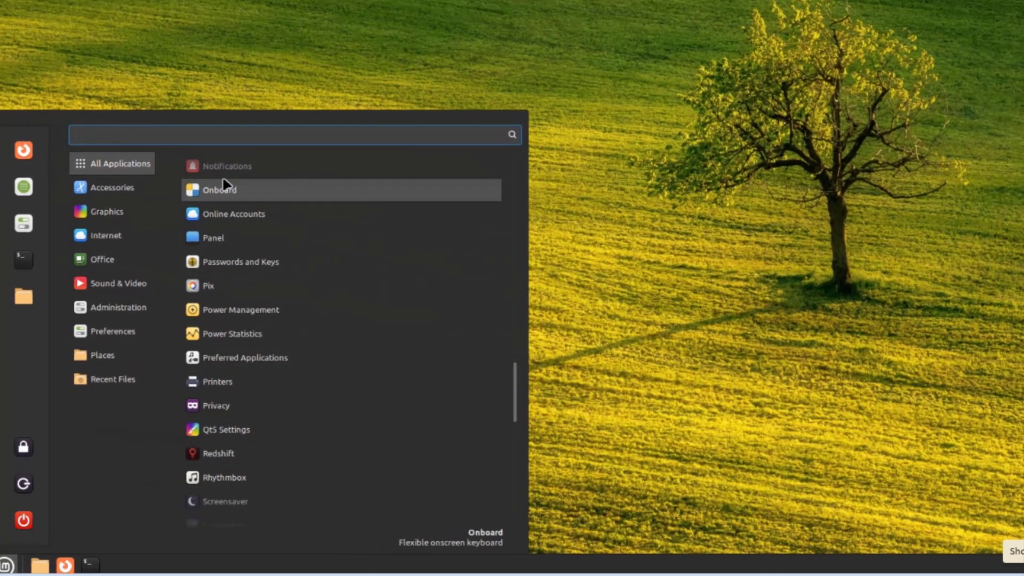
{"action": "scroll", "coordinate": [229, 171], "scroll_direction": "up", "scroll_amount": 3}
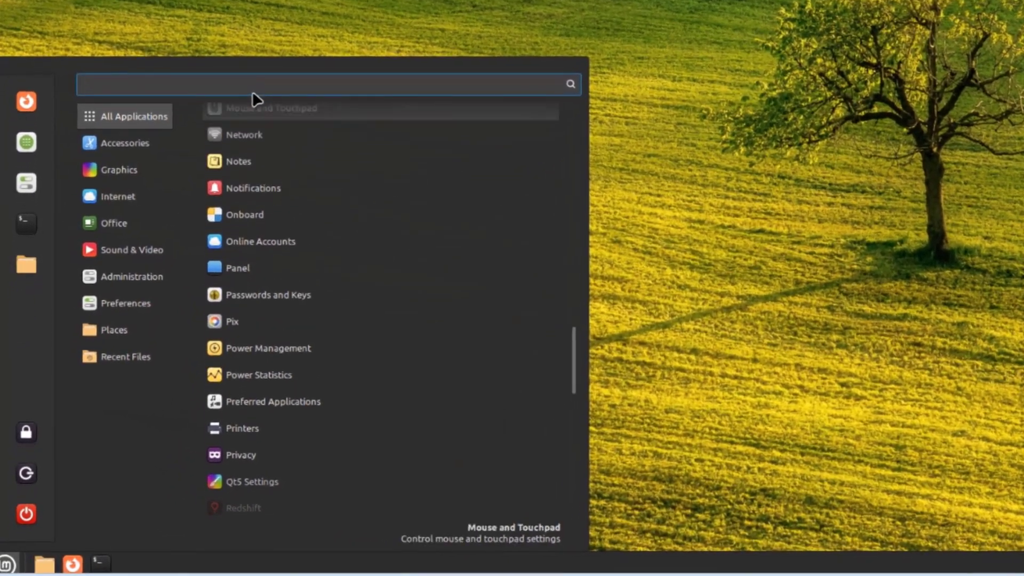
{"action": "scroll", "coordinate": [253, 96], "scroll_direction": "up", "scroll_amount": 5}
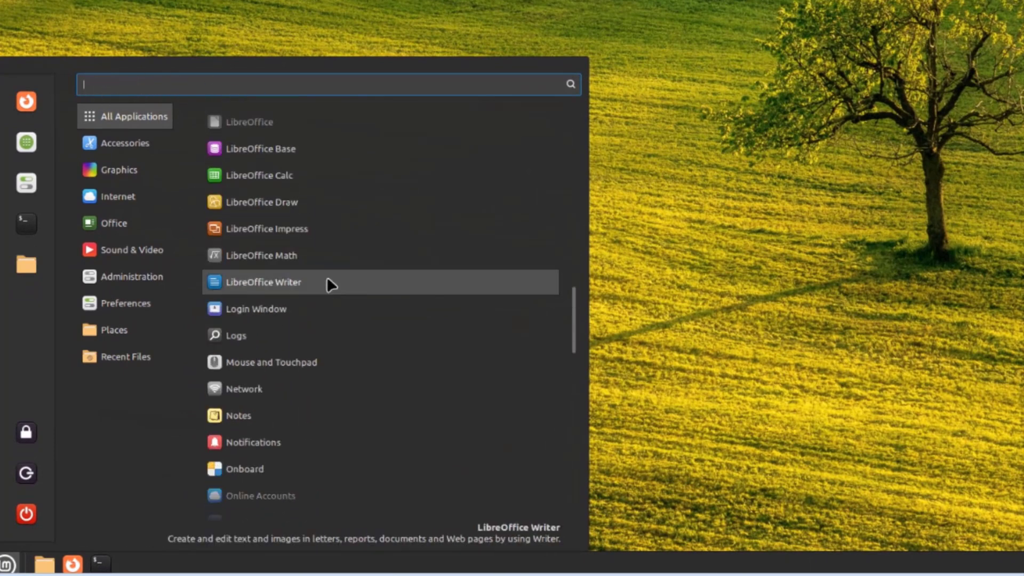
{"action": "mouse_move", "coordinate": [165, 143]}
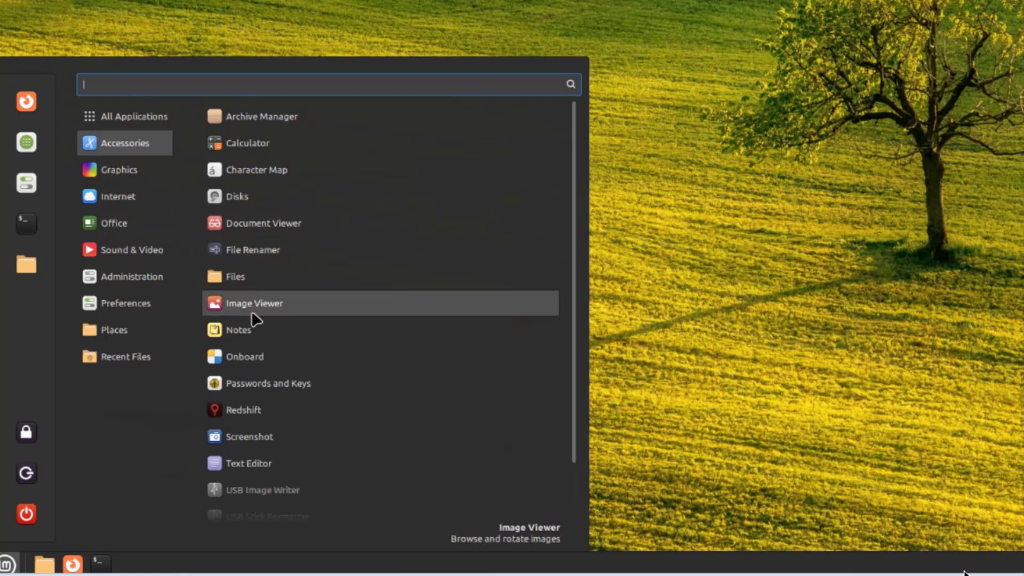
{"action": "scroll", "coordinate": [273, 404], "scroll_direction": "down", "scroll_amount": 2}
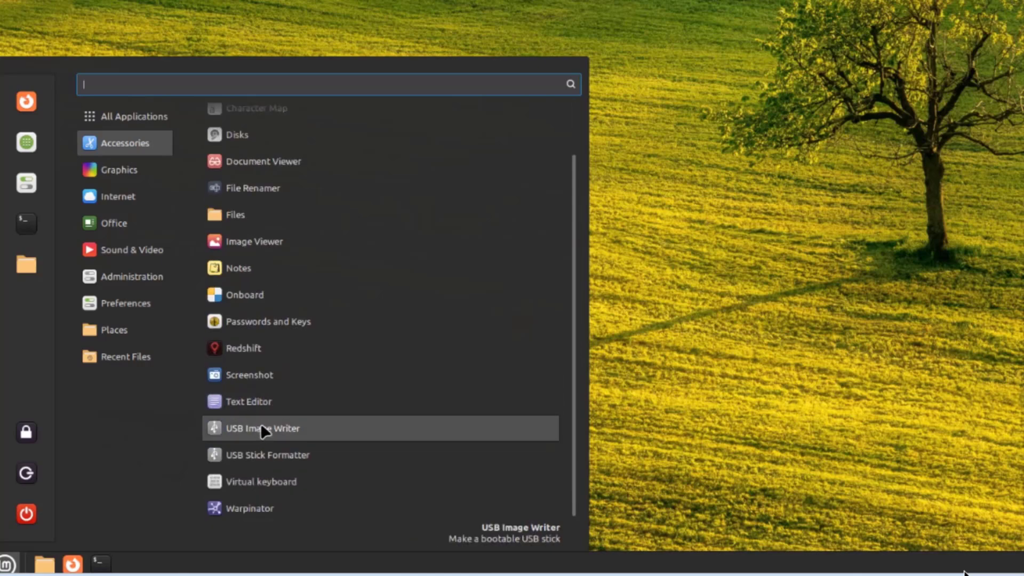
{"action": "left_click", "coordinate": [262, 429]}
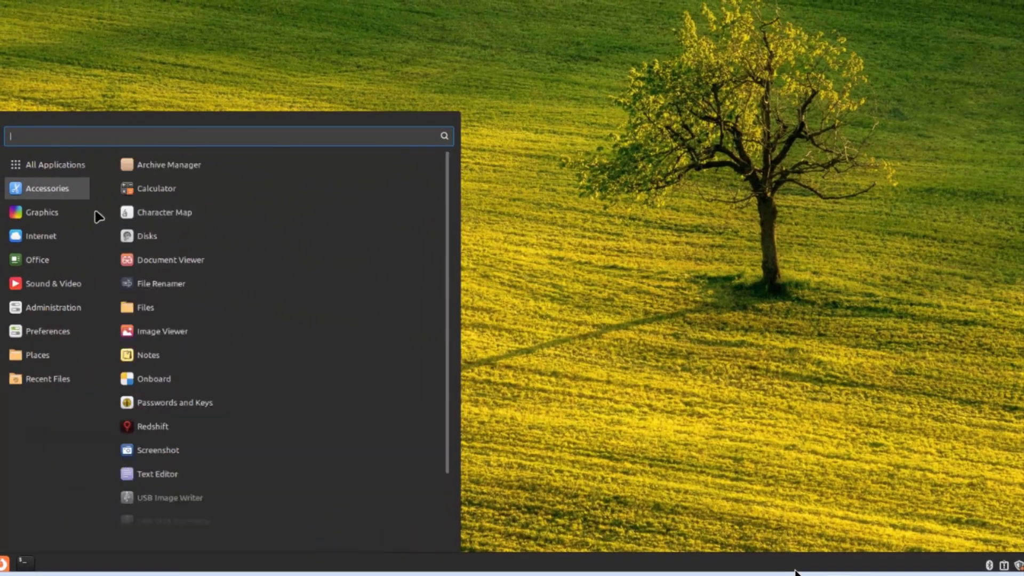
- Show the menu's Administration category, listing tools from Backup Tool to Timeshift
{"action": "mouse_move", "coordinate": [62, 216]}
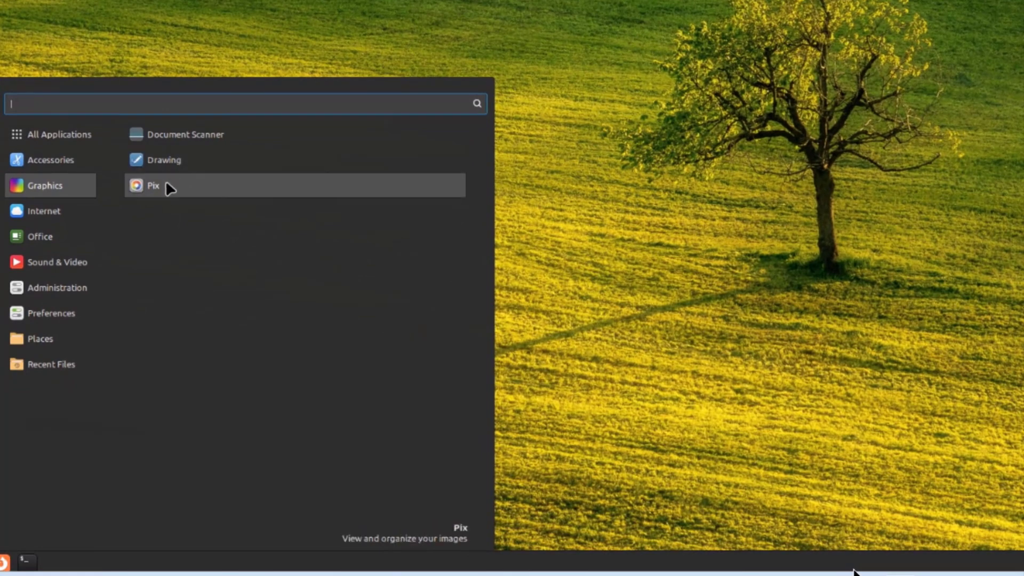
{"action": "mouse_move", "coordinate": [78, 235]}
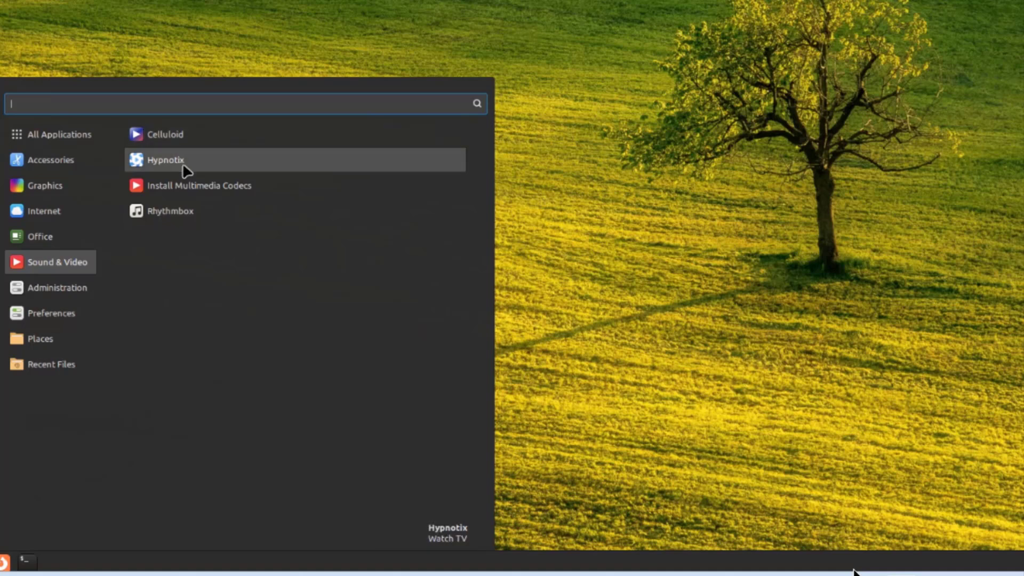
{"action": "mouse_move", "coordinate": [80, 288]}
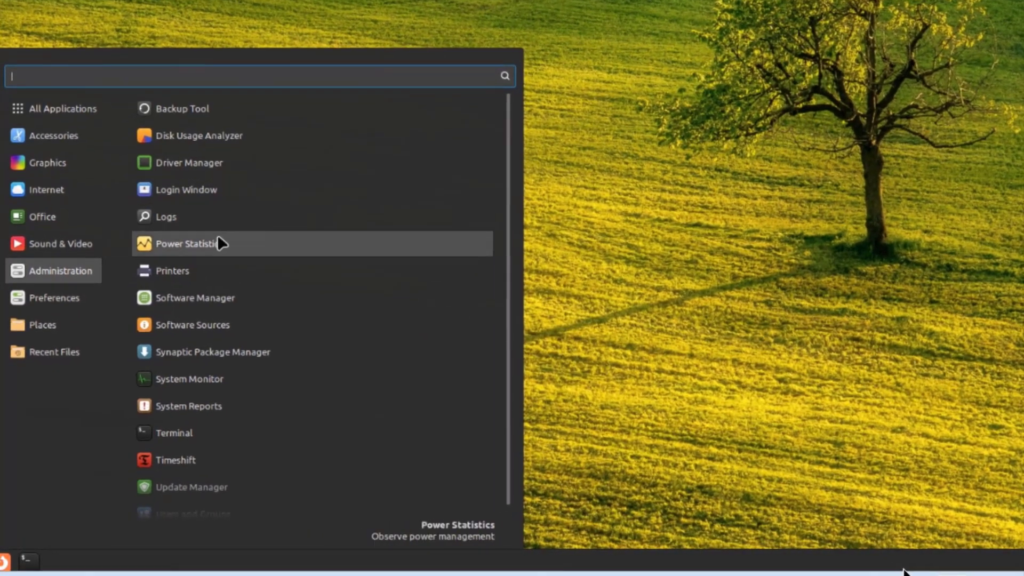
{"action": "scroll", "coordinate": [223, 352], "scroll_direction": "down", "scroll_amount": 1}
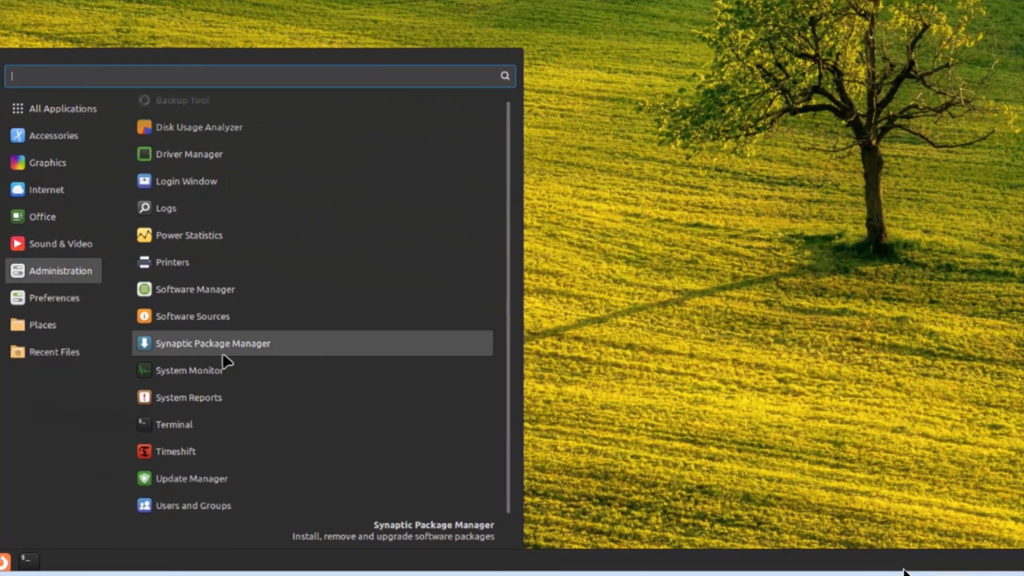
- Open Users and Groups with the account password, view the user, and cancel adding a new account
{"action": "left_click", "coordinate": [218, 505]}
{"action": "type", "text": "john"}
{"action": "key", "text": "Return"}
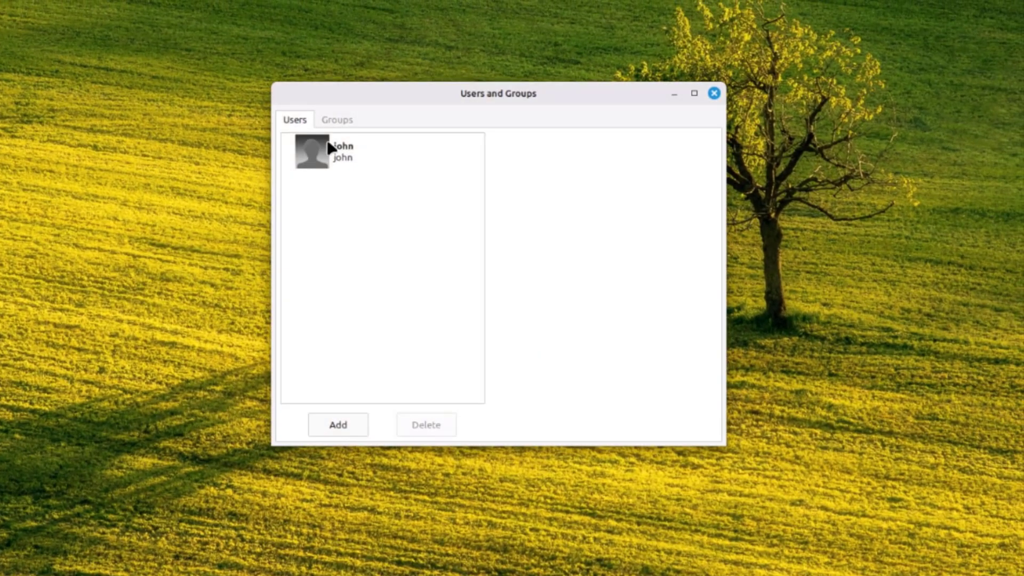
{"action": "left_click", "coordinate": [331, 145]}
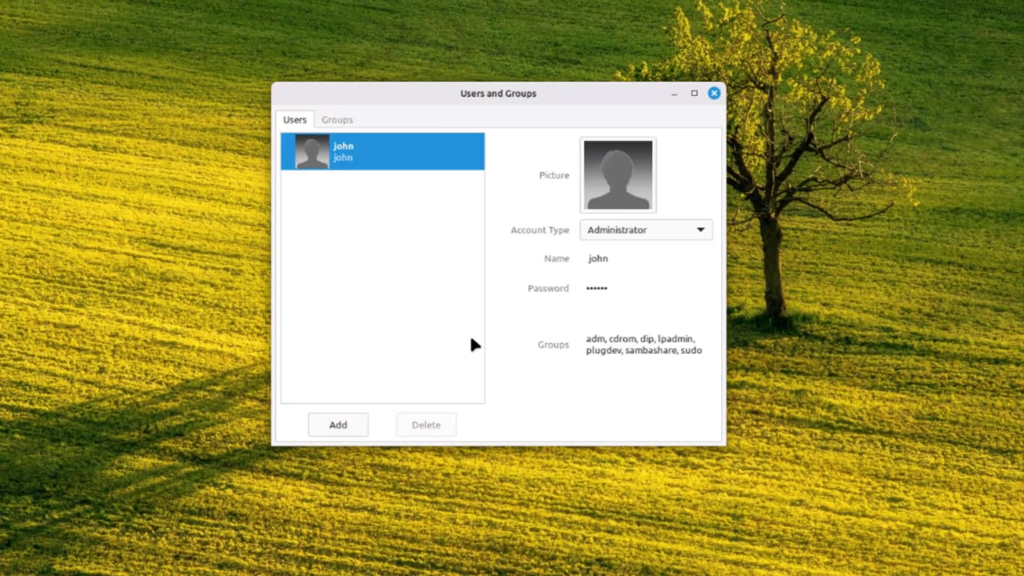
{"action": "left_click", "coordinate": [335, 425]}
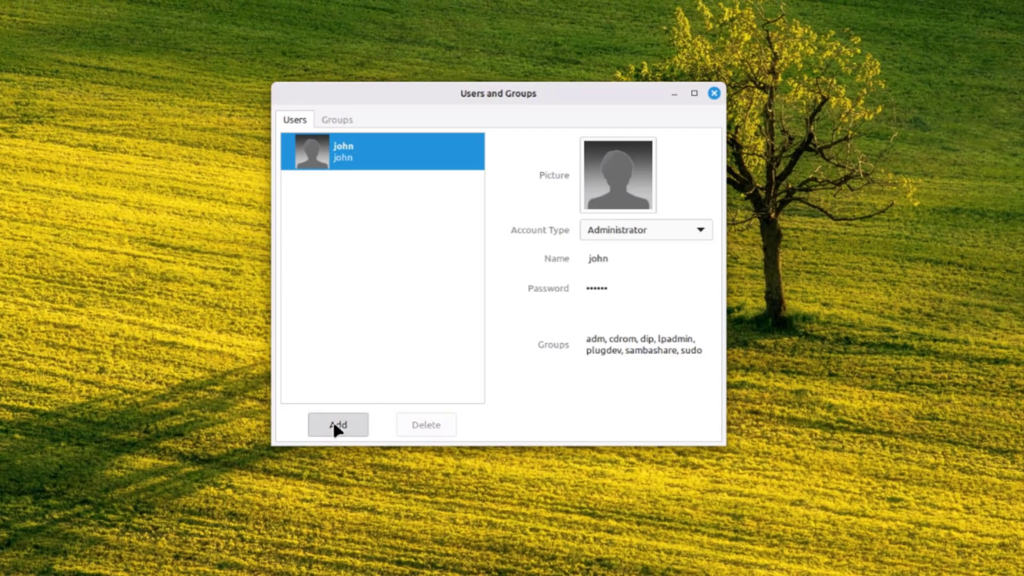
{"action": "left_click", "coordinate": [503, 246]}
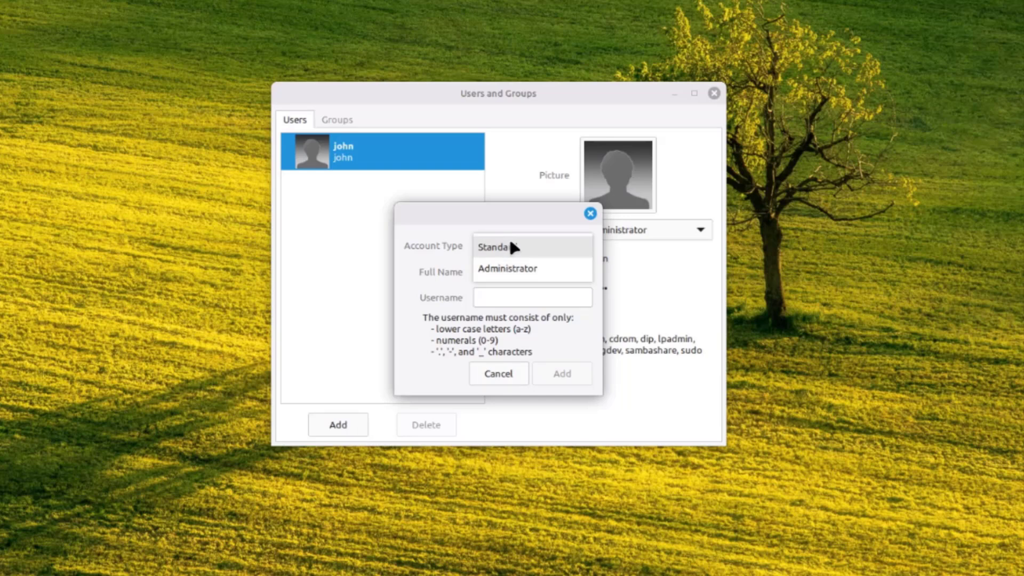
{"action": "key", "text": "Escape"}
{"action": "key", "text": "Escape"}
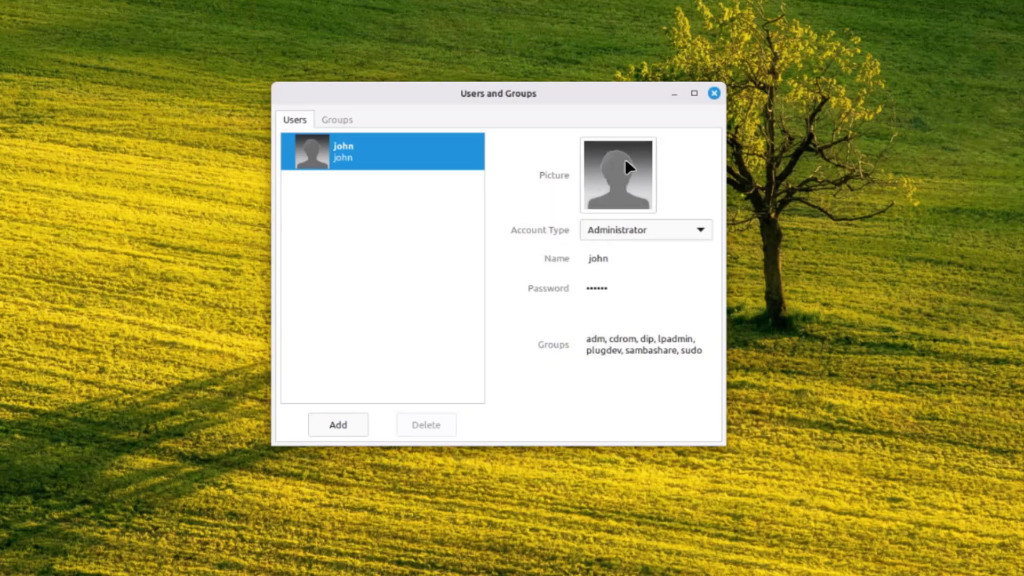
- Make the soccer ball the account picture and scroll through the system groups list
{"action": "left_click", "coordinate": [616, 166]}
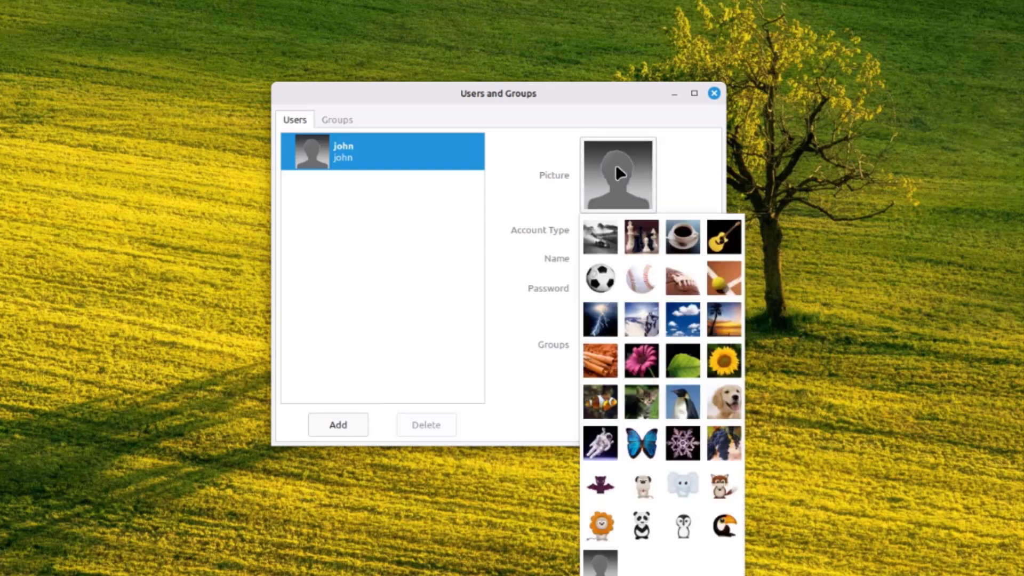
{"action": "left_click", "coordinate": [601, 278]}
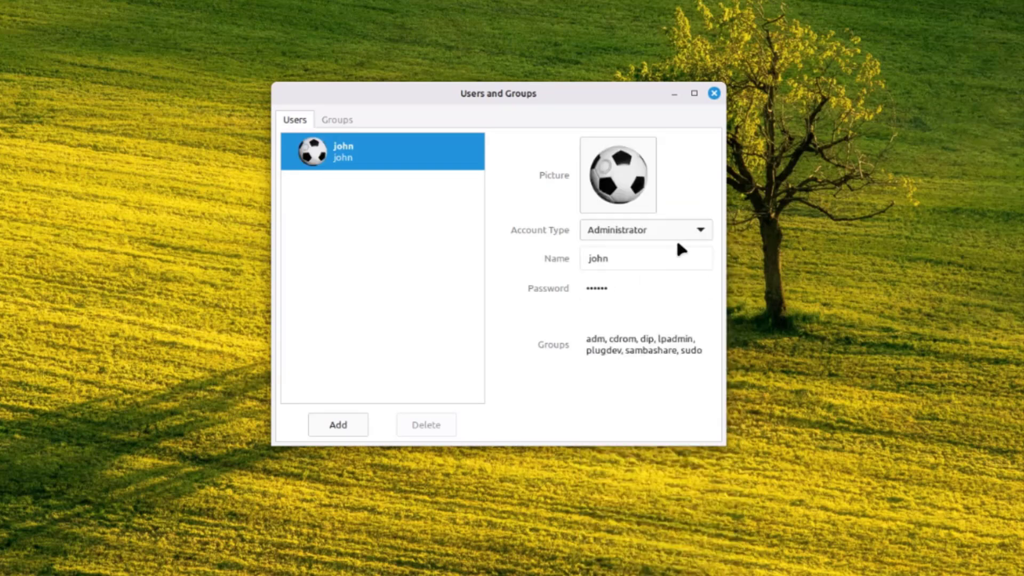
{"action": "left_click", "coordinate": [346, 120]}
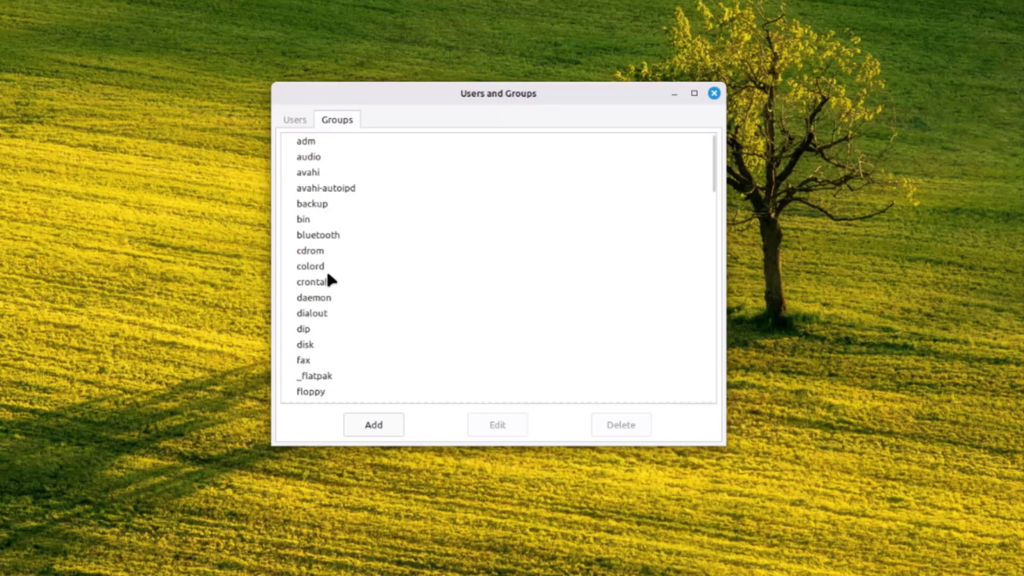
{"action": "scroll", "coordinate": [328, 272], "scroll_direction": "down", "scroll_amount": 3}
{"action": "scroll", "coordinate": [338, 296], "scroll_direction": "down", "scroll_amount": 6}
{"action": "scroll", "coordinate": [341, 299], "scroll_direction": "up", "scroll_amount": 8}
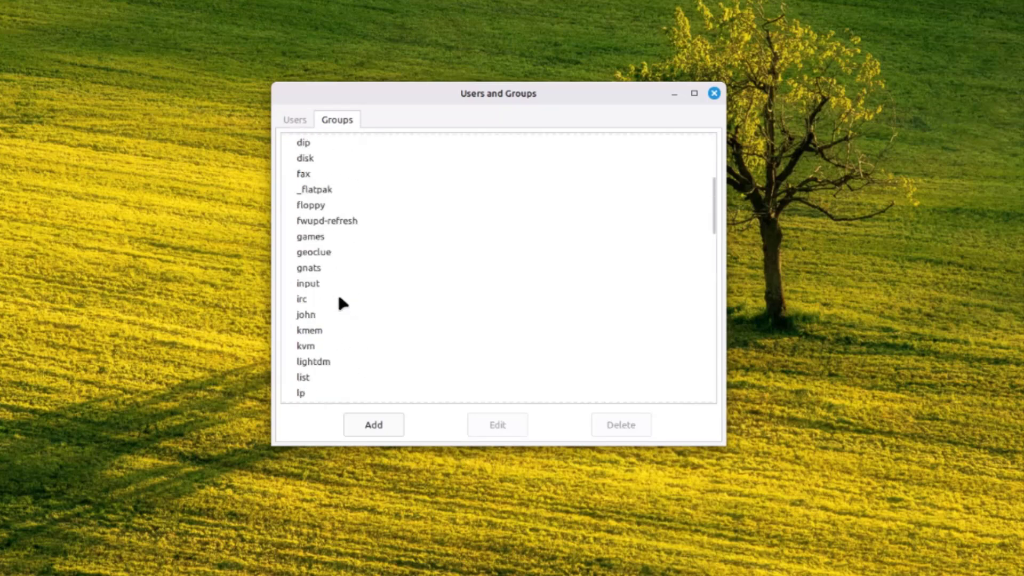
{"action": "scroll", "coordinate": [377, 351], "scroll_direction": "up", "scroll_amount": 2}
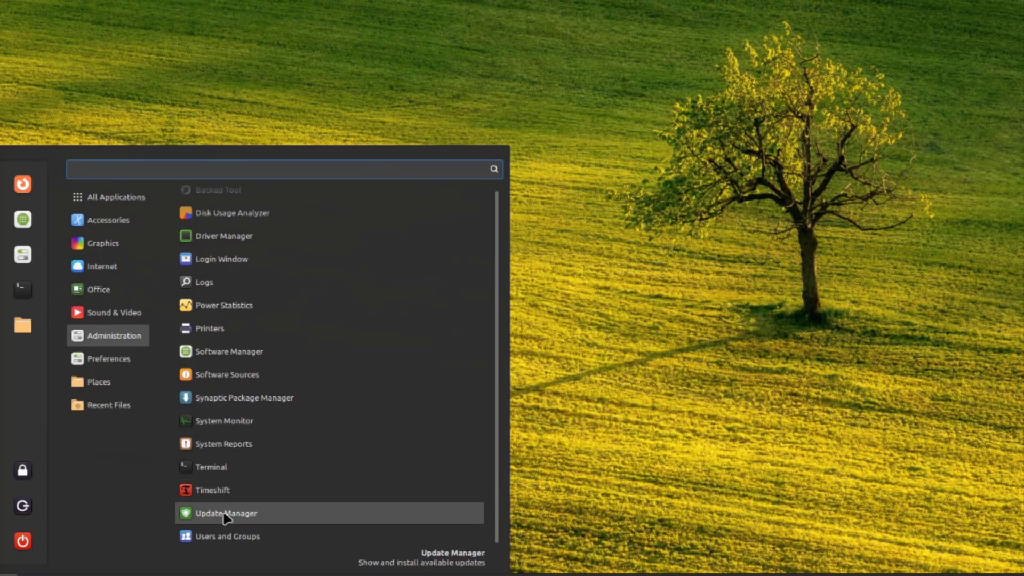
- Launch Update Manager, dismiss its welcome screen, then open the Printers window
{"action": "left_click", "coordinate": [226, 515]}
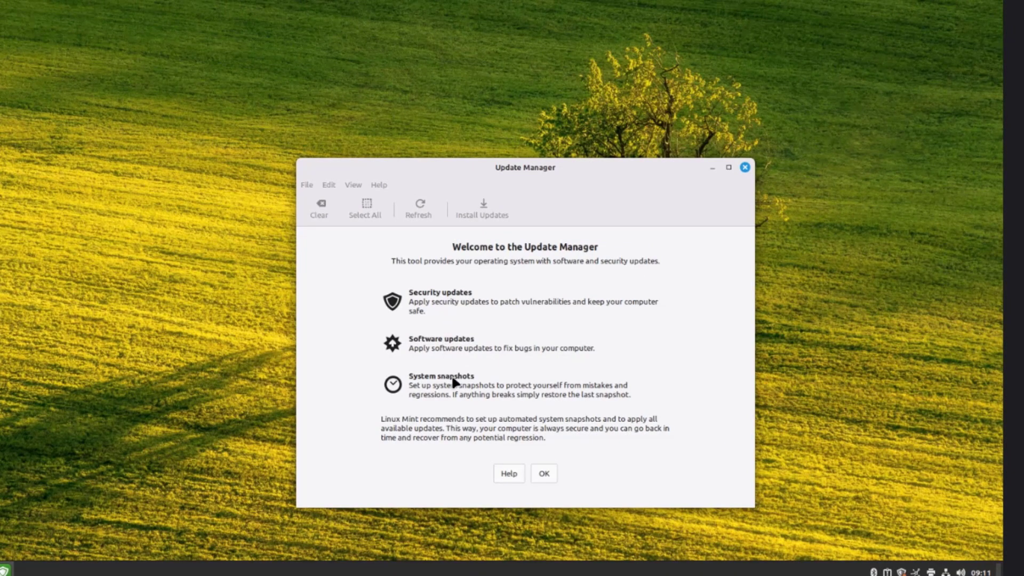
{"action": "left_click", "coordinate": [544, 474]}
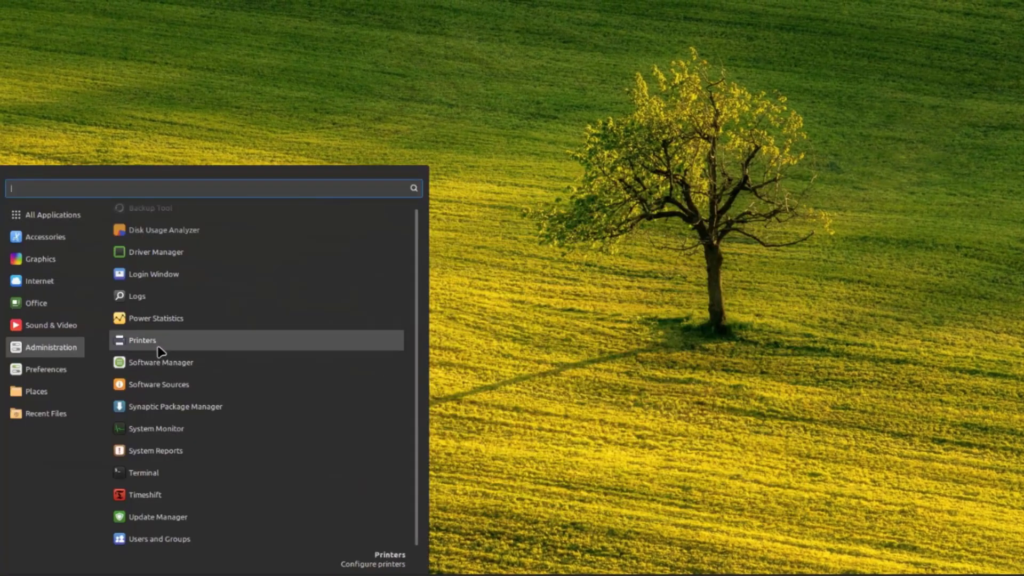
{"action": "left_click", "coordinate": [160, 350]}
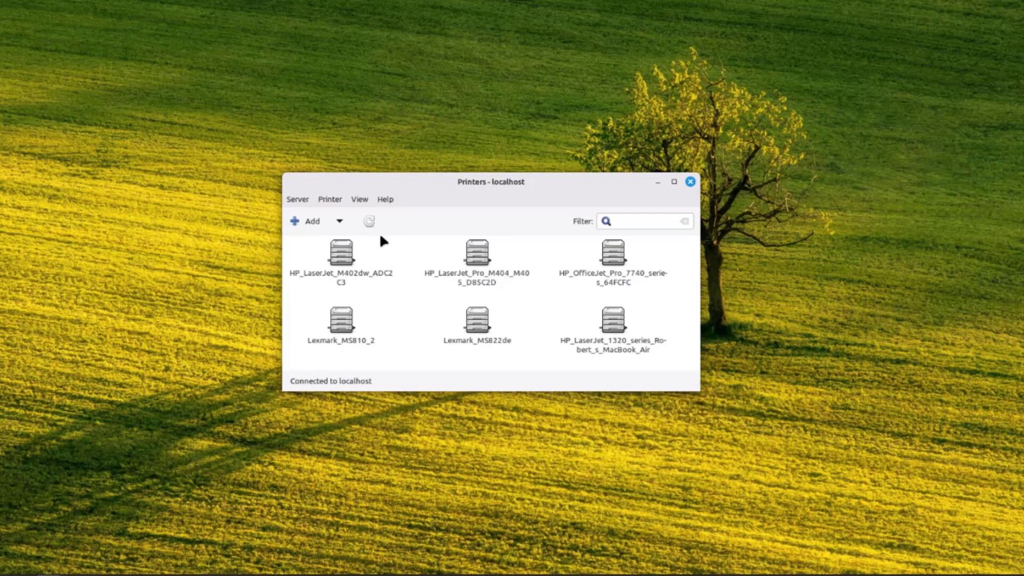
- Bring up the New Printer device selection, then show the menu's Preferences list
{"action": "left_click", "coordinate": [315, 221]}
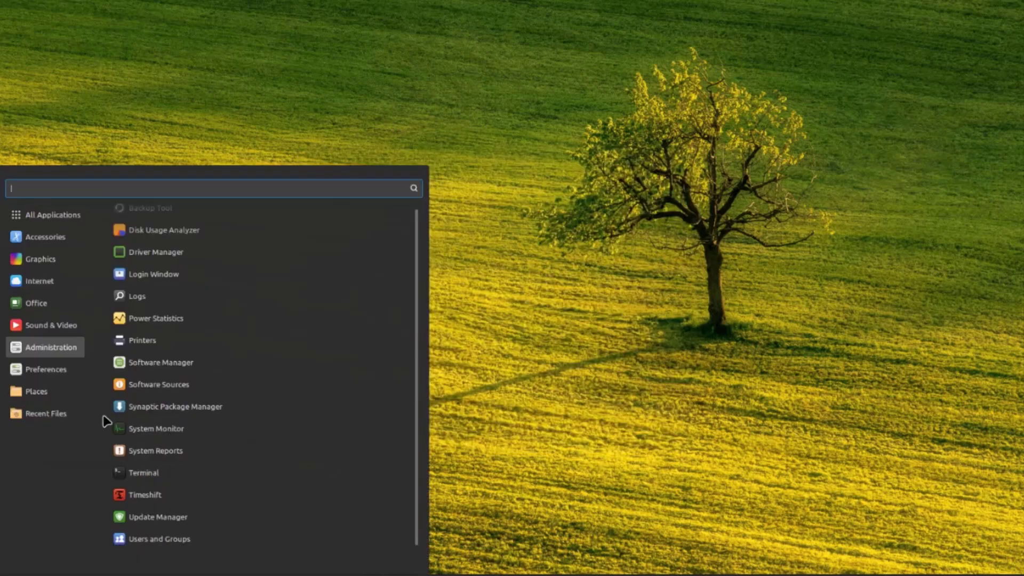
{"action": "mouse_move", "coordinate": [60, 377]}
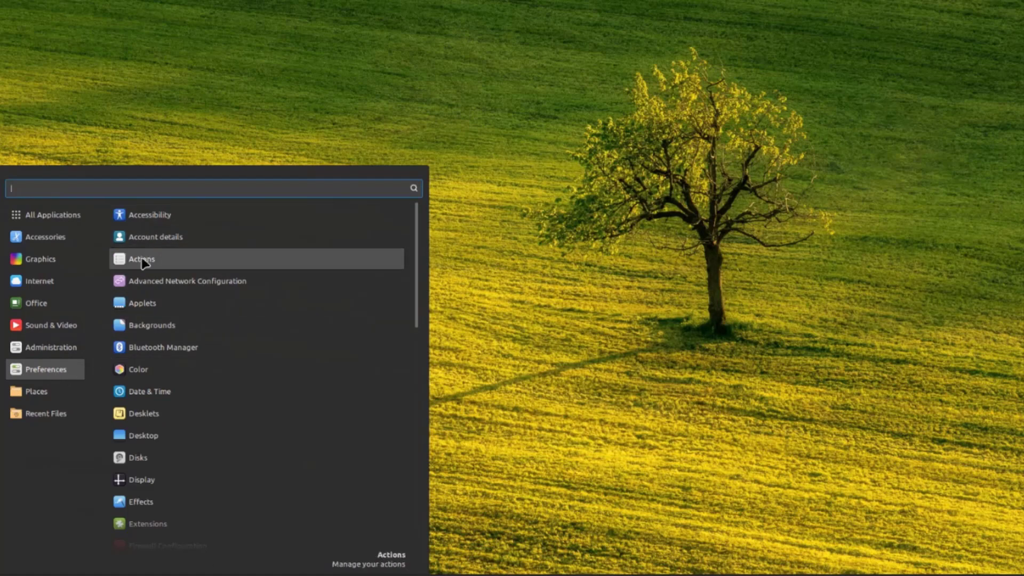
- Browse the Preferences, Recent Files and All Applications lists, then search the menu for 'chr'
{"action": "scroll", "coordinate": [160, 539], "scroll_direction": "down", "scroll_amount": 10}
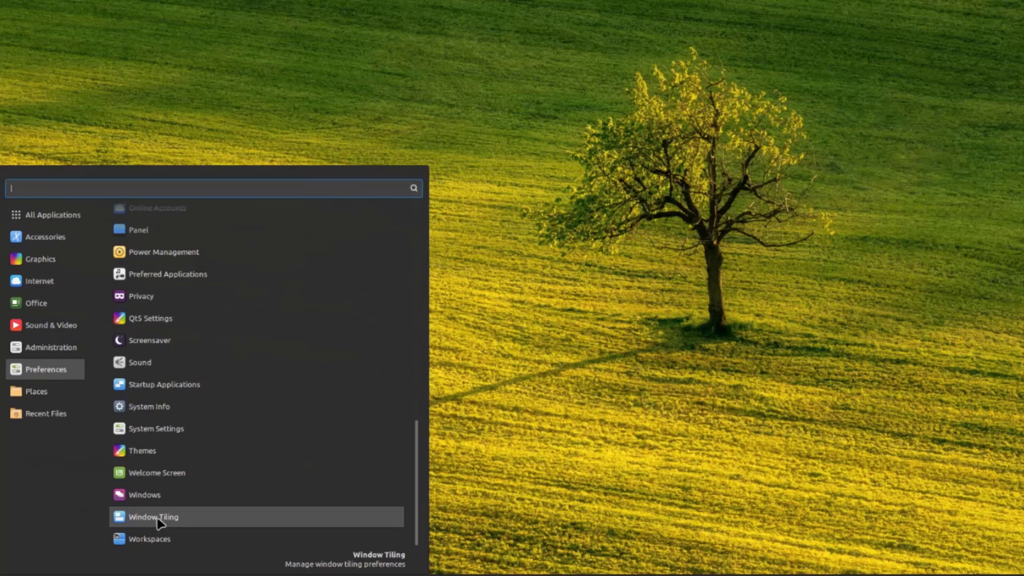
{"action": "scroll", "coordinate": [203, 393], "scroll_direction": "up", "scroll_amount": 8}
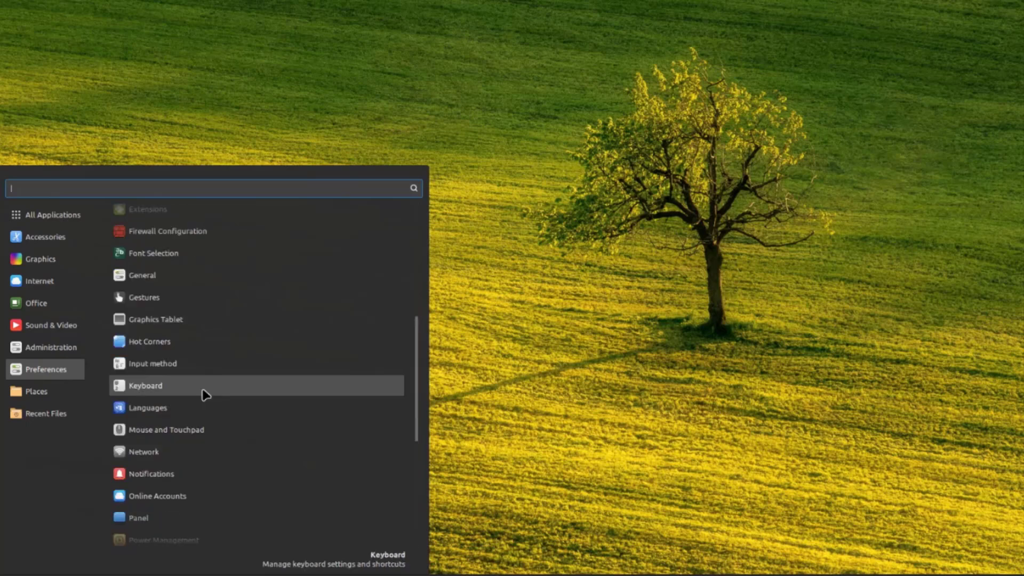
{"action": "scroll", "coordinate": [203, 393], "scroll_direction": "up", "scroll_amount": 3}
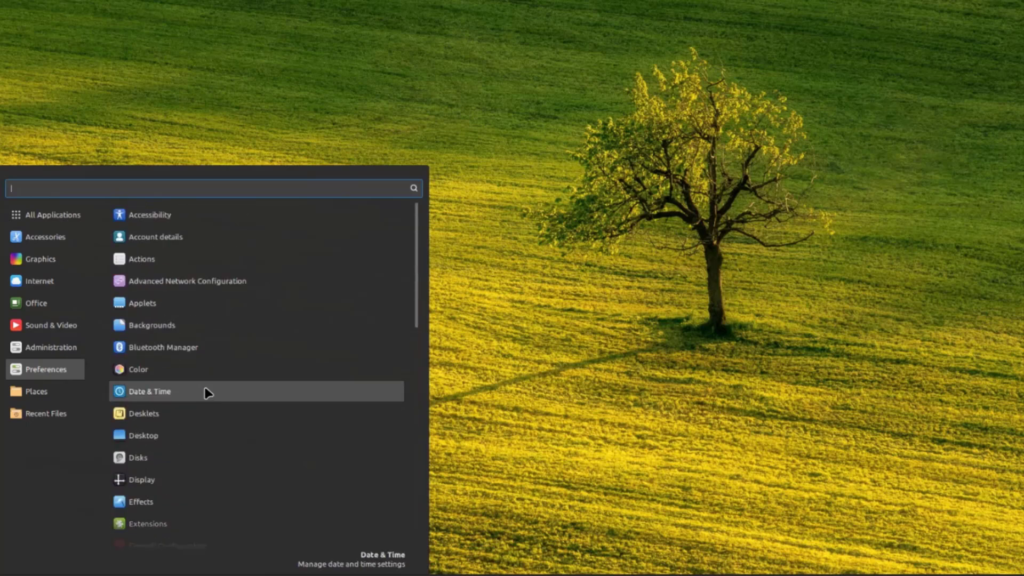
{"action": "mouse_move", "coordinate": [38, 395]}
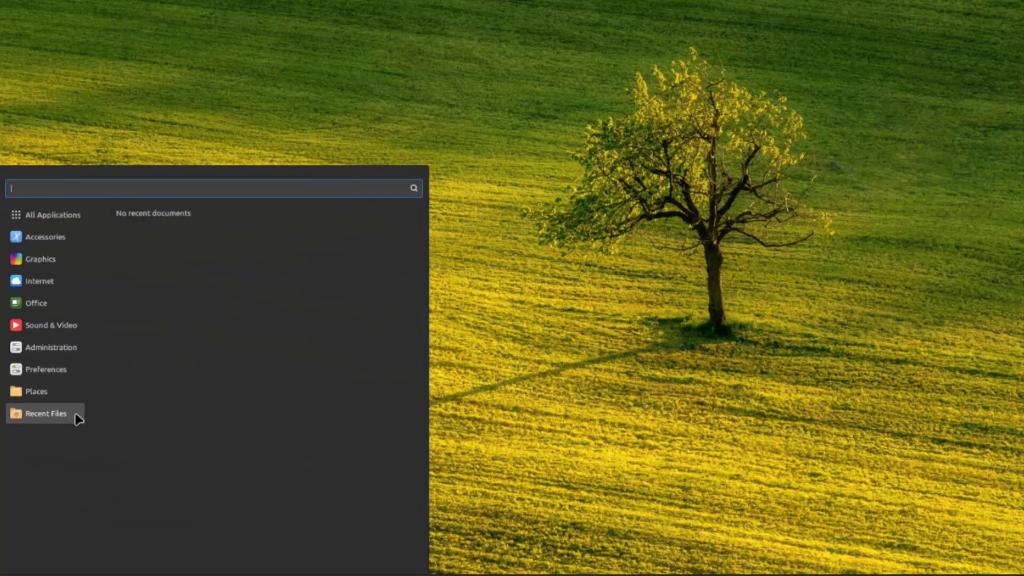
{"action": "mouse_move", "coordinate": [32, 208]}
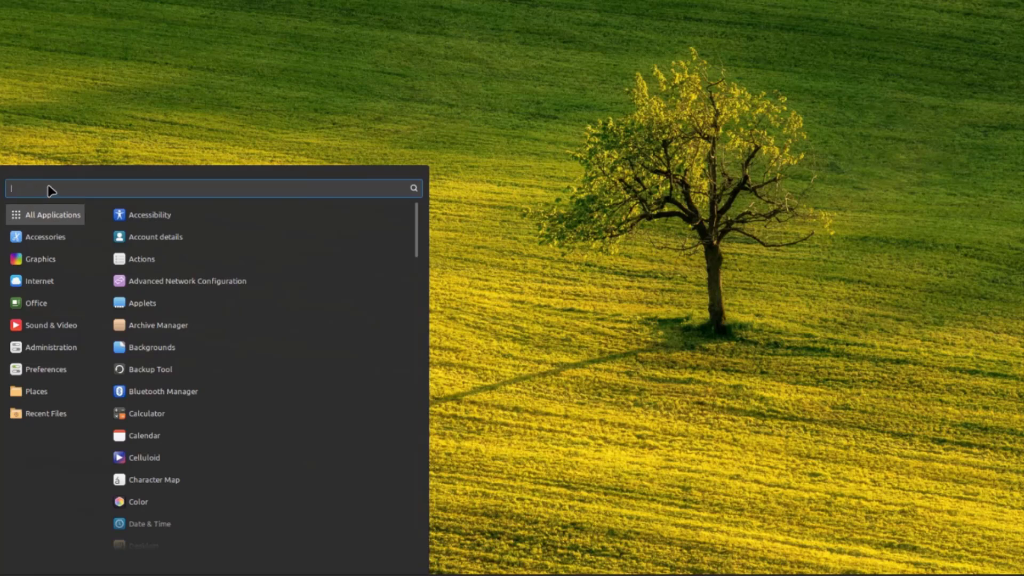
{"action": "type", "text": "chr"}
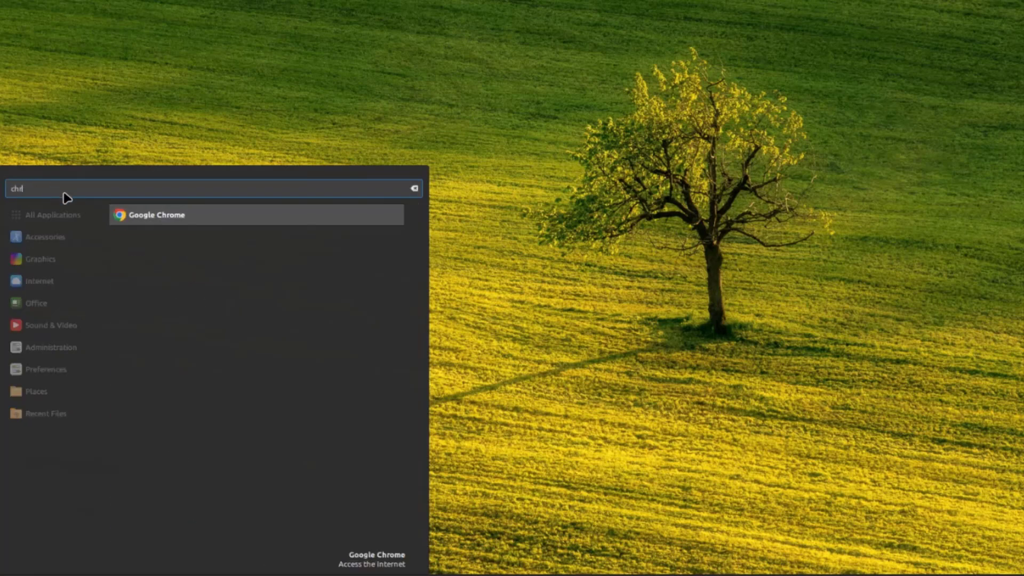
- Clear the menu search, launch System Settings and scroll down to its Administration section
{"action": "left_click", "coordinate": [158, 219]}
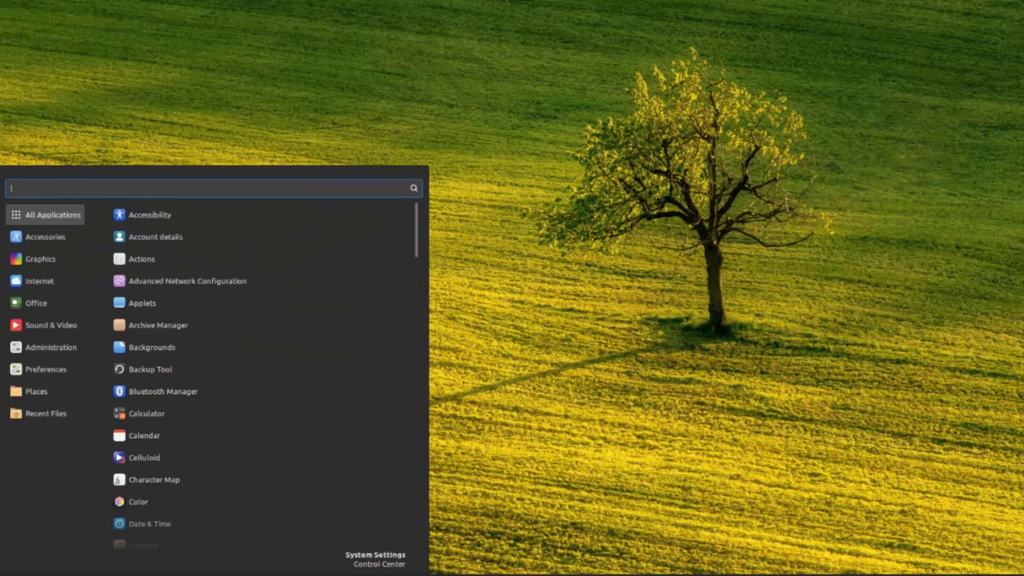
{"action": "key", "text": "Return"}
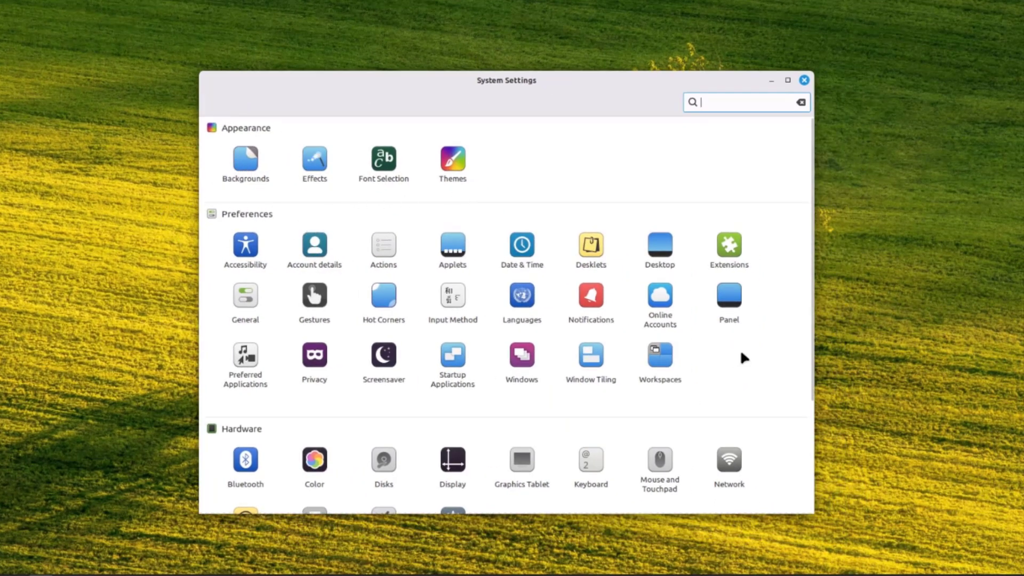
{"action": "scroll", "coordinate": [741, 356], "scroll_direction": "down", "scroll_amount": 5}
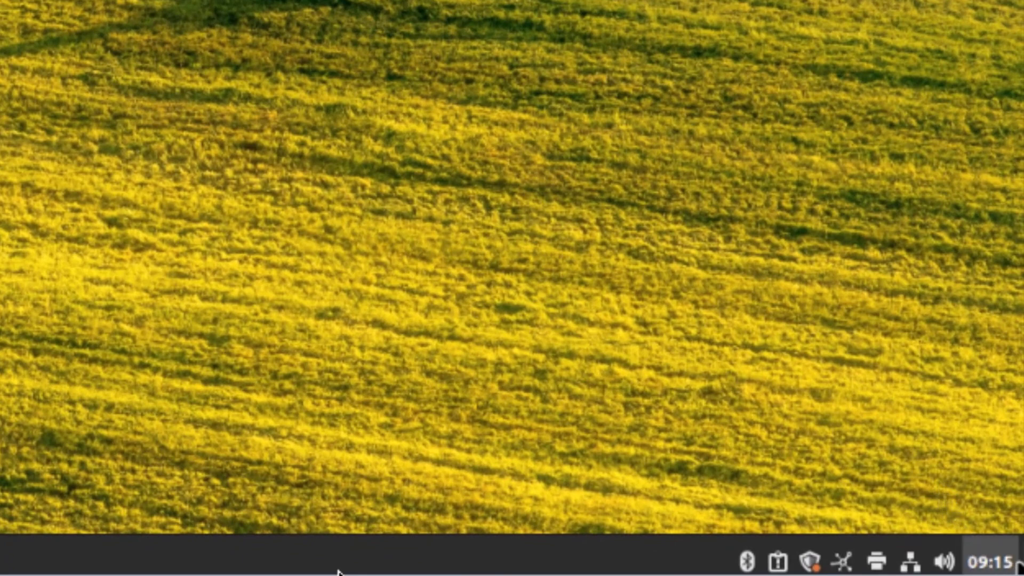
{"action": "mouse_move", "coordinate": [944, 561]}
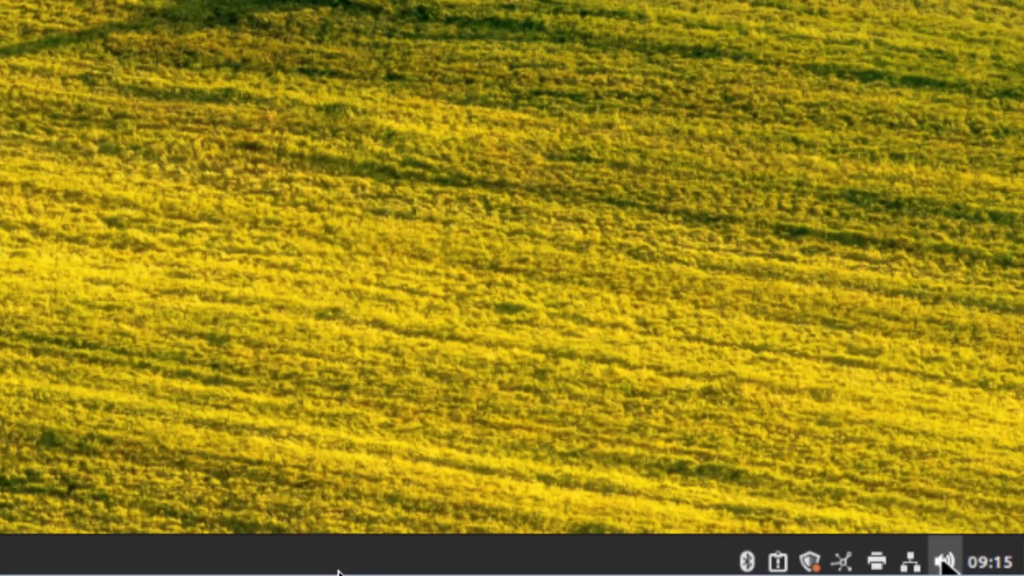
{"action": "left_click", "coordinate": [946, 561]}
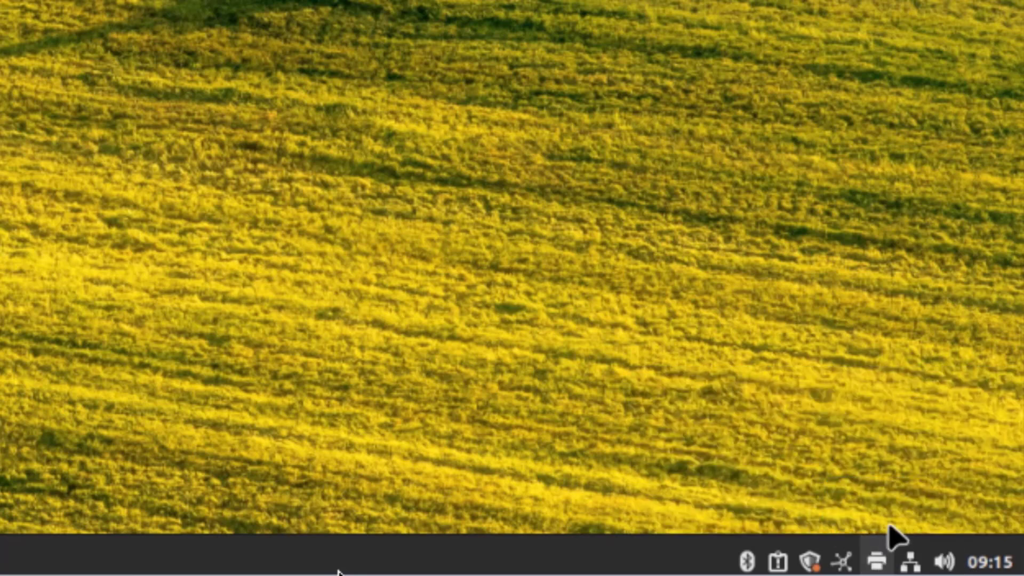
{"action": "mouse_move", "coordinate": [810, 565]}
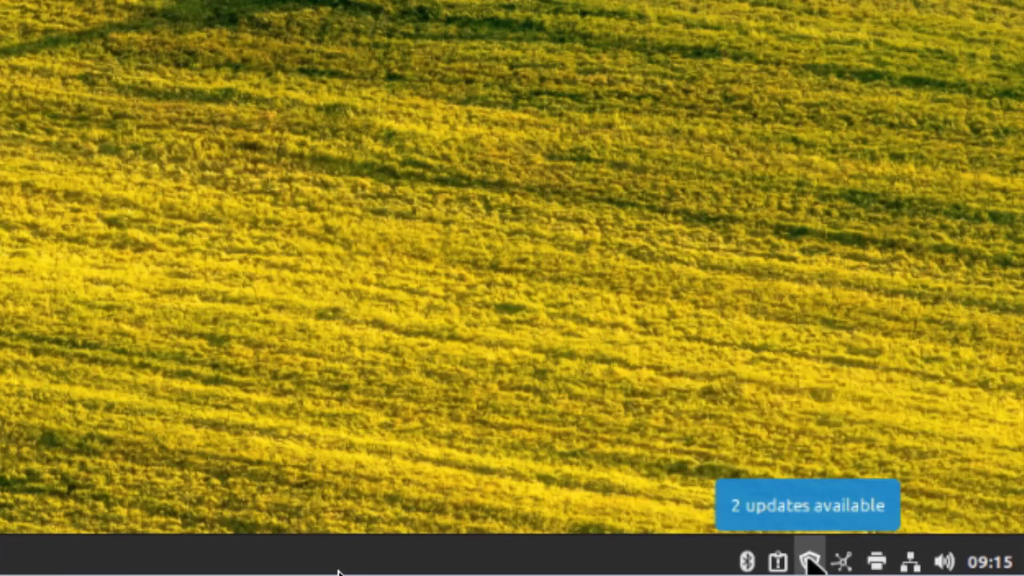
{"action": "mouse_move", "coordinate": [780, 558]}
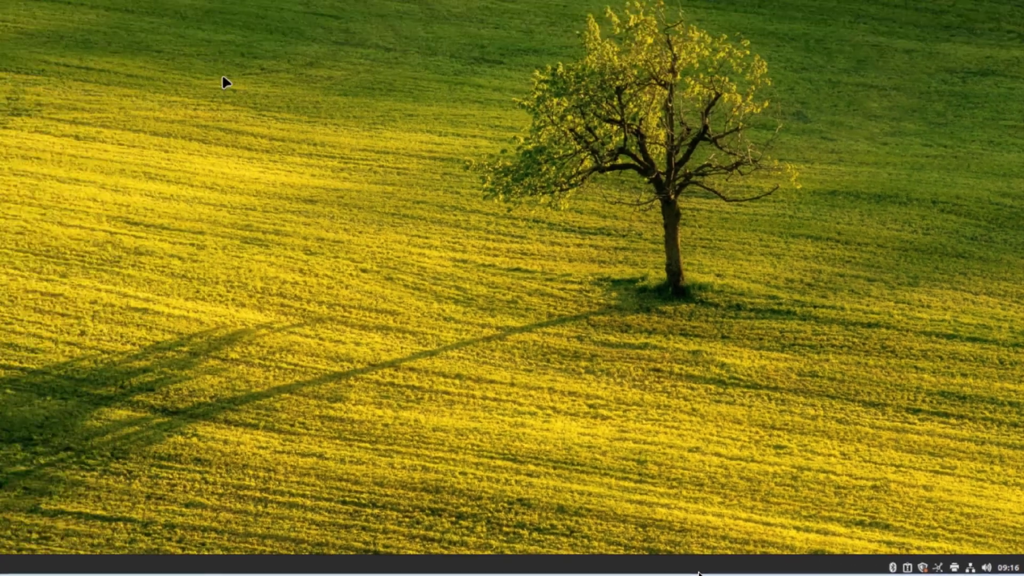
- Create a new desktop folder named 'test'
{"action": "right_click", "coordinate": [237, 58]}
{"action": "left_click", "coordinate": [255, 72]}
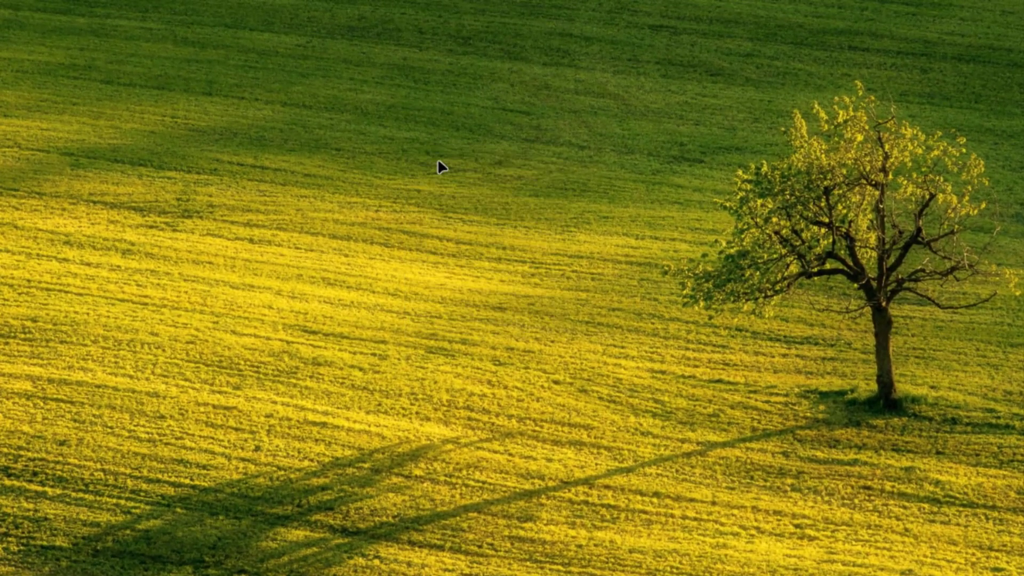
{"action": "type", "text": "test"}
{"action": "key", "text": "Return"}
- Colour the test folder red, then change it to purple
{"action": "right_click", "coordinate": [65, 21]}
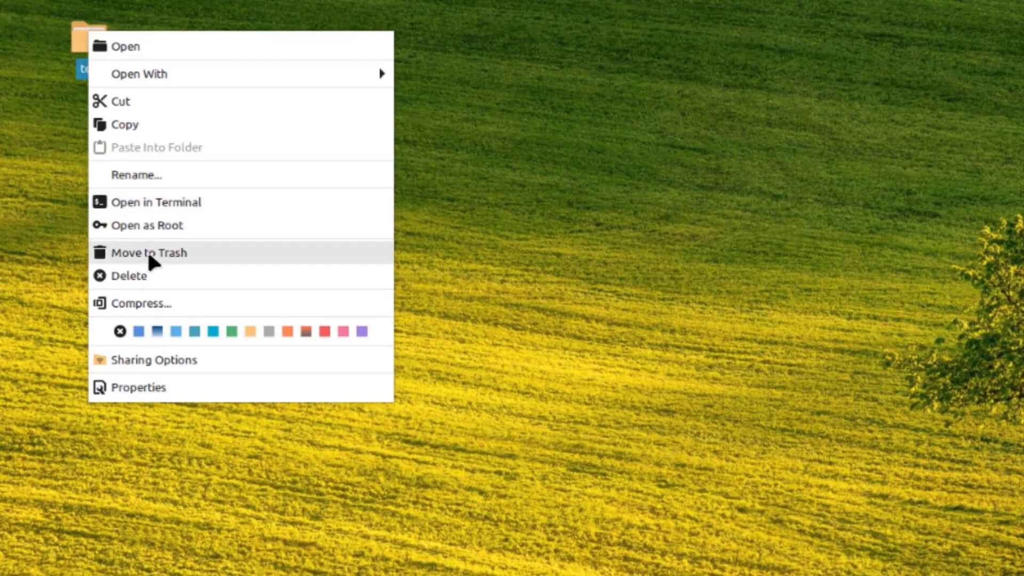
{"action": "left_click", "coordinate": [324, 332]}
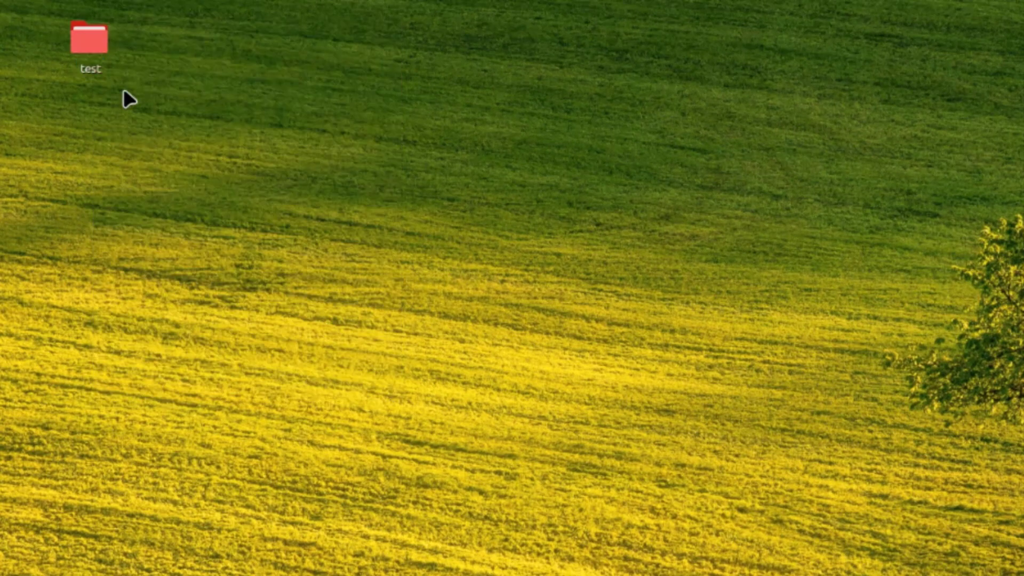
{"action": "right_click", "coordinate": [89, 32]}
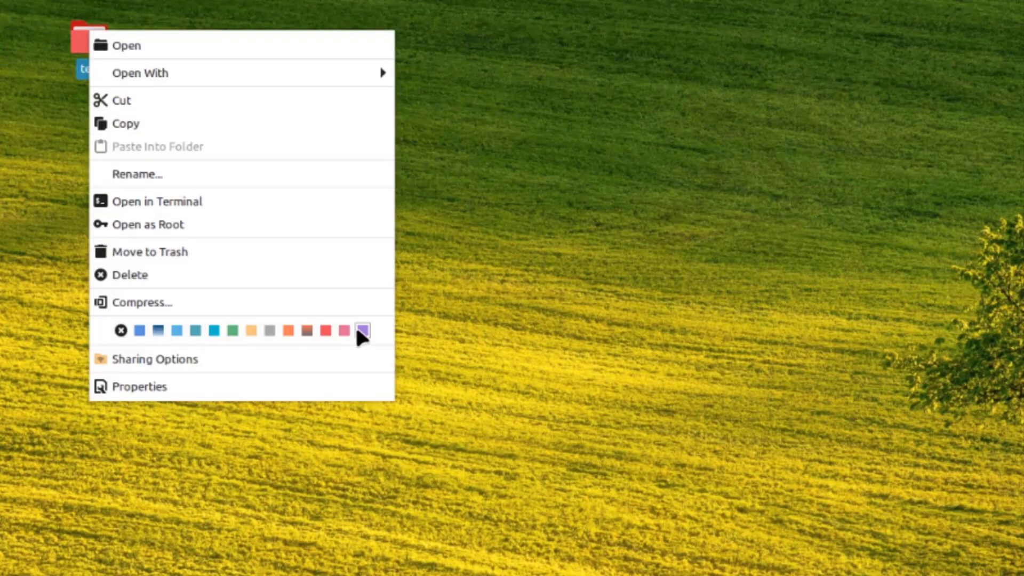
{"action": "left_click", "coordinate": [355, 328]}
- Open the test folder's Properties and review its Permissions and Emblems pages
{"action": "right_click", "coordinate": [94, 43]}
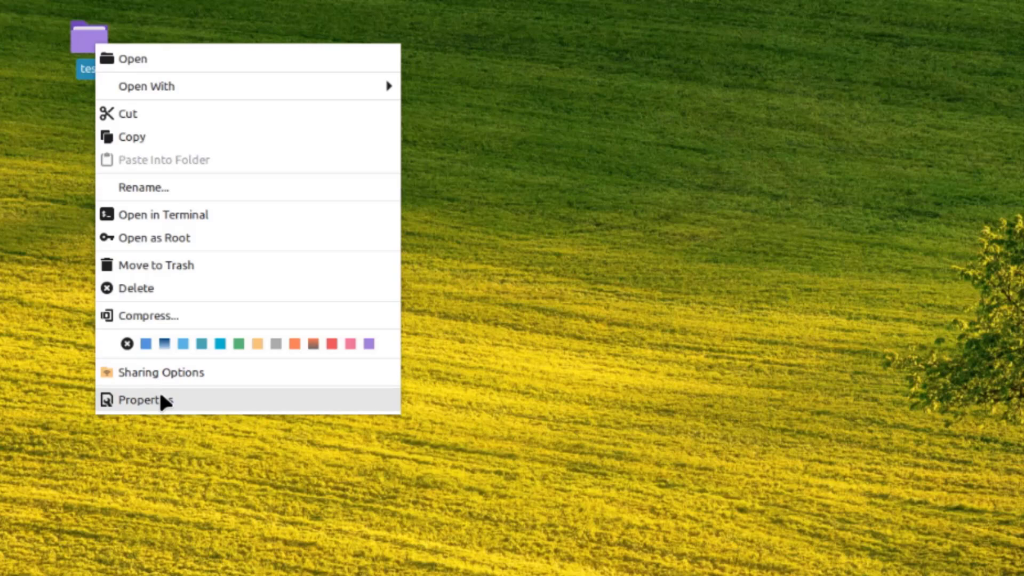
{"action": "left_click", "coordinate": [160, 400]}
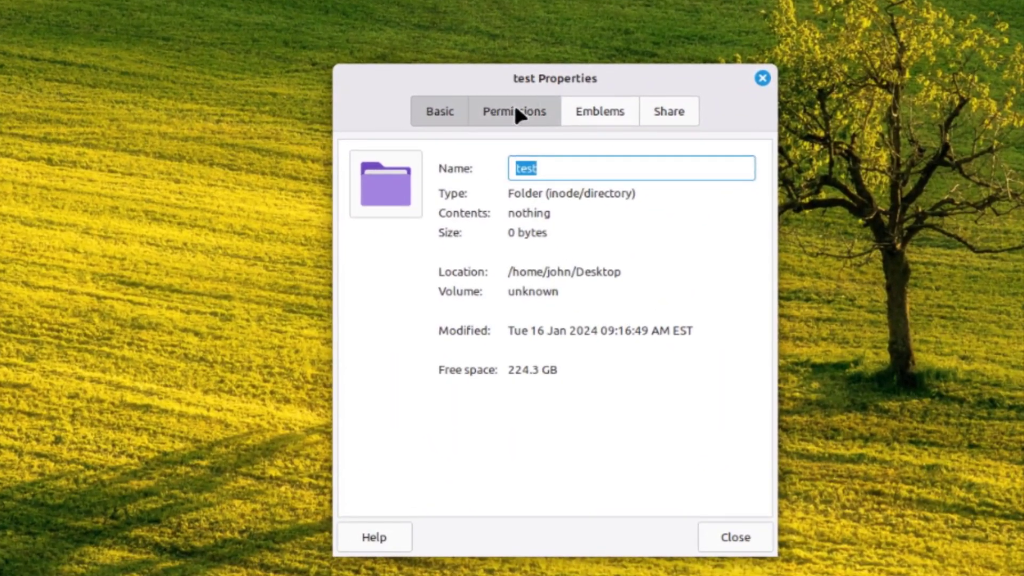
{"action": "left_click", "coordinate": [625, 213]}
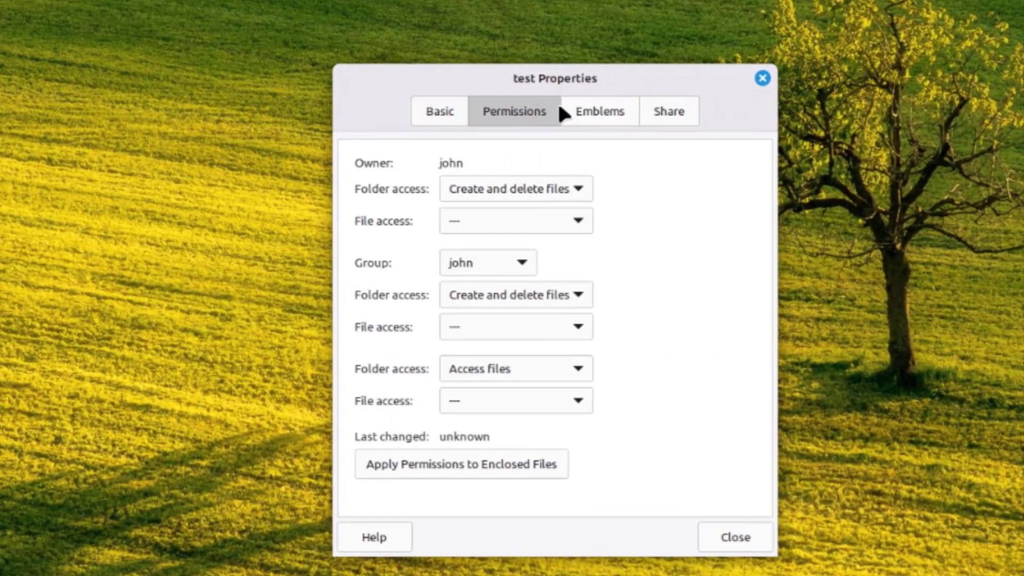
{"action": "left_click", "coordinate": [599, 113]}
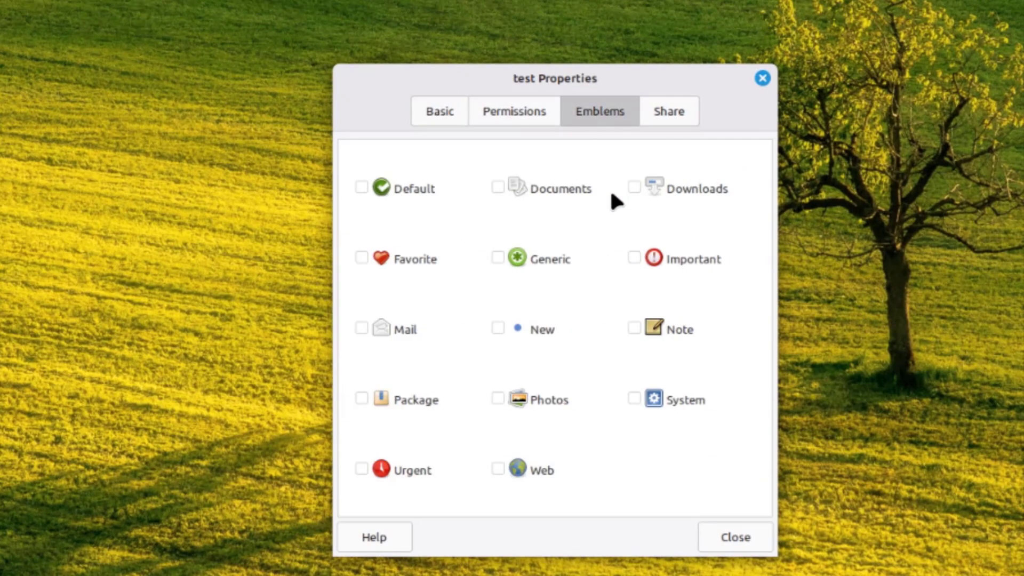
{"action": "right_click", "coordinate": [250, 59]}
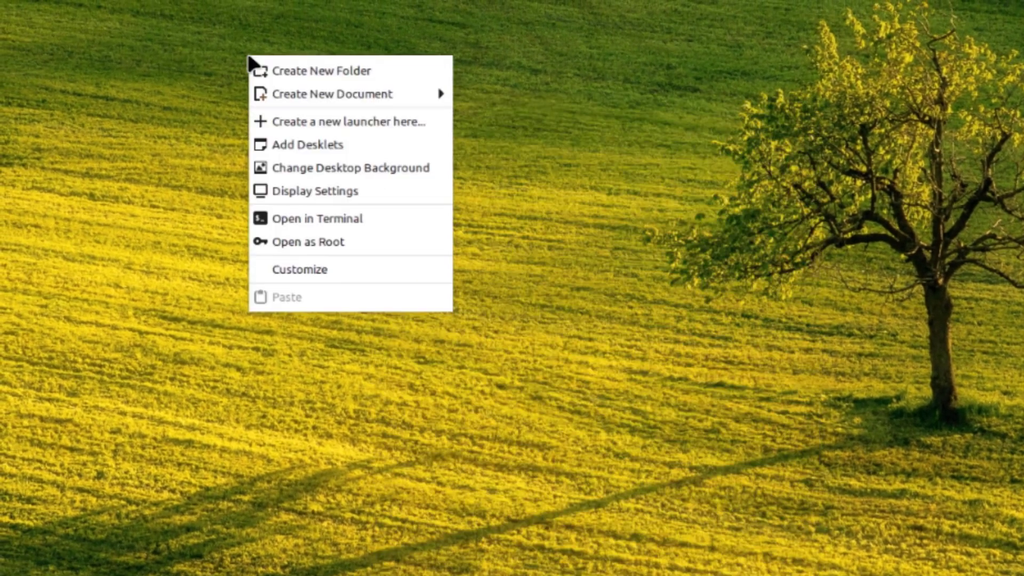
{"action": "left_click", "coordinate": [211, 7]}
{"action": "right_click", "coordinate": [212, 7]}
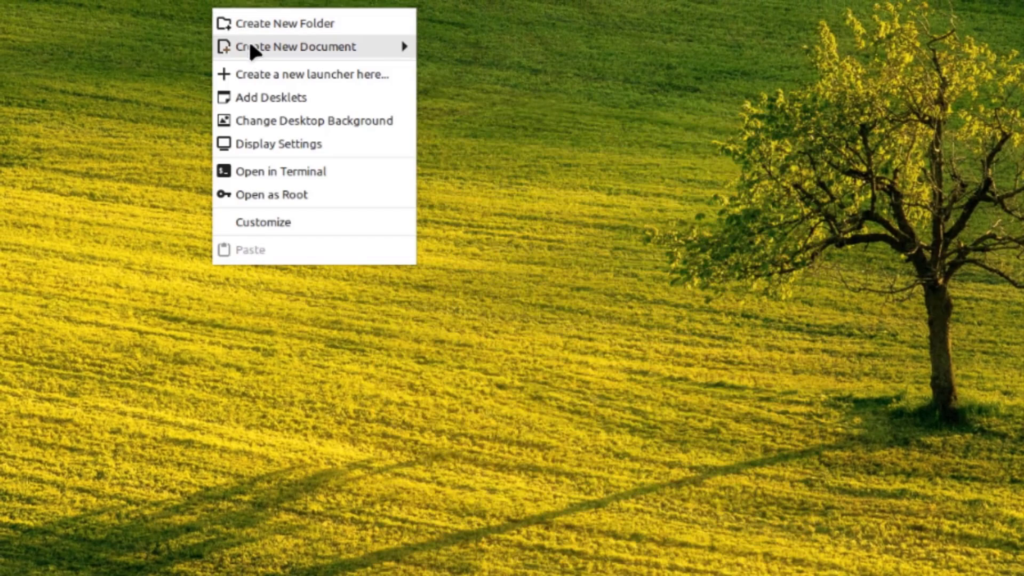
{"action": "mouse_move", "coordinate": [256, 54]}
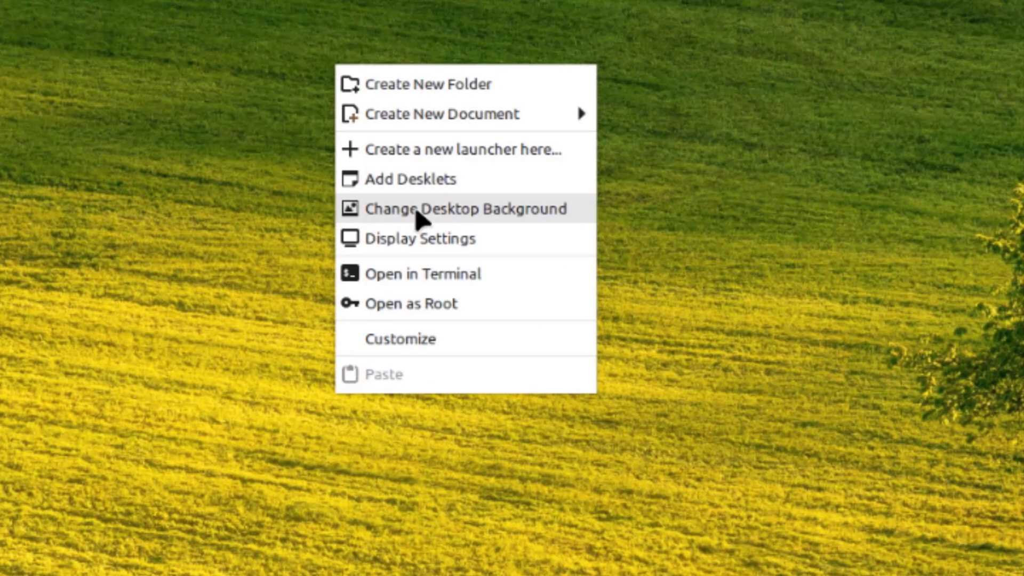
{"action": "right_click", "coordinate": [481, 147]}
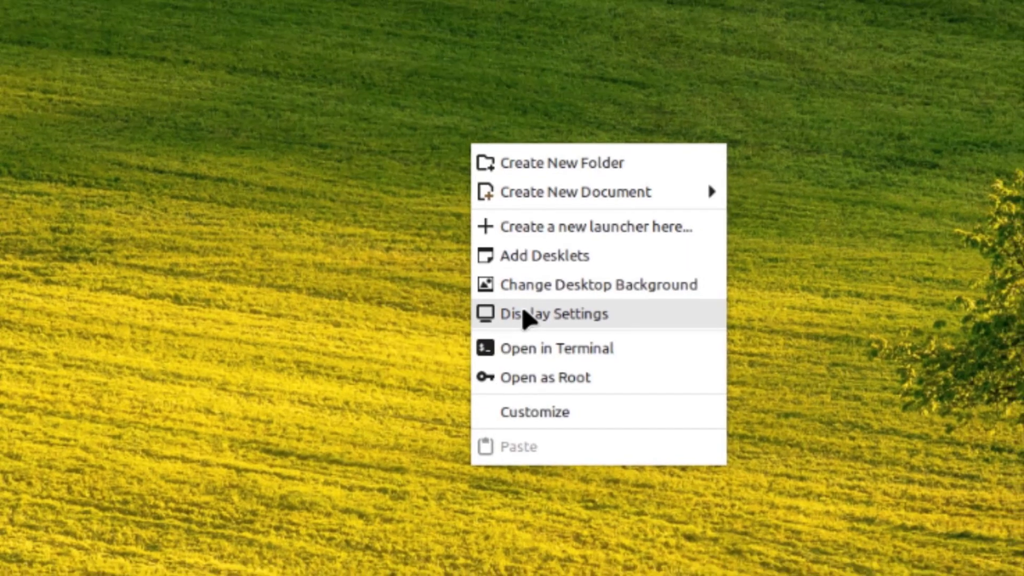
{"action": "left_click", "coordinate": [535, 323]}
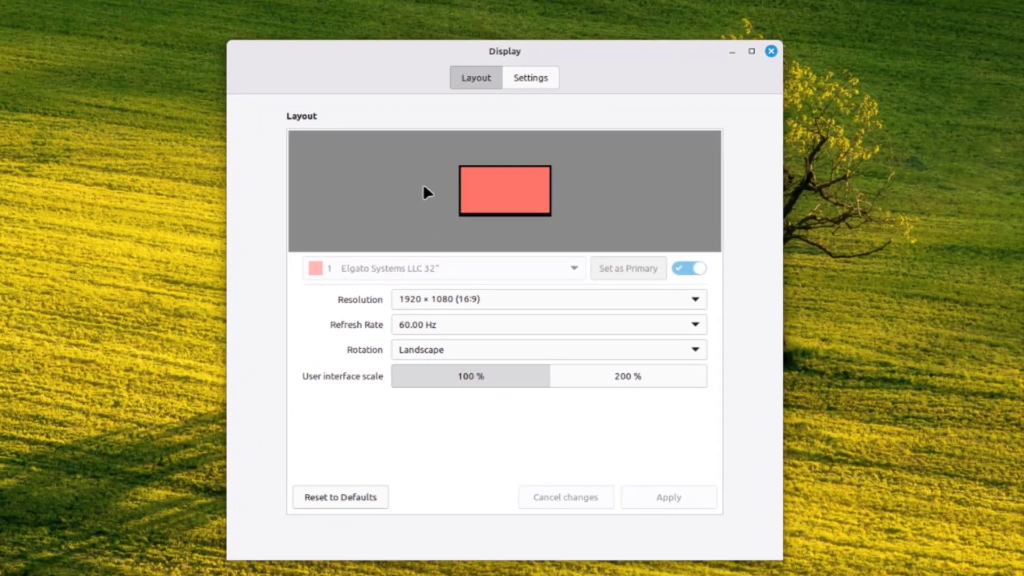
{"action": "left_click", "coordinate": [485, 300]}
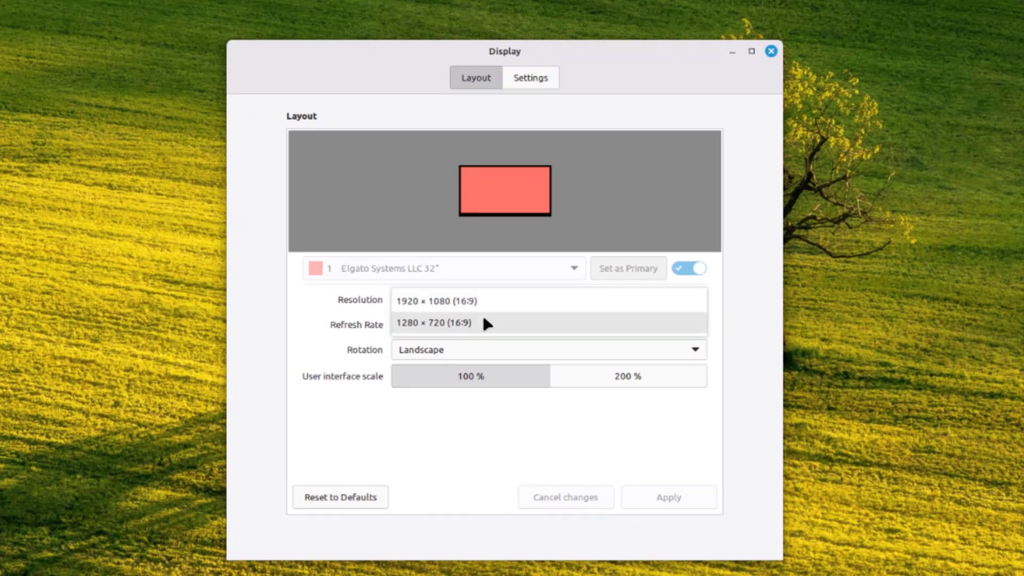
{"action": "left_click", "coordinate": [487, 305]}
{"action": "left_click", "coordinate": [530, 83]}
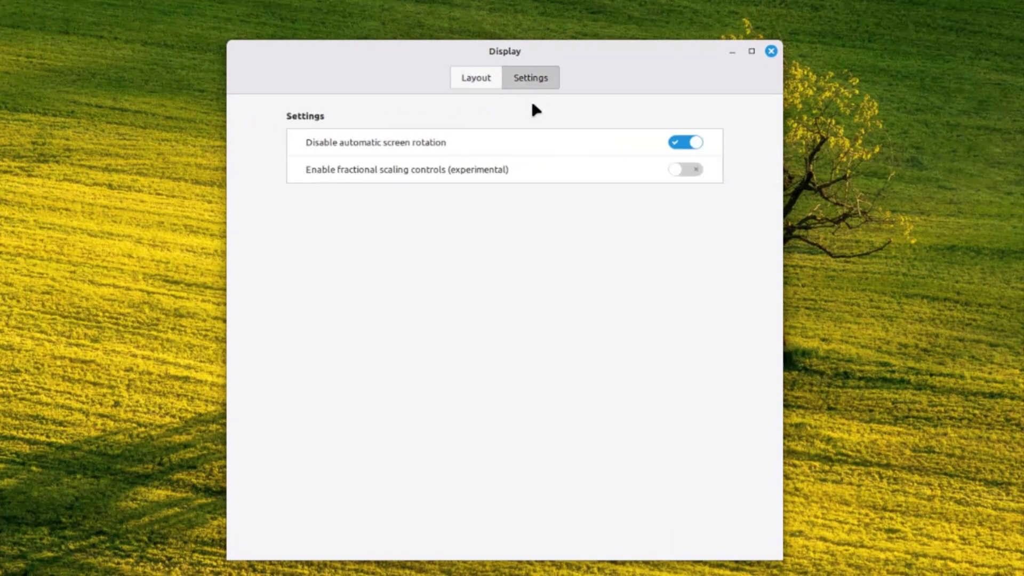
{"action": "key", "text": "alt+F4"}
{"action": "right_click", "coordinate": [176, 72]}
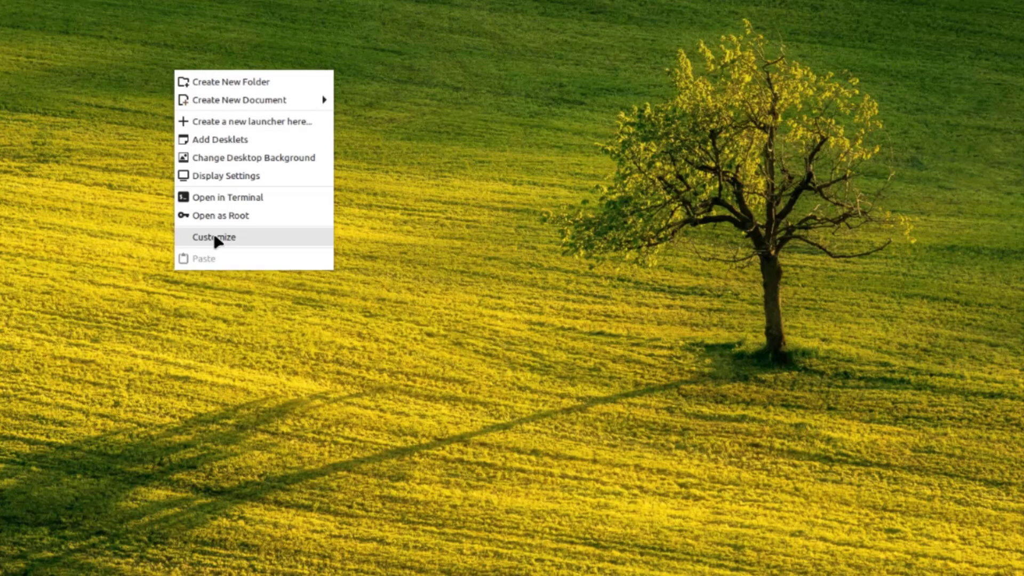
- In desktop Customize, keep Normal icon size, Vertical direction and Name sort, and narrow the grid spacing
{"action": "left_click", "coordinate": [216, 238]}
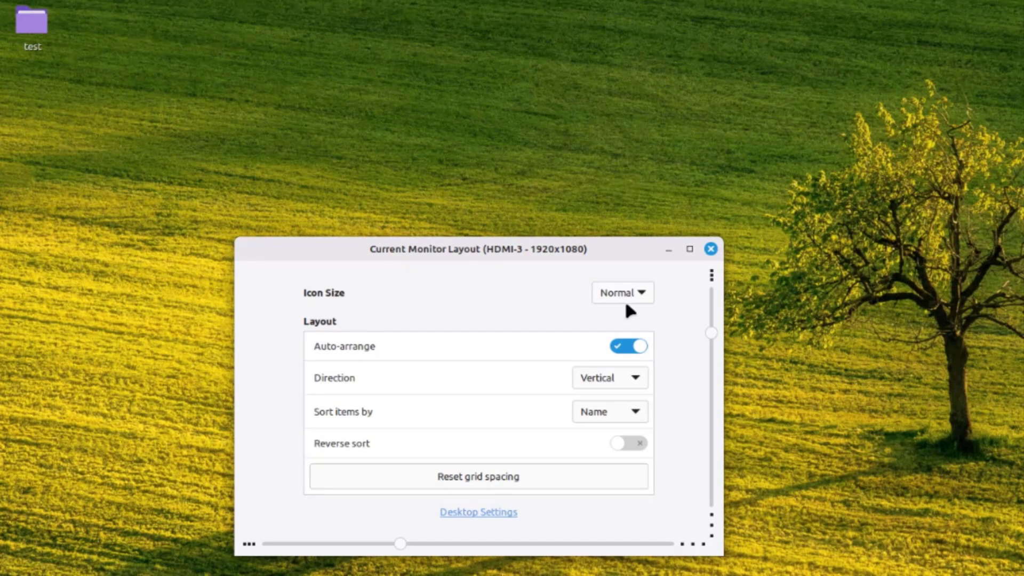
{"action": "left_click", "coordinate": [638, 294]}
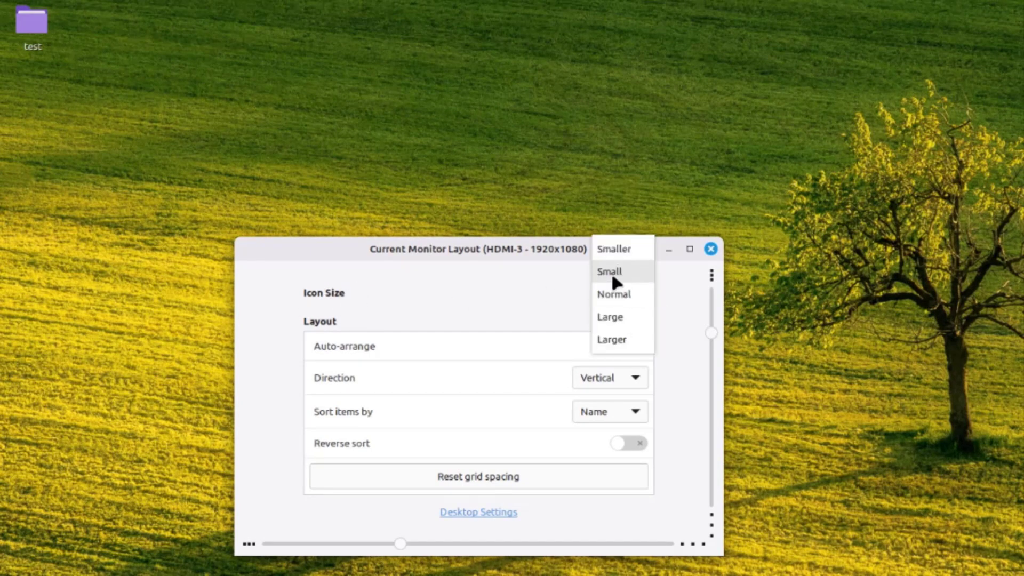
{"action": "left_click", "coordinate": [534, 299]}
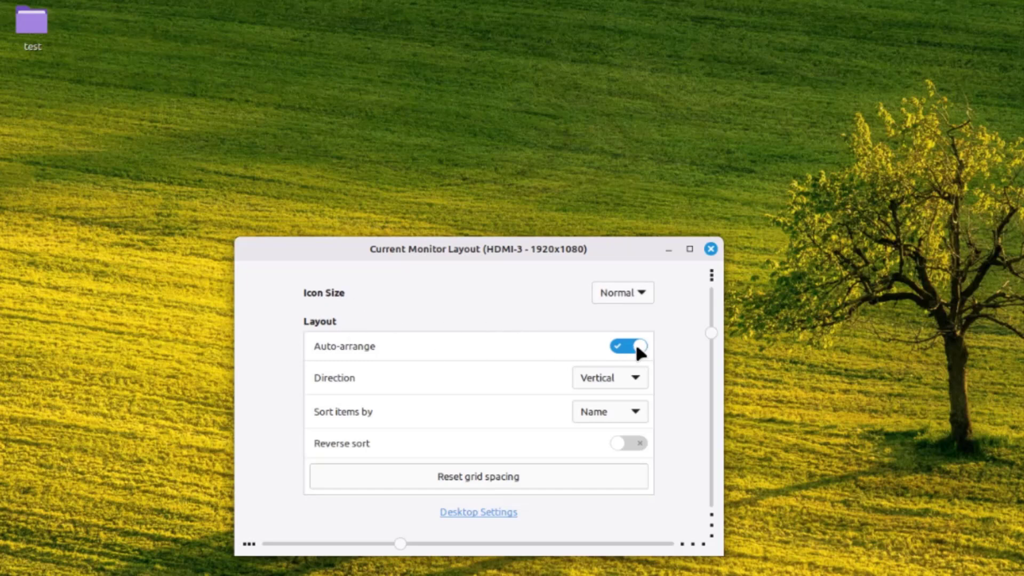
{"action": "left_click", "coordinate": [622, 380]}
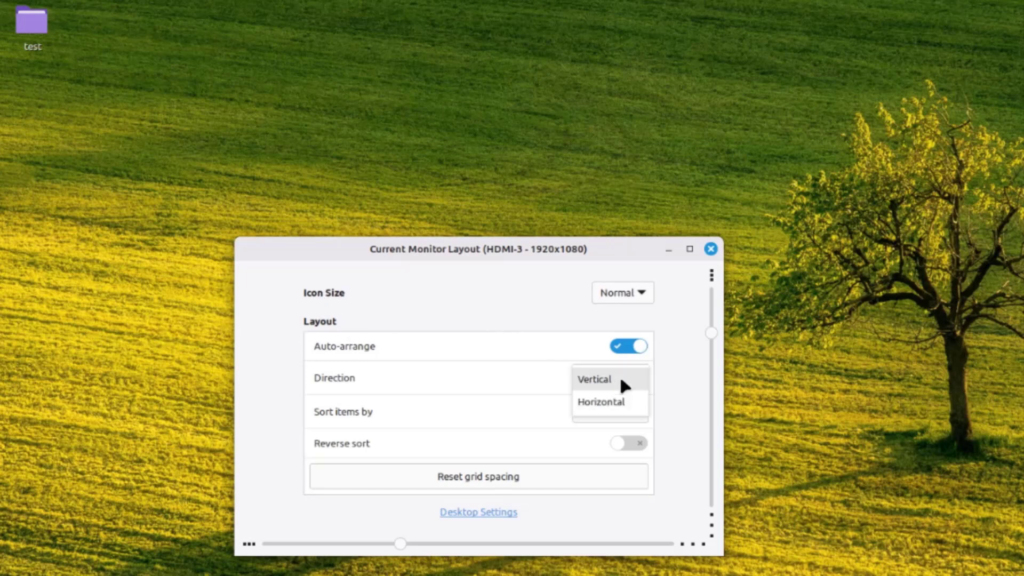
{"action": "left_click", "coordinate": [539, 350]}
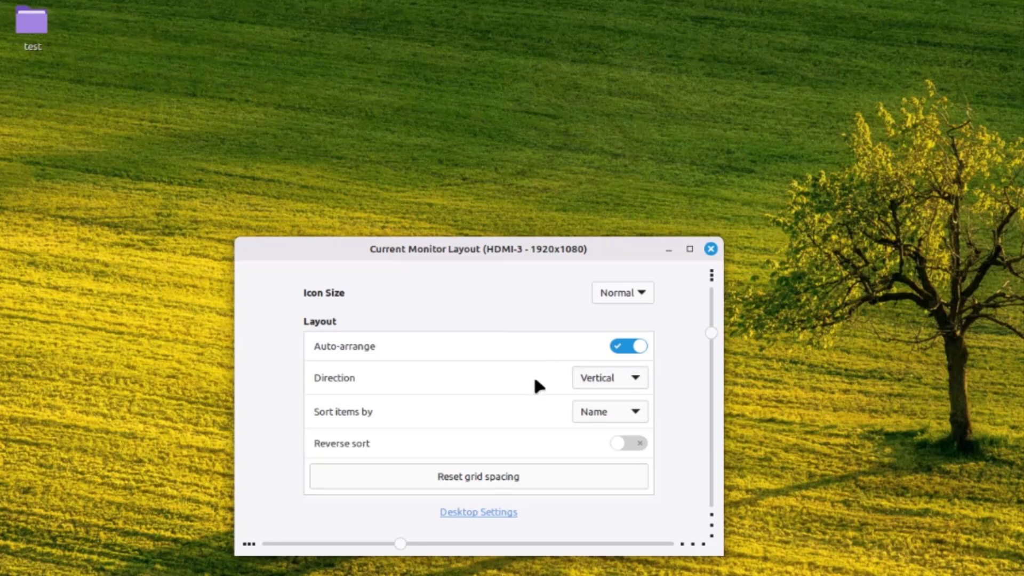
{"action": "left_click", "coordinate": [592, 412]}
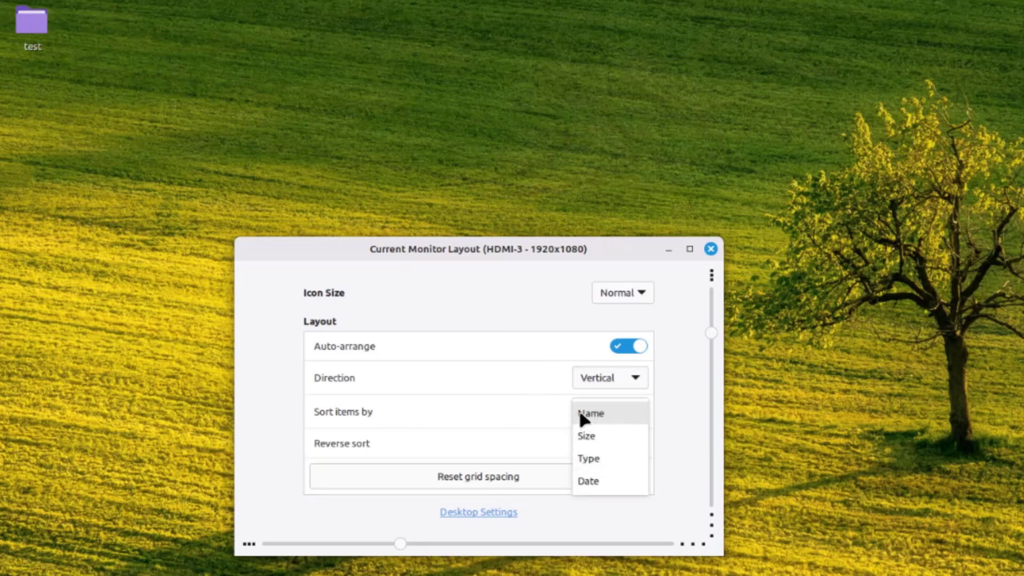
{"action": "left_click", "coordinate": [509, 416]}
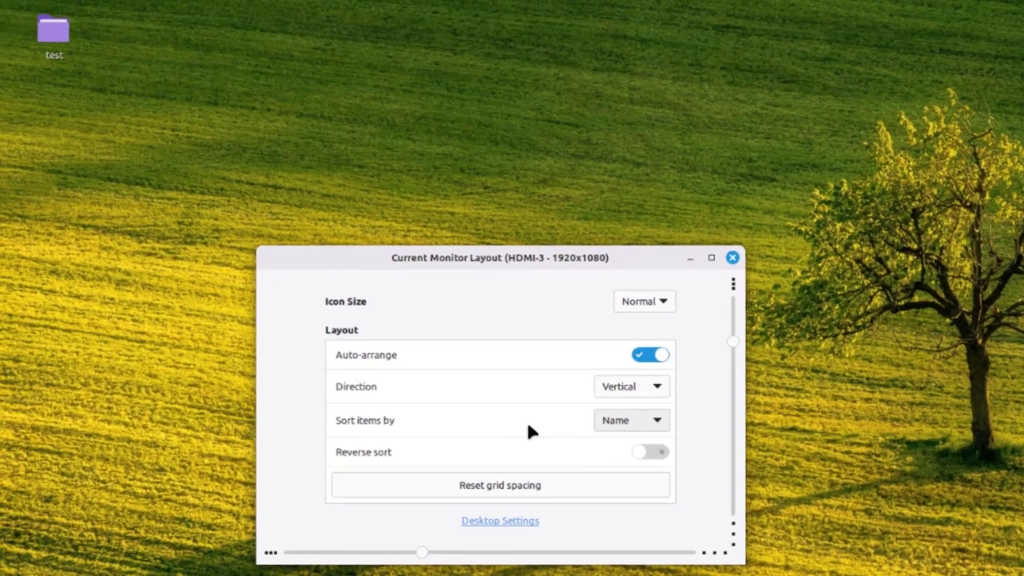
{"action": "left_click_drag", "start_coordinate": [422, 552], "coordinate": [327, 554]}
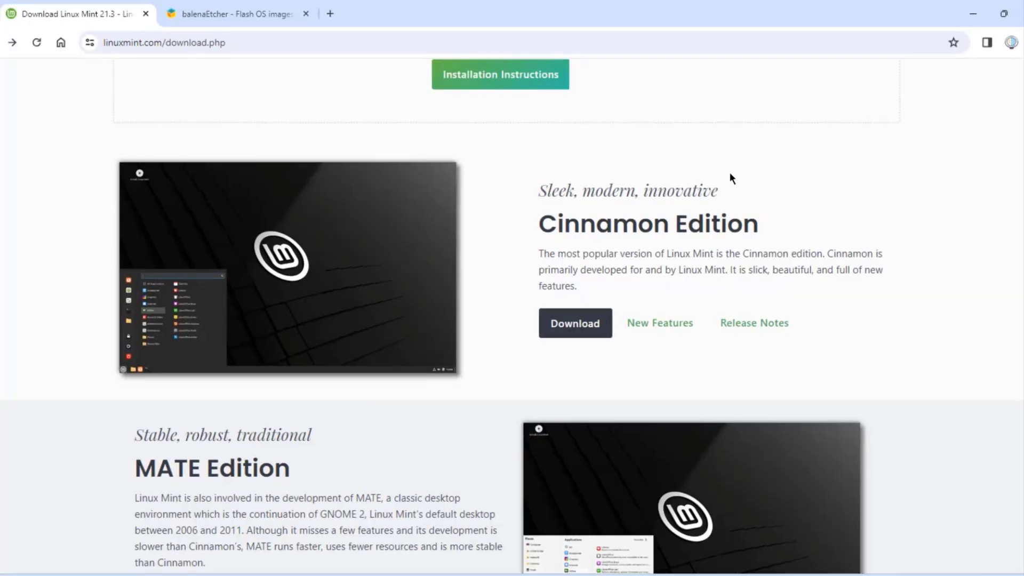
- Open the Linux Mint 21.3 New Features page from the download page
{"action": "scroll", "coordinate": [757, 208], "scroll_direction": "up", "scroll_amount": 5}
{"action": "scroll", "coordinate": [768, 224], "scroll_direction": "down", "scroll_amount": 5}
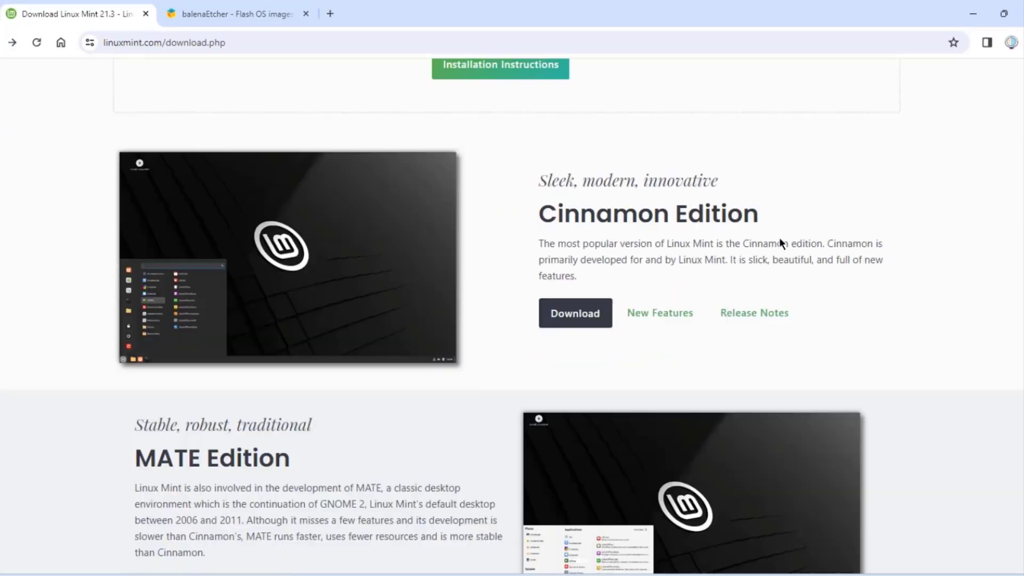
{"action": "scroll", "coordinate": [779, 240], "scroll_direction": "down", "scroll_amount": 1}
{"action": "scroll", "coordinate": [782, 247], "scroll_direction": "up", "scroll_amount": 2}
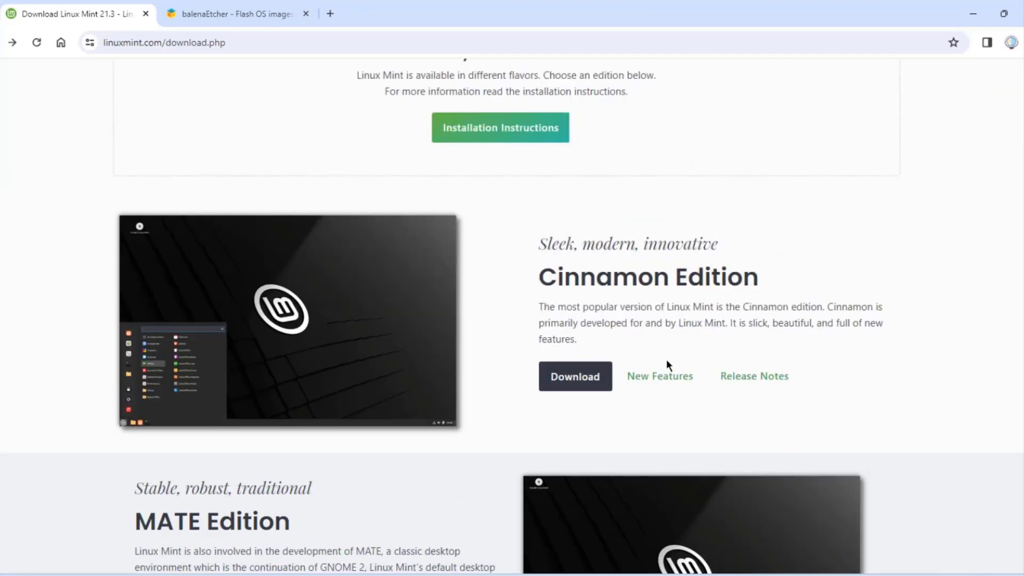
{"action": "left_click", "coordinate": [660, 376]}
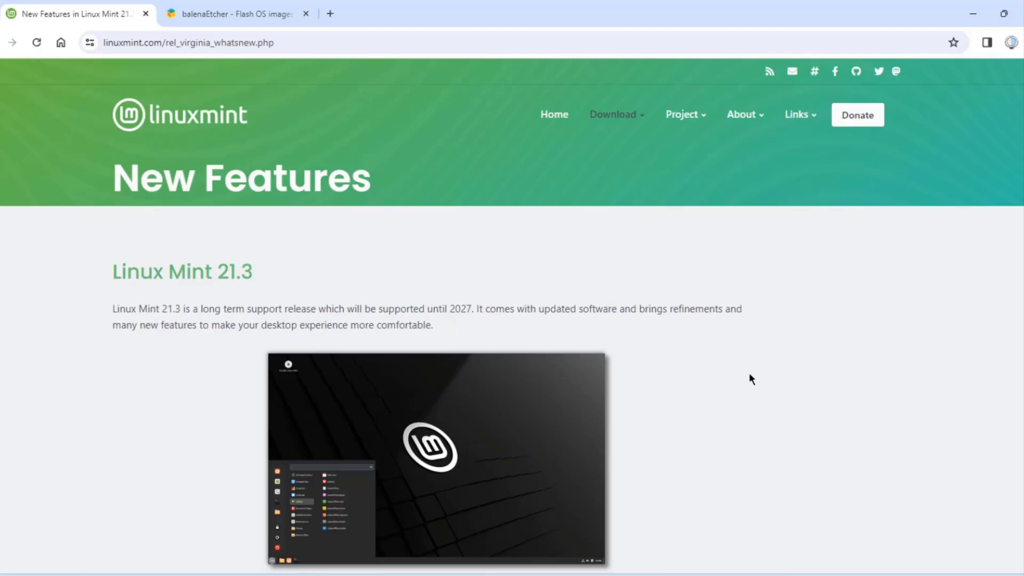
- Scroll through the New Features page, covering Hypnotix, Cinnamon 6.0 and Warpinator, then return to the top
{"action": "scroll", "coordinate": [750, 375], "scroll_direction": "down", "scroll_amount": 10}
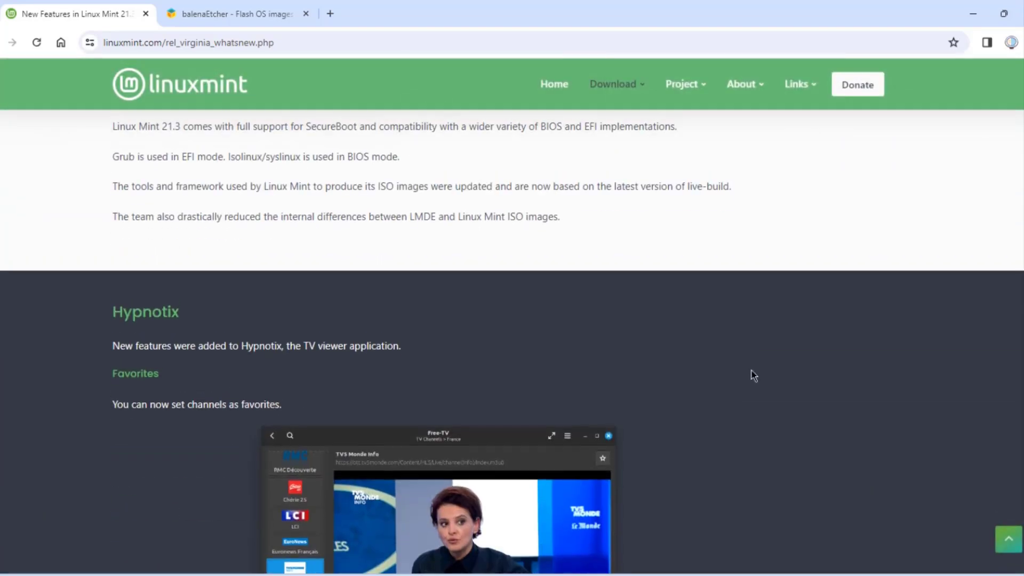
{"action": "scroll", "coordinate": [753, 375], "scroll_direction": "up", "scroll_amount": 2}
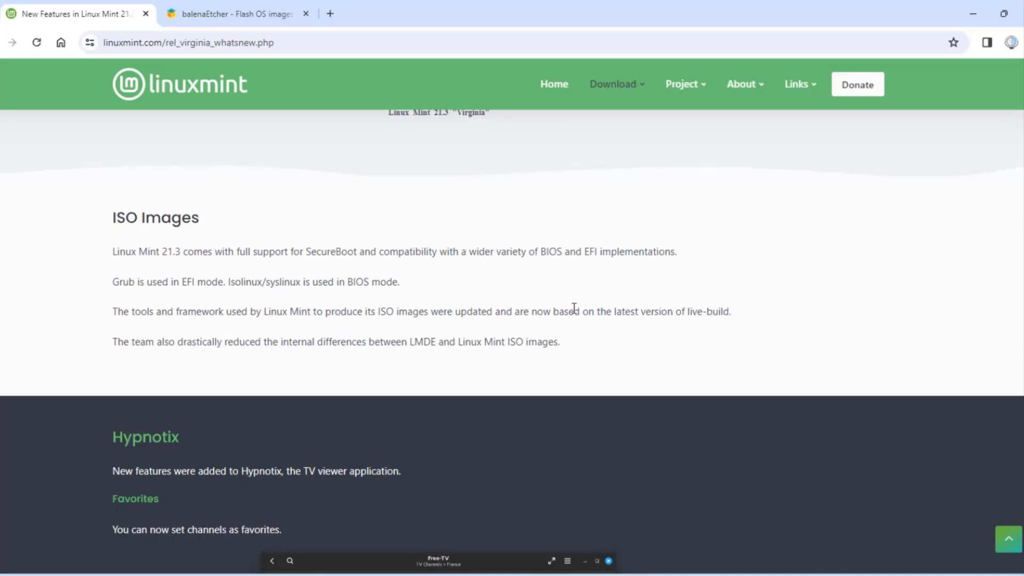
{"action": "scroll", "coordinate": [574, 308], "scroll_direction": "down", "scroll_amount": 3}
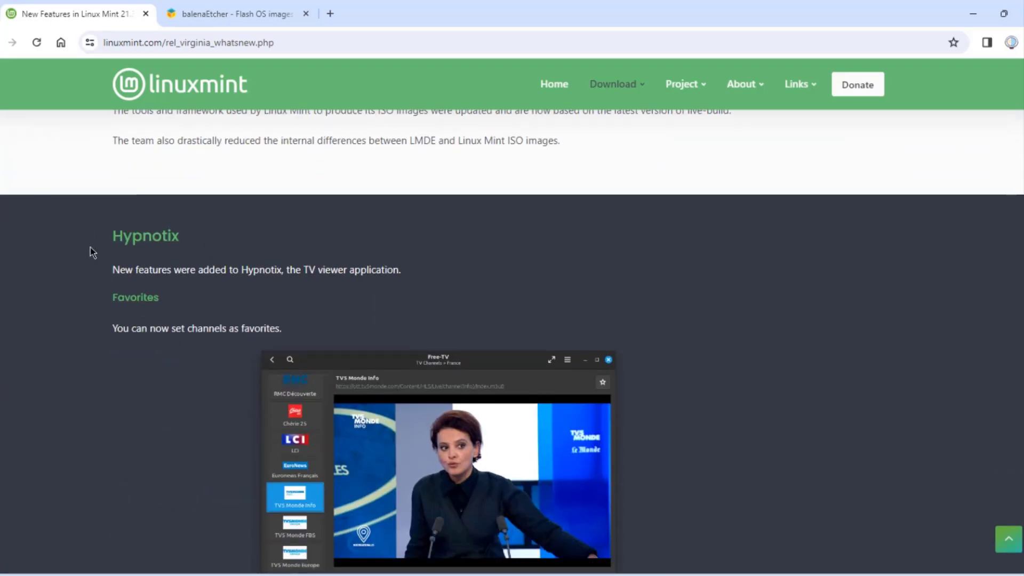
{"action": "scroll", "coordinate": [700, 359], "scroll_direction": "down", "scroll_amount": 8}
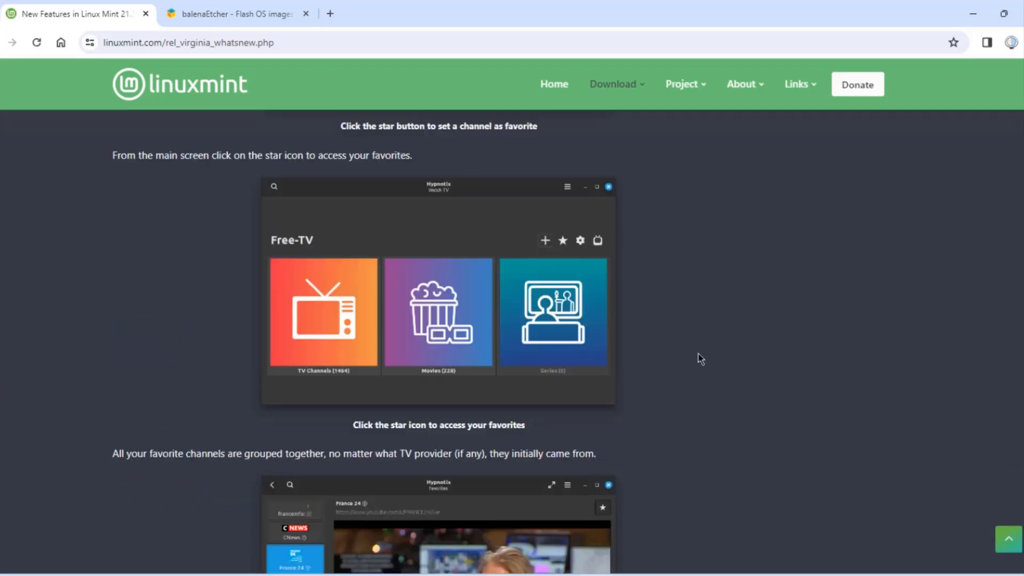
{"action": "scroll", "coordinate": [700, 359], "scroll_direction": "down", "scroll_amount": 10}
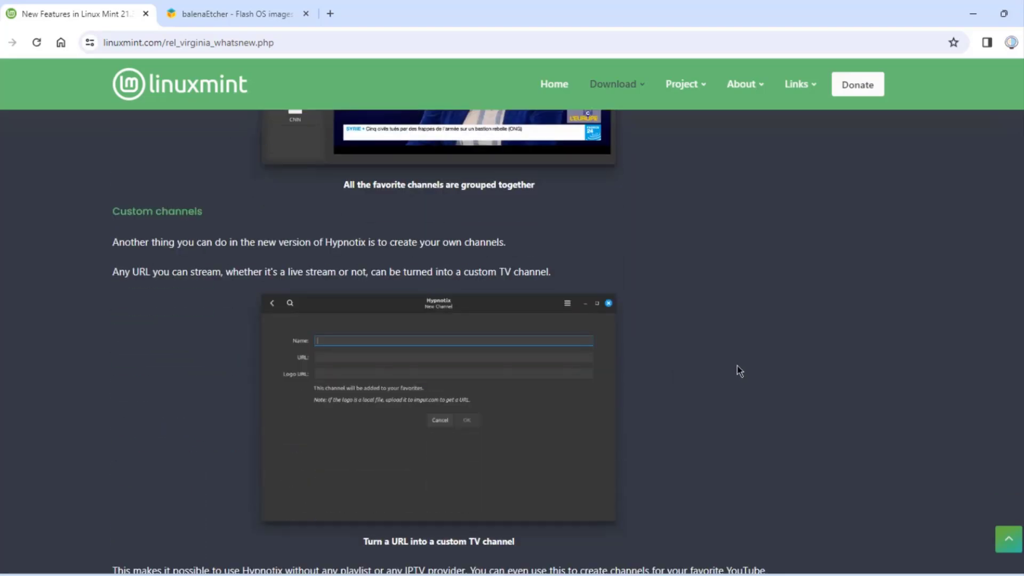
{"action": "scroll", "coordinate": [696, 384], "scroll_direction": "down", "scroll_amount": 6}
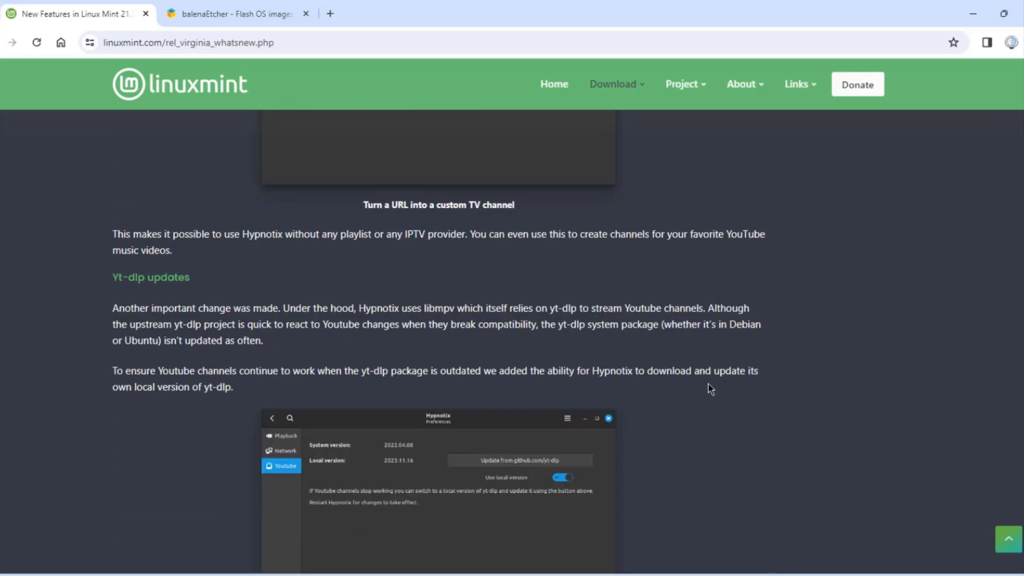
{"action": "scroll", "coordinate": [712, 385], "scroll_direction": "down", "scroll_amount": 5}
{"action": "scroll", "coordinate": [728, 383], "scroll_direction": "down", "scroll_amount": 5}
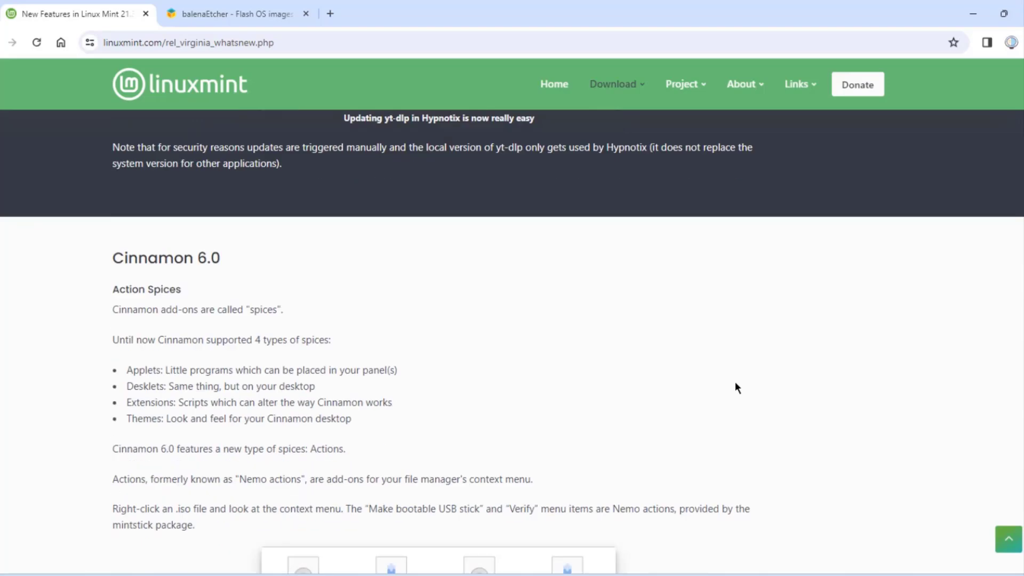
{"action": "scroll", "coordinate": [617, 325], "scroll_direction": "down", "scroll_amount": 3}
{"action": "scroll", "coordinate": [521, 322], "scroll_direction": "down", "scroll_amount": 10}
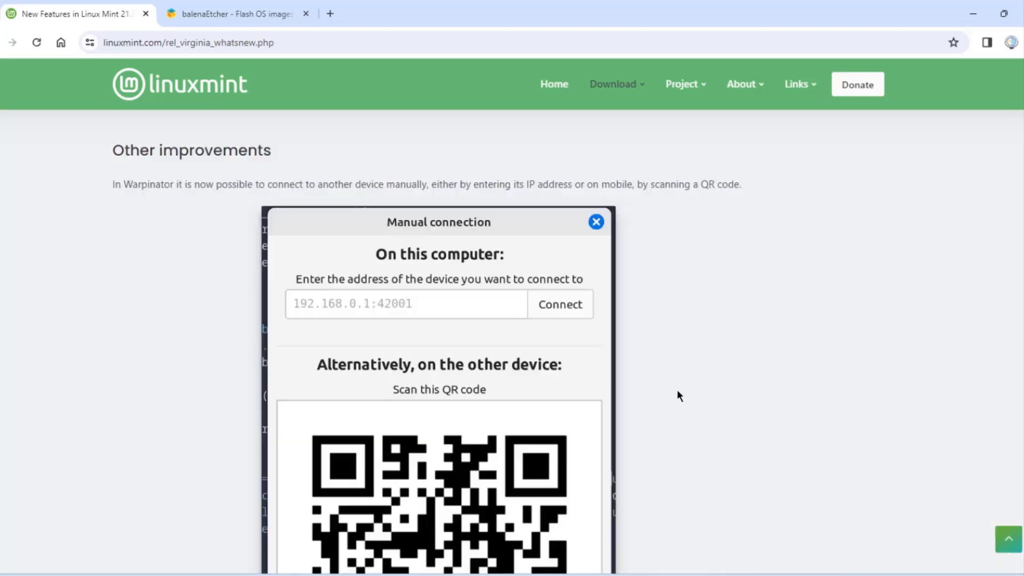
{"action": "scroll", "coordinate": [171, 213], "scroll_direction": "up", "scroll_amount": 1}
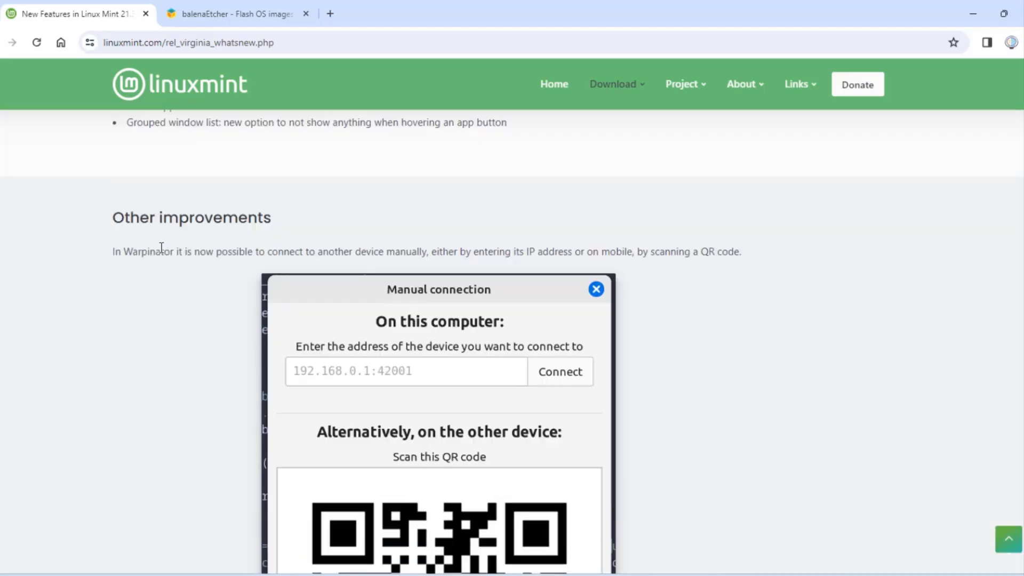
{"action": "scroll", "coordinate": [763, 382], "scroll_direction": "down", "scroll_amount": 10}
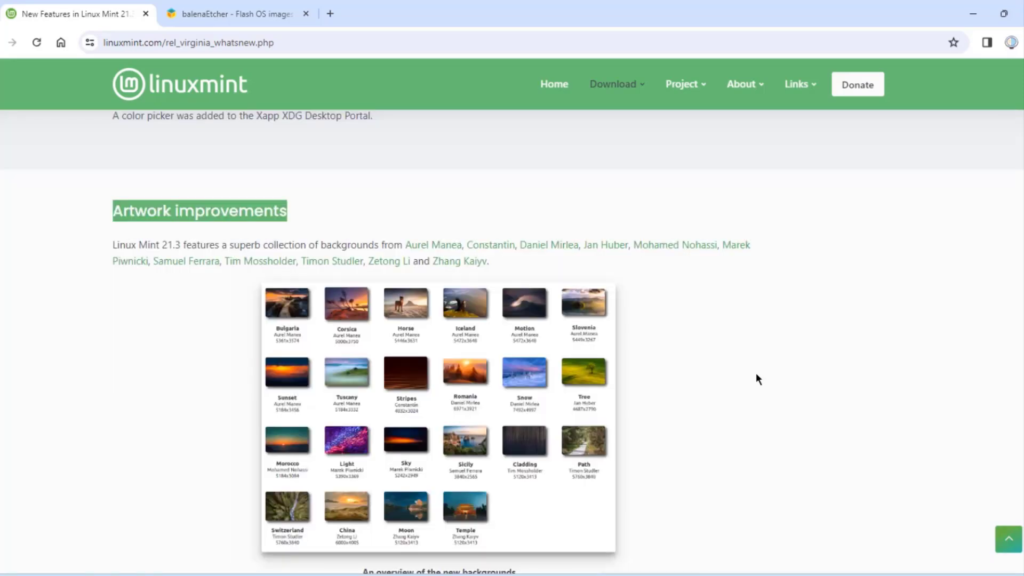
{"action": "key", "text": "Home"}
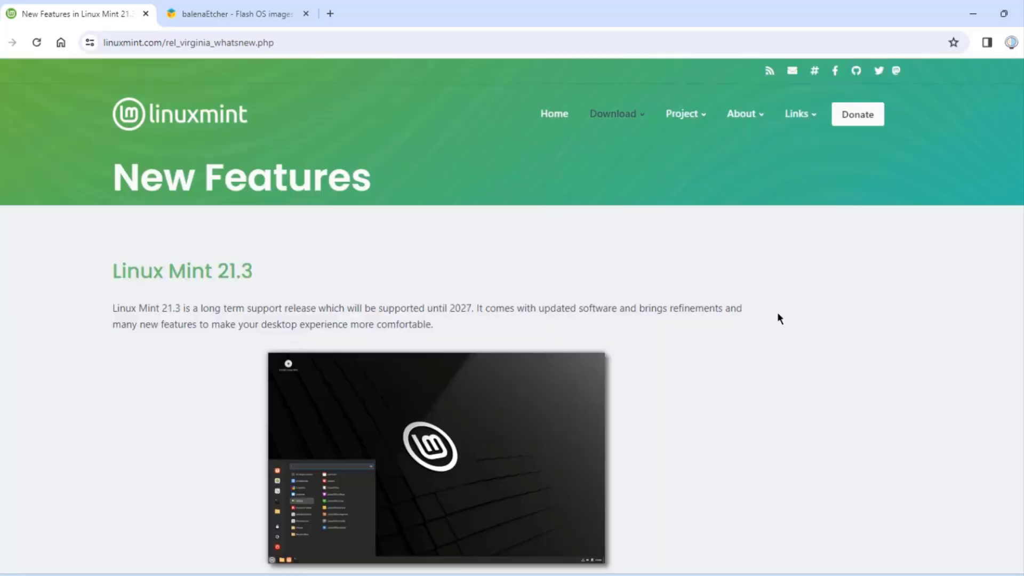